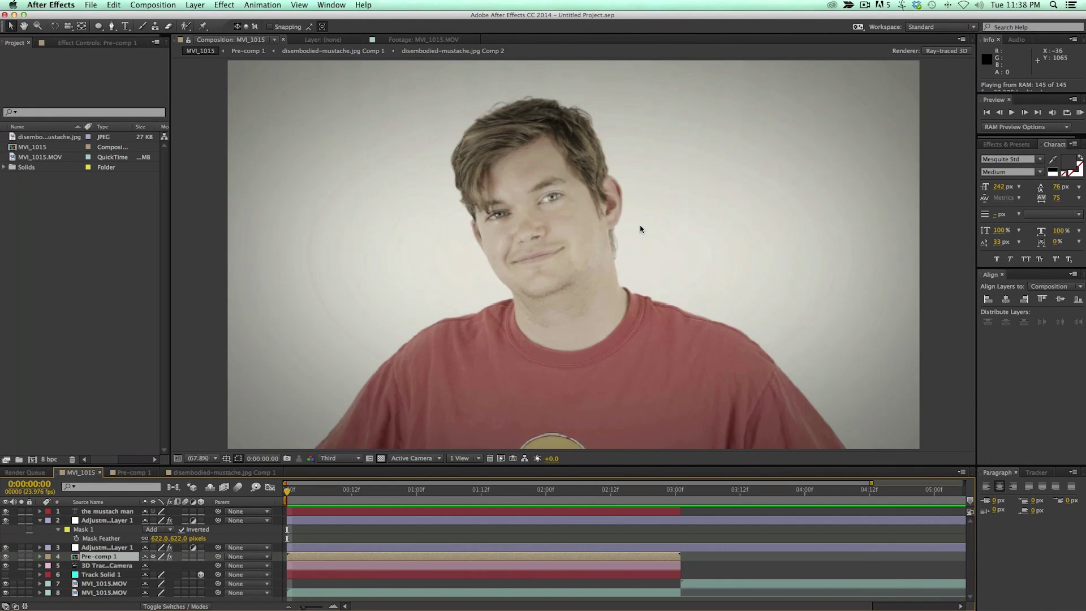
# - Create a new composition named Mustache Man with a duration of 0:00:03:01
pyautogui.press('space')
pyautogui.press('super+n')
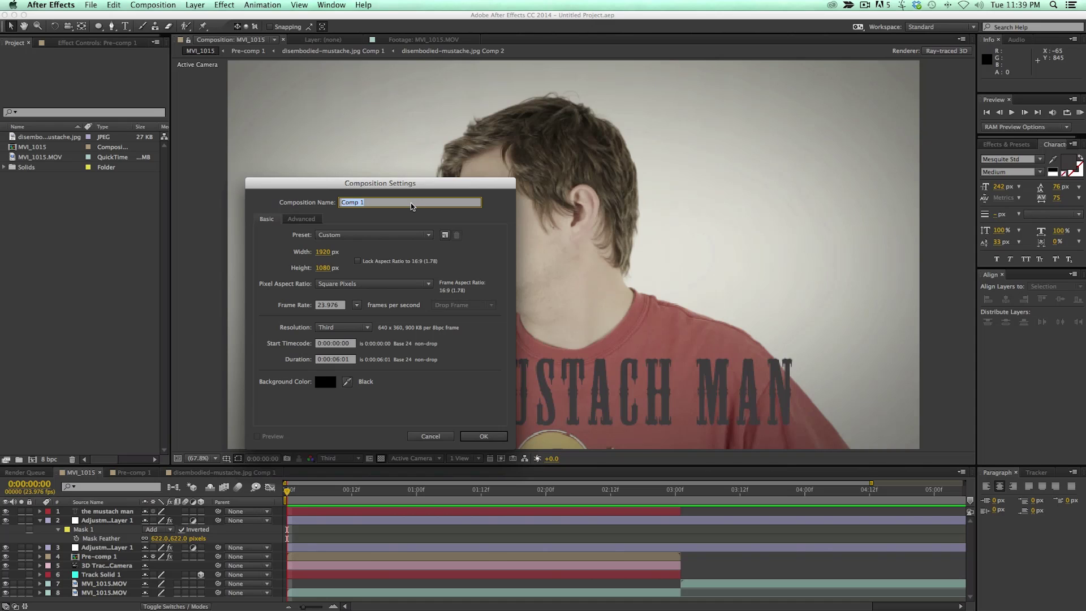
pyautogui.write('Mustache Man')
pyautogui.click(339, 360)
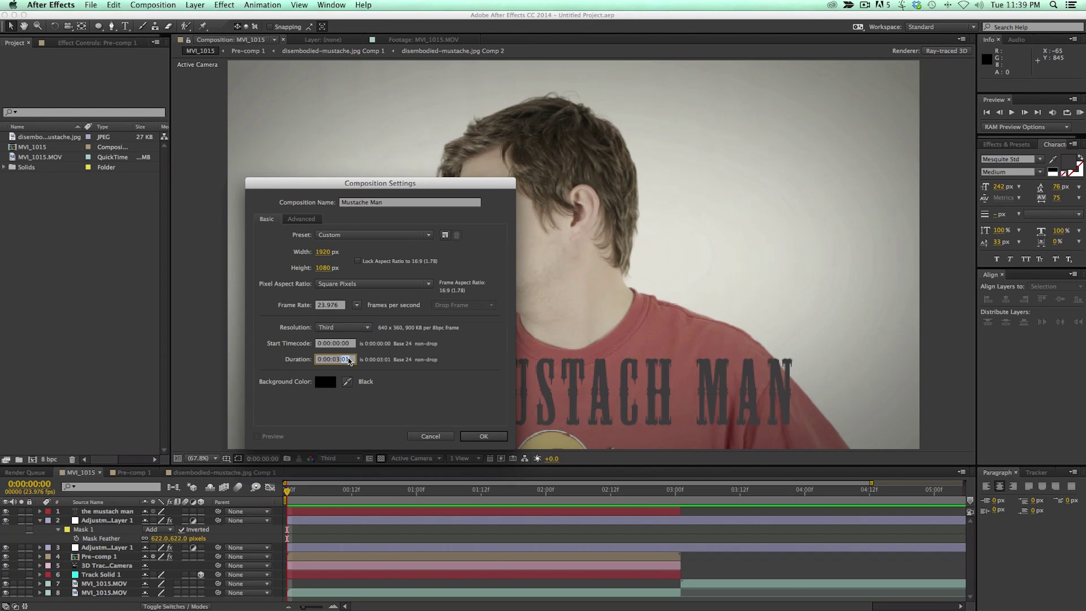
pyautogui.write('00')
pyautogui.click(481, 436)
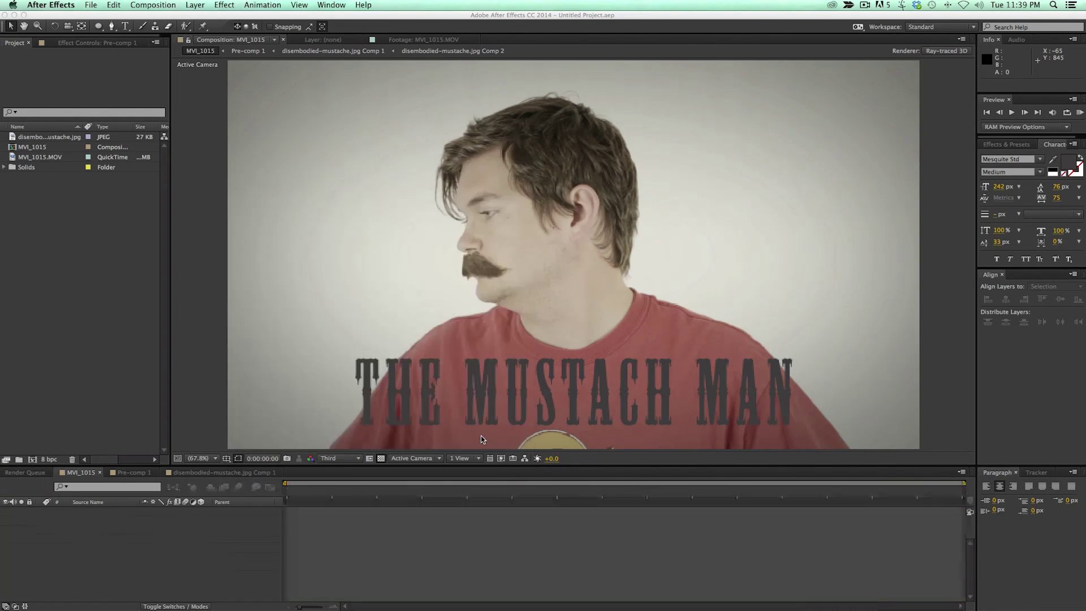
# - Preview the MVI_1015.MOV footage and add it as a layer to the Mustache Man composition
pyautogui.doubleClick(16, 165)
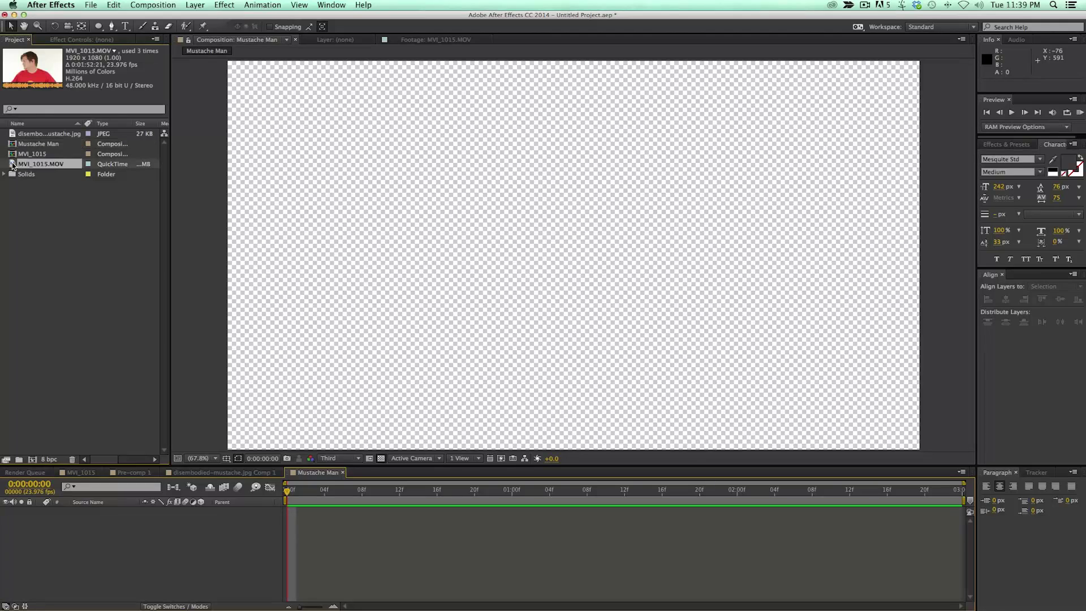
pyautogui.press('space')
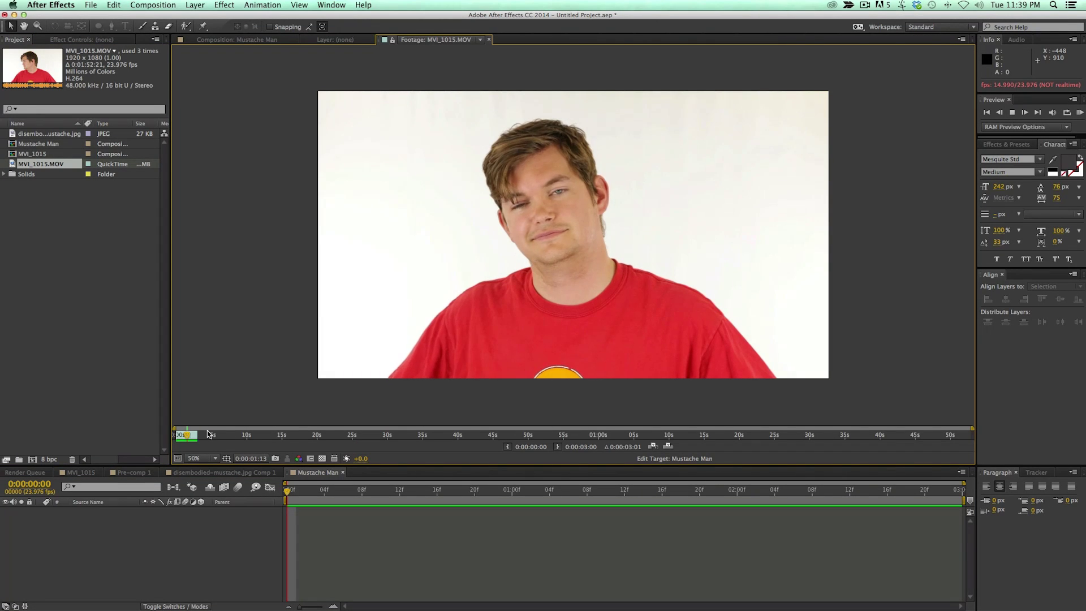
pyautogui.press('space')
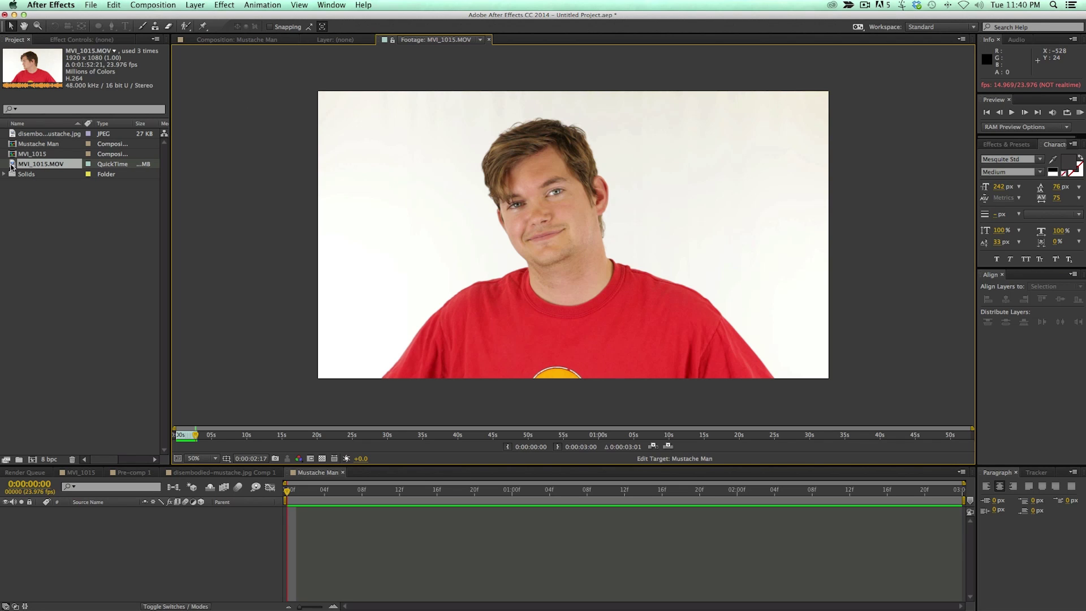
pyautogui.moveTo(11, 166); pyautogui.dragTo(318, 516)
pyautogui.press('space')
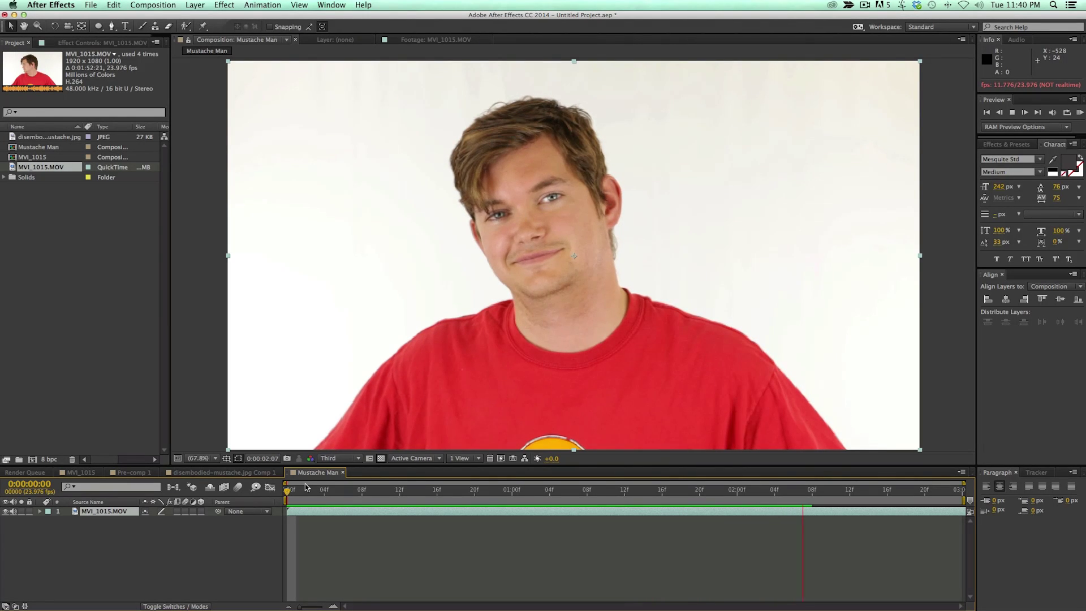
pyautogui.press('space')
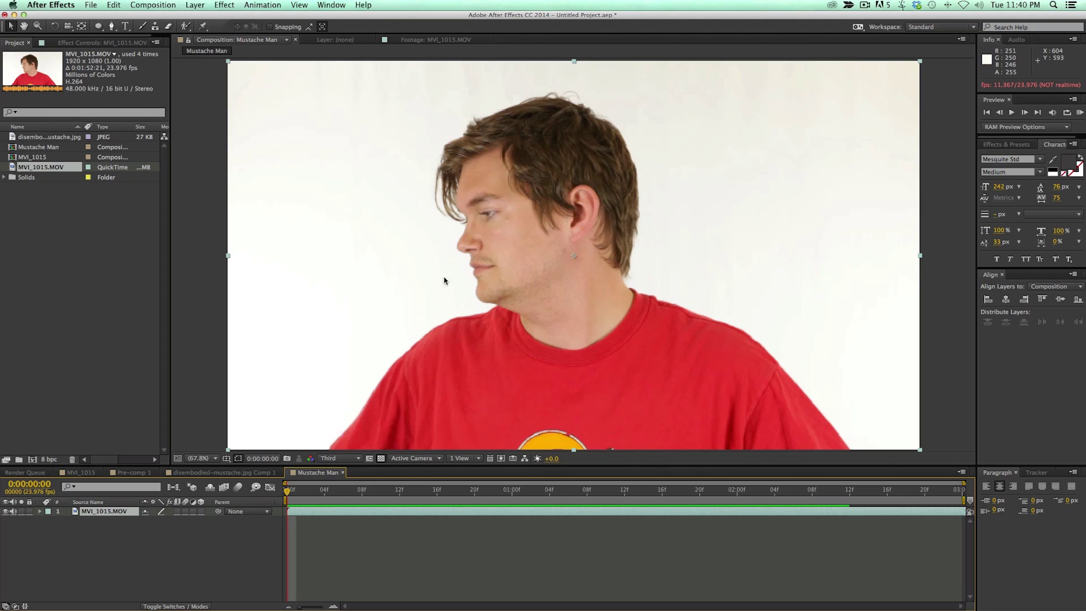
# - Duplicate the MVI_1015.MOV layer and pre-compose the upper copy as "head track", moving all attributes into it
pyautogui.click(327, 543)
pyautogui.click(310, 512)
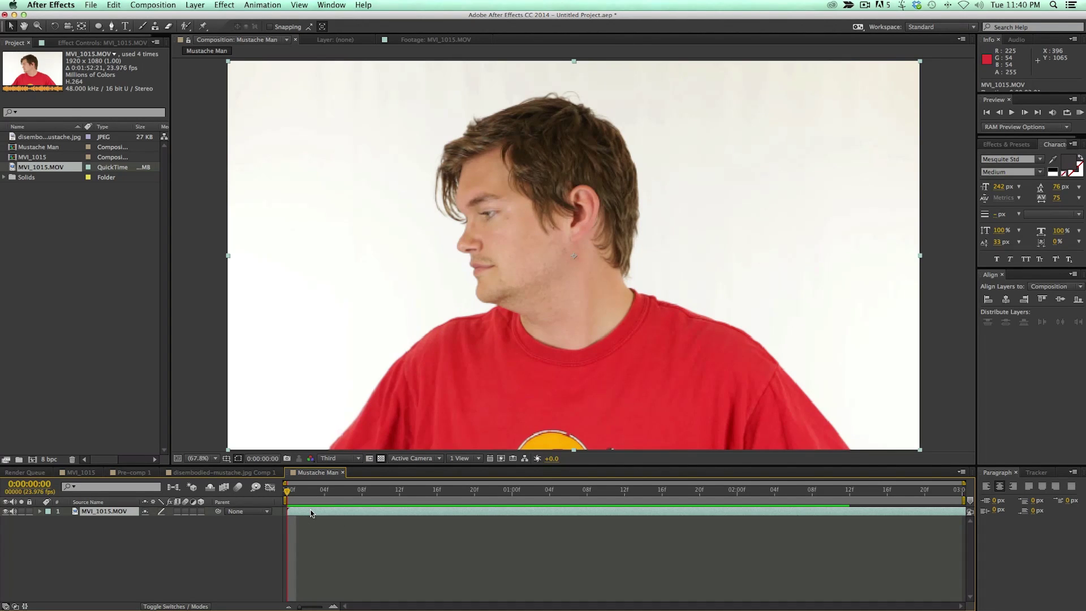
pyautogui.press('super+d')
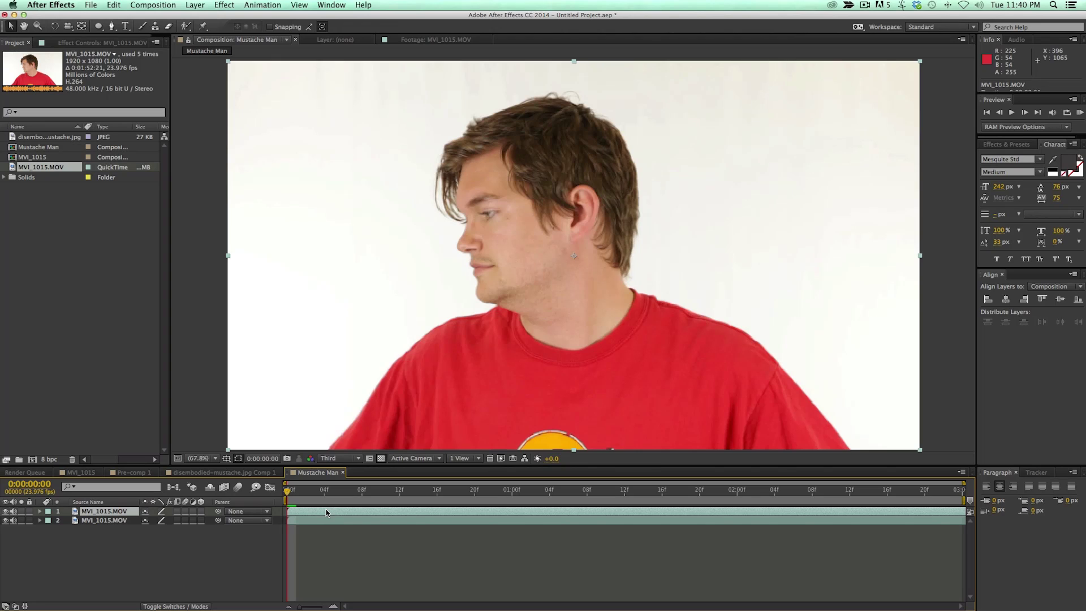
pyautogui.press('super+shift+c')
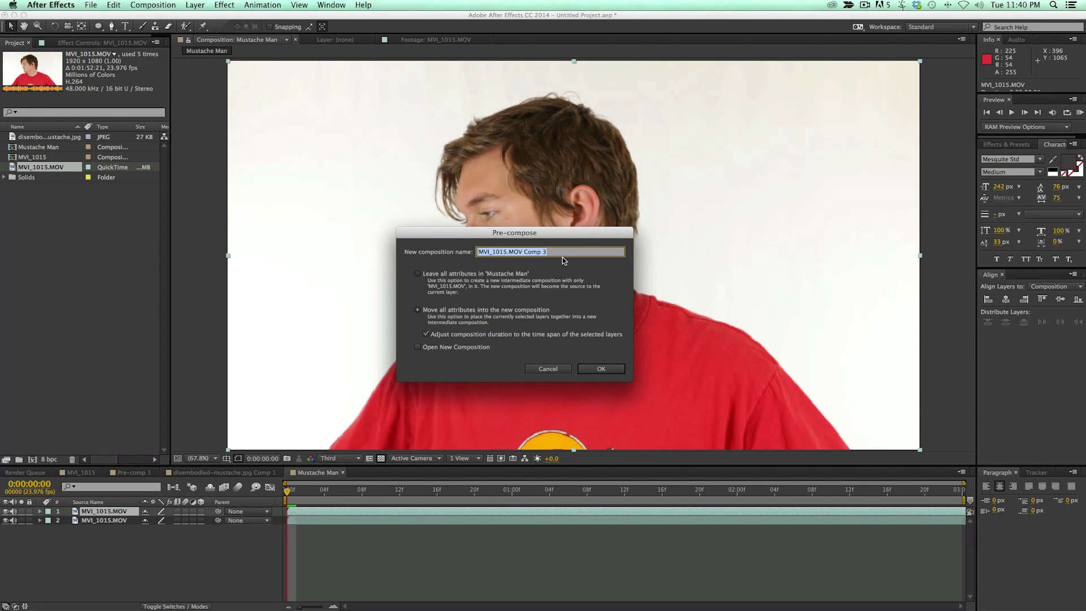
pyautogui.write('head track')
pyautogui.press('Return')
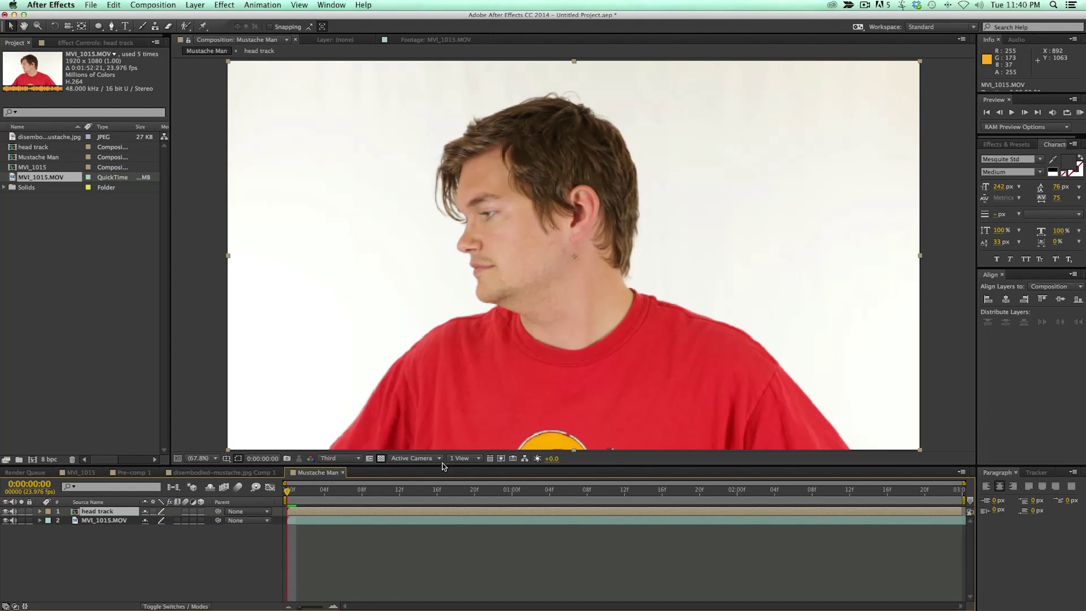
# - Open the head track composition and view its whole frame at 50% magnification
pyautogui.doubleClick(331, 514)
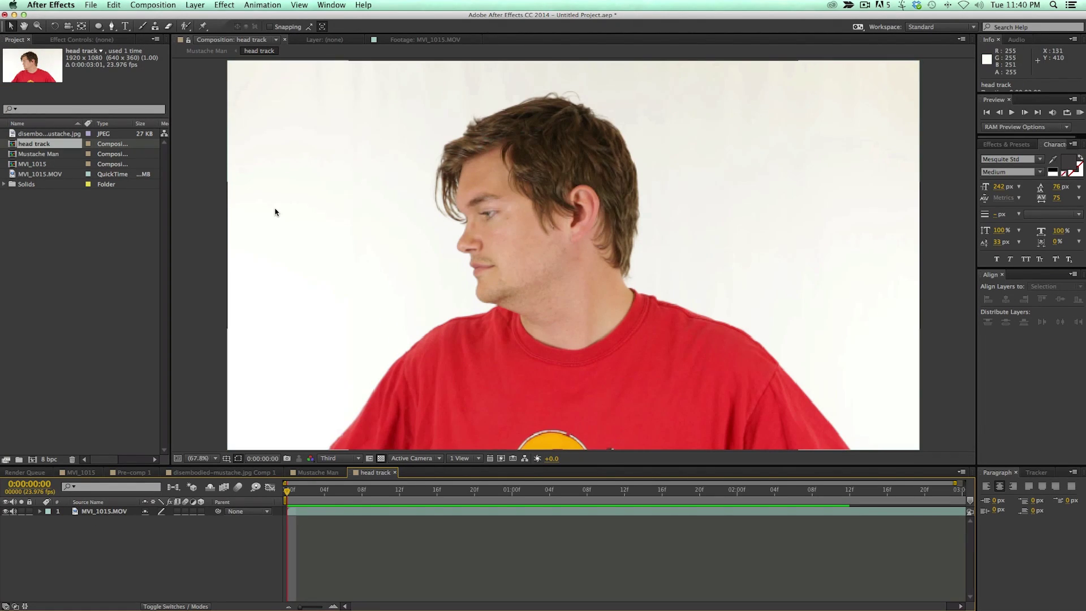
pyautogui.rightClick(203, 200)
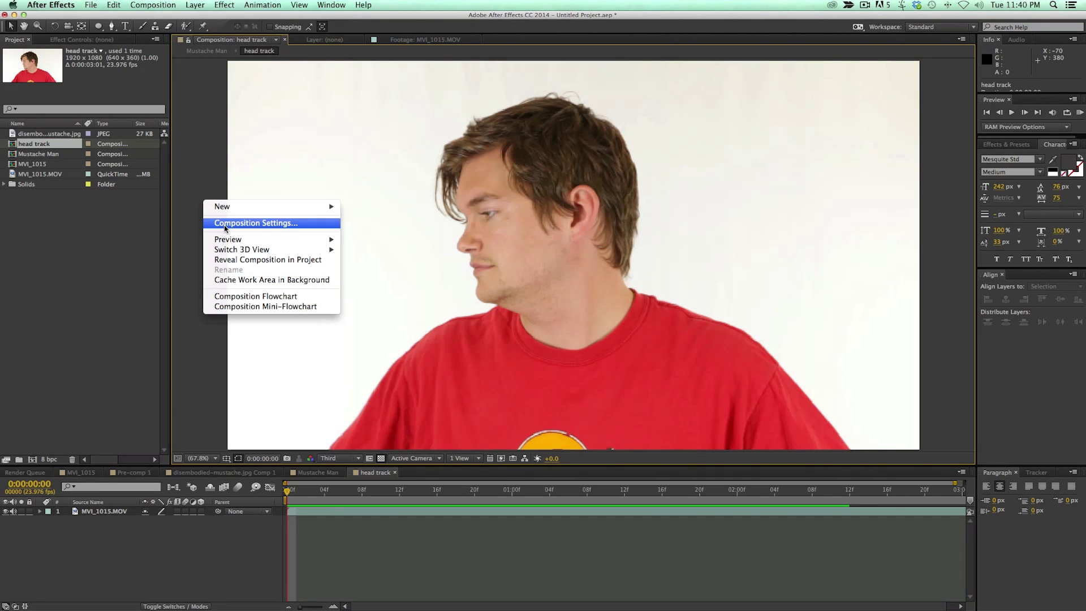
pyautogui.click(199, 177)
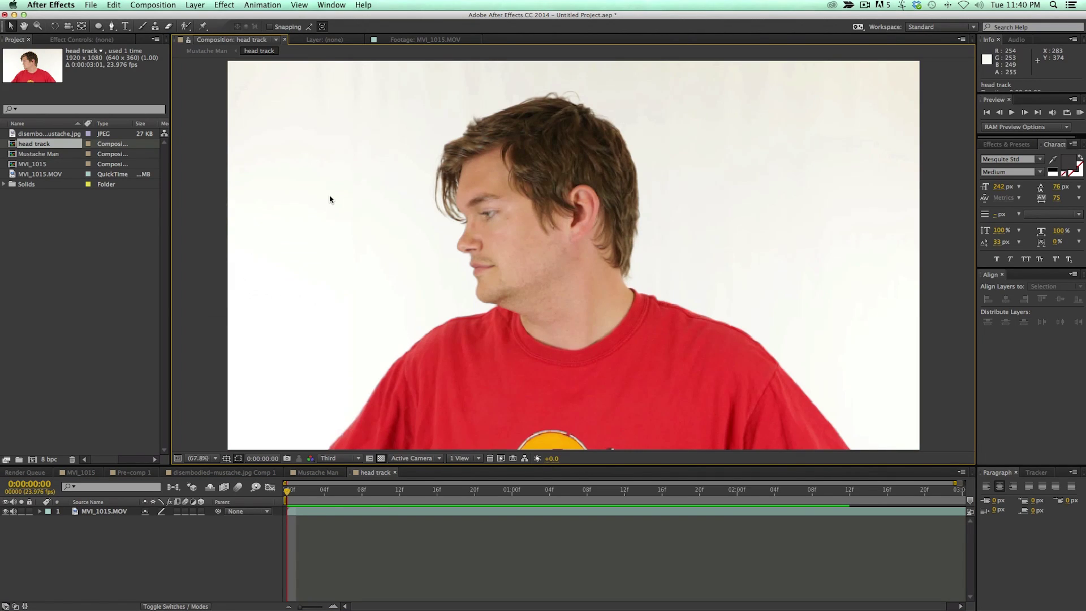
pyautogui.press(',')
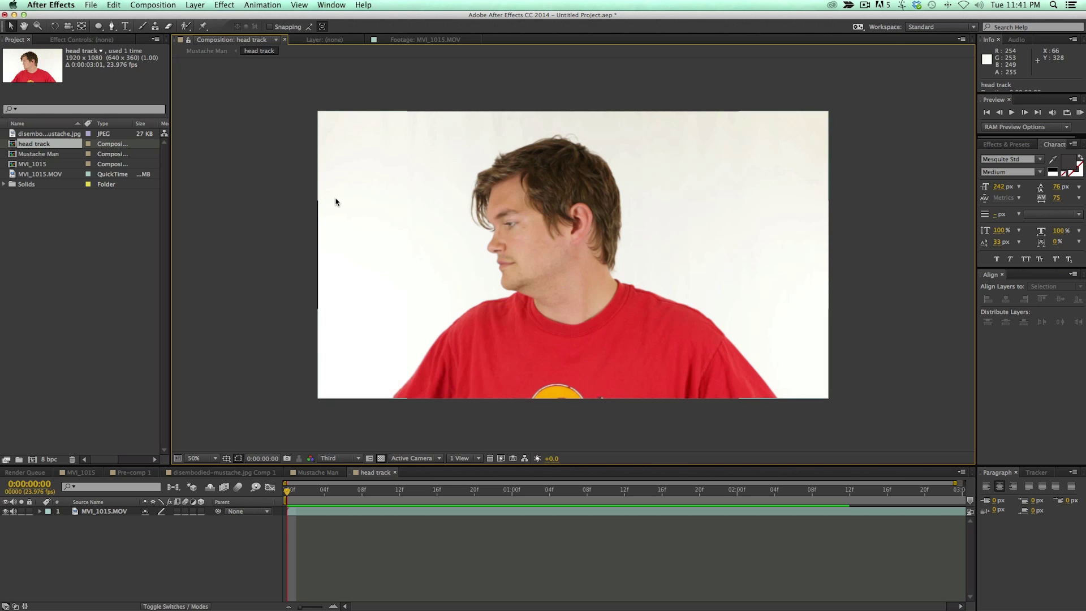
pyautogui.press('.')
pyautogui.press(',')
pyautogui.rightClick(249, 212)
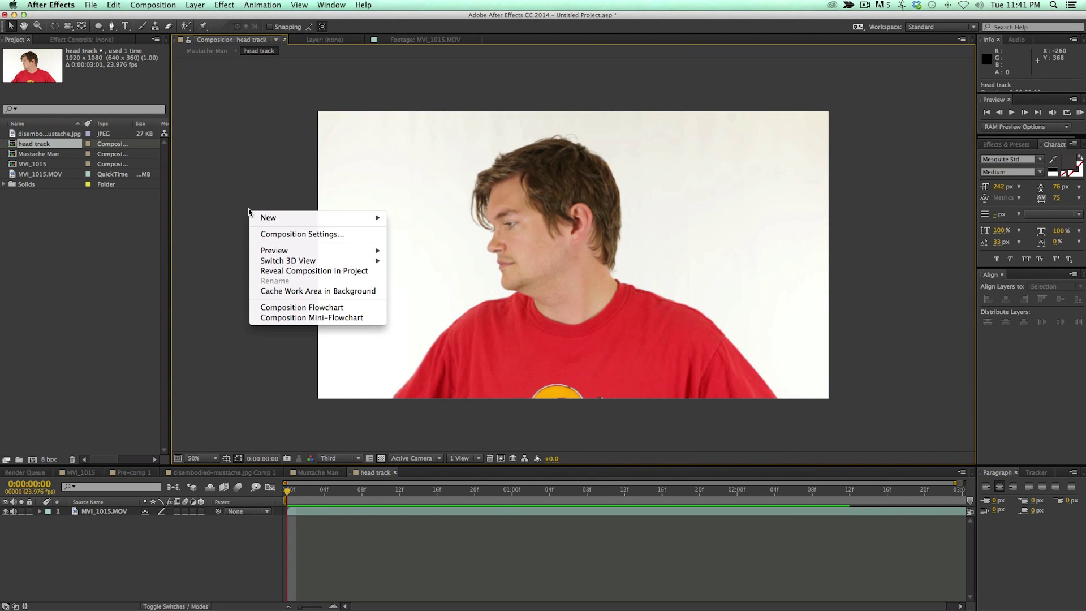
pyautogui.click(233, 160)
# - Crop the head track composition to 560 x 712 px and reposition the clip so the head sits inside the frame
pyautogui.click(159, 6)
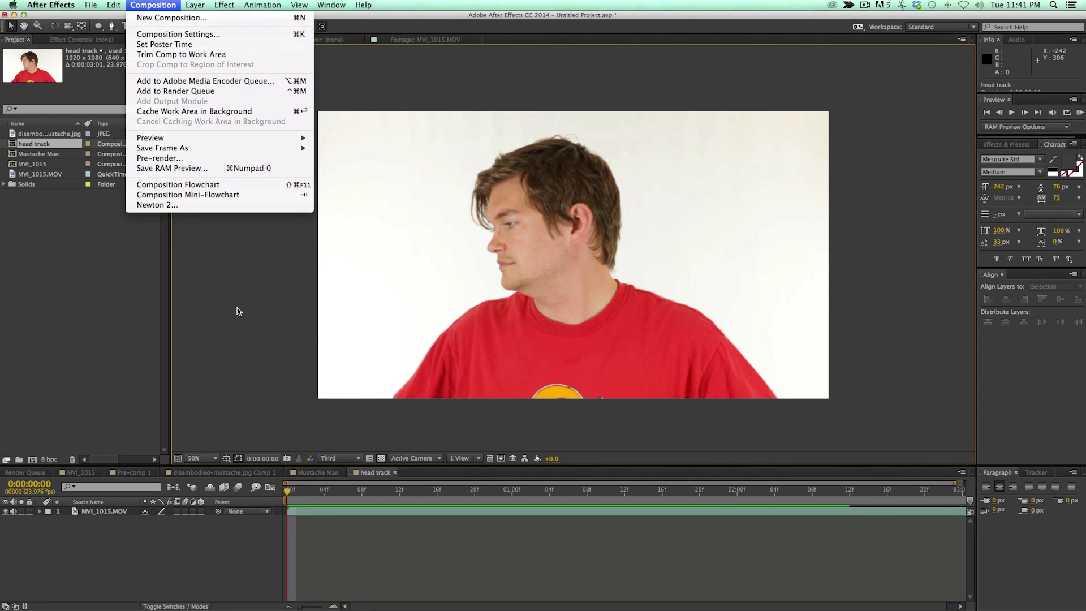
pyautogui.press('Down')
pyautogui.press('Down')
pyautogui.press('Return')
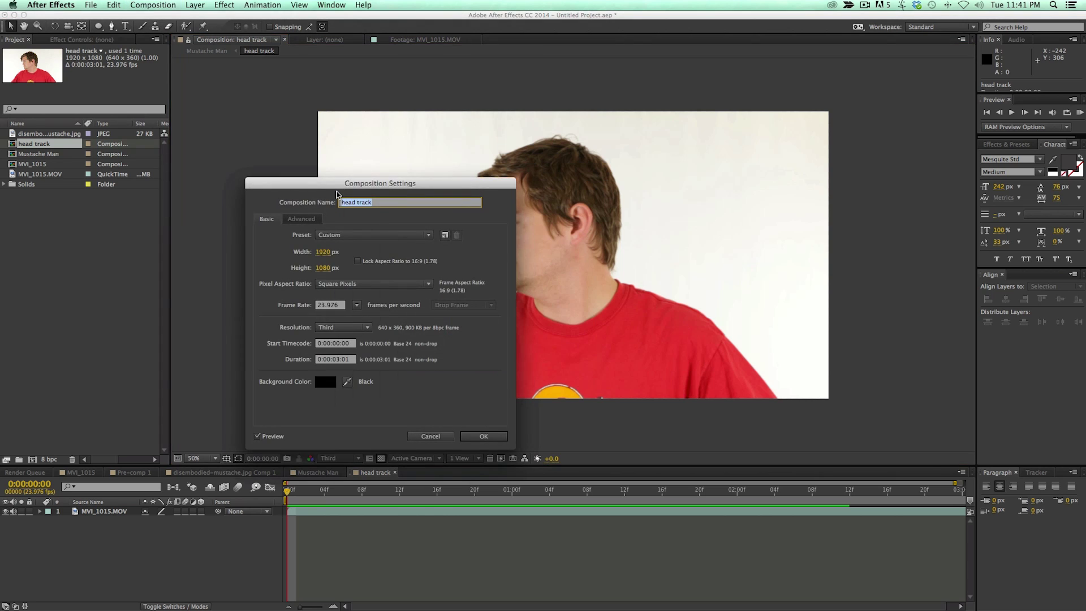
pyautogui.moveTo(387, 186); pyautogui.dragTo(170, 191)
pyautogui.moveTo(97, 252)
pyautogui.mouseDown()
pyautogui.moveTo(32, 252)
pyautogui.moveTo(103, 252)
pyautogui.mouseUp()
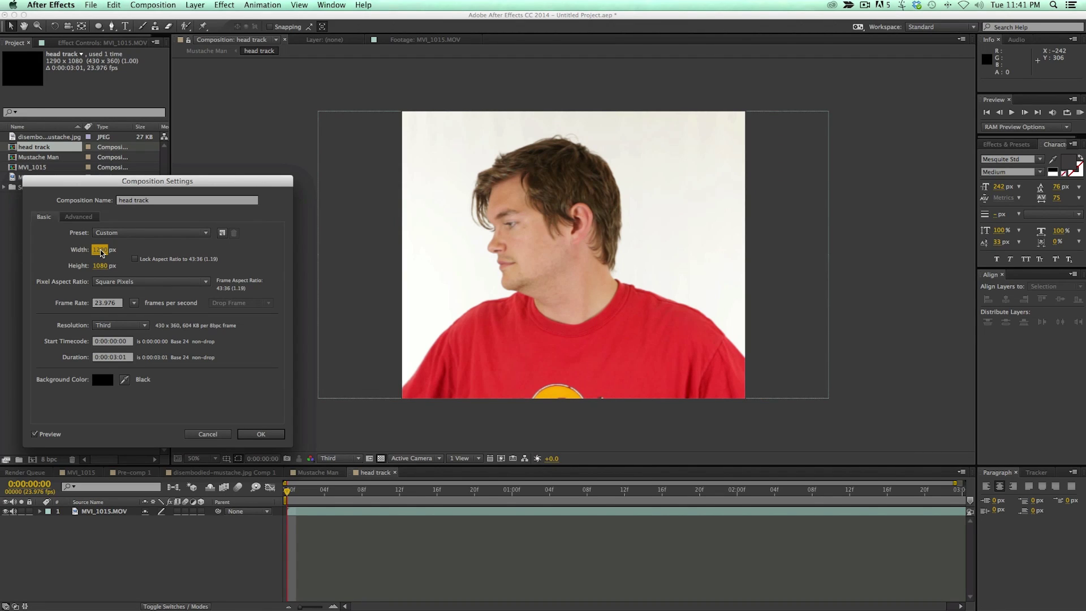
pyautogui.moveTo(21, 253); pyautogui.dragTo(102, 267)
pyautogui.moveTo(33, 268); pyautogui.dragTo(105, 254)
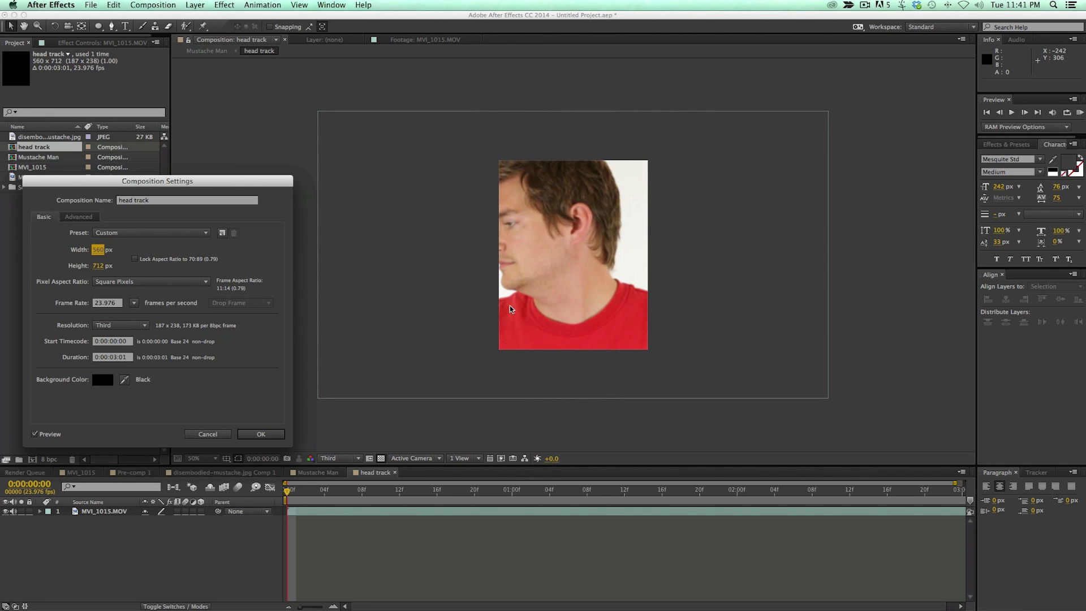
pyautogui.click(270, 434)
pyautogui.moveTo(561, 247); pyautogui.dragTo(575, 267)
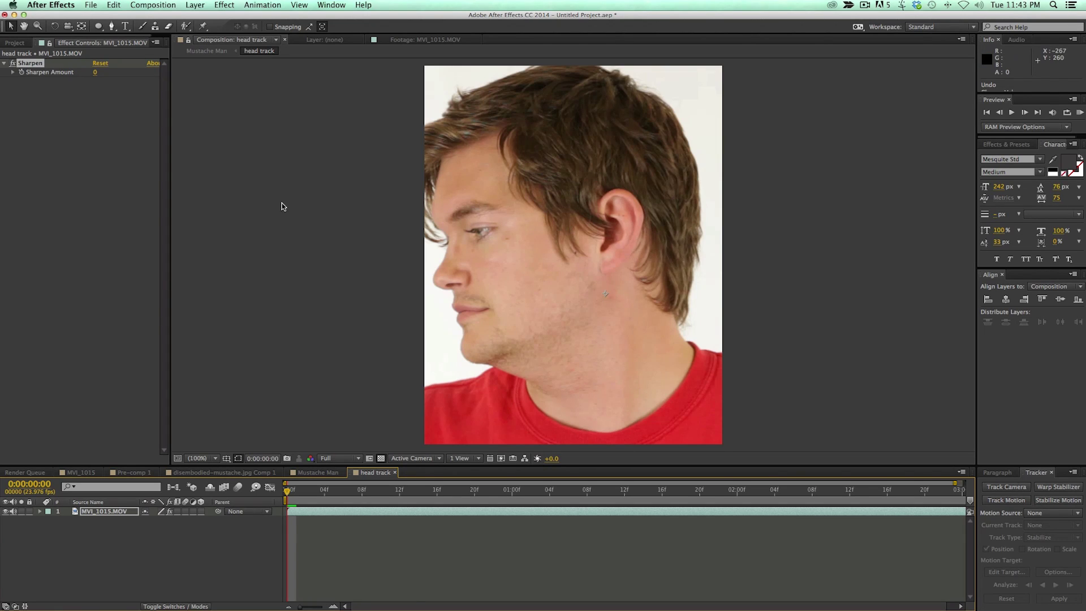
# - Reduce the head track composition to 465 x 538 px and shift the clip slightly down to frame the head
pyautogui.rightClick(296, 223)
pyautogui.press('Escape')
pyautogui.press(',')
pyautogui.press(',')
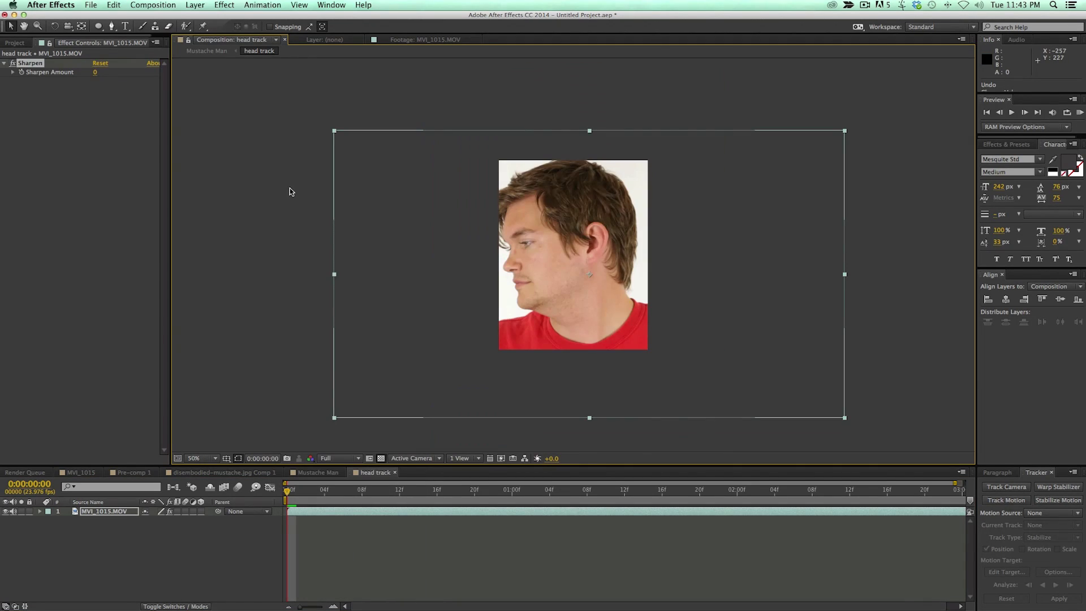
pyautogui.rightClick(290, 192)
pyautogui.click(332, 227)
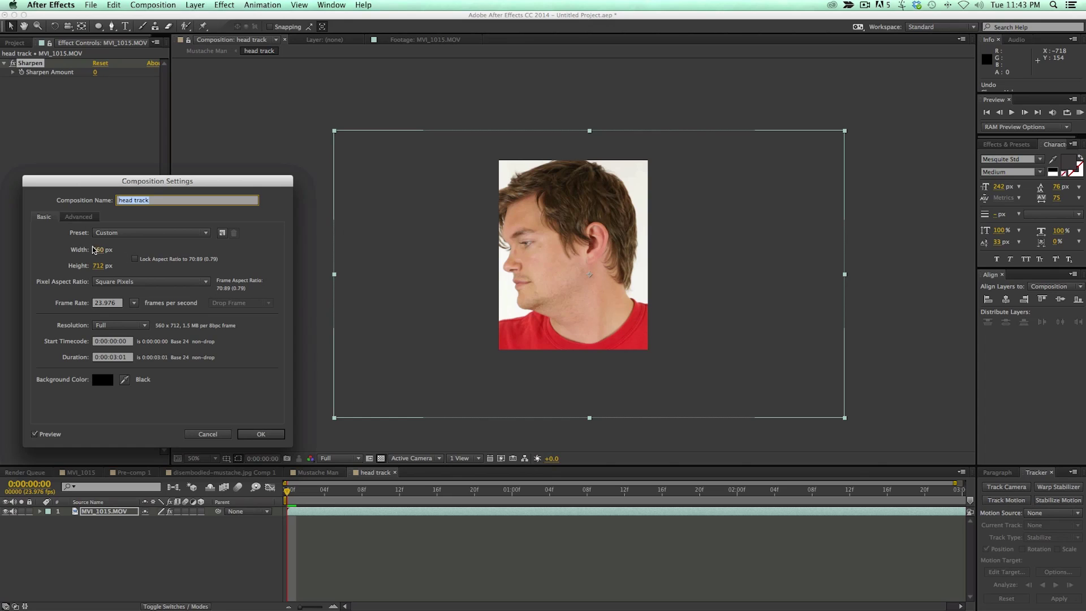
pyautogui.moveTo(98, 251)
pyautogui.mouseDown()
pyautogui.moveTo(76, 253)
pyautogui.moveTo(90, 254)
pyautogui.mouseUp()
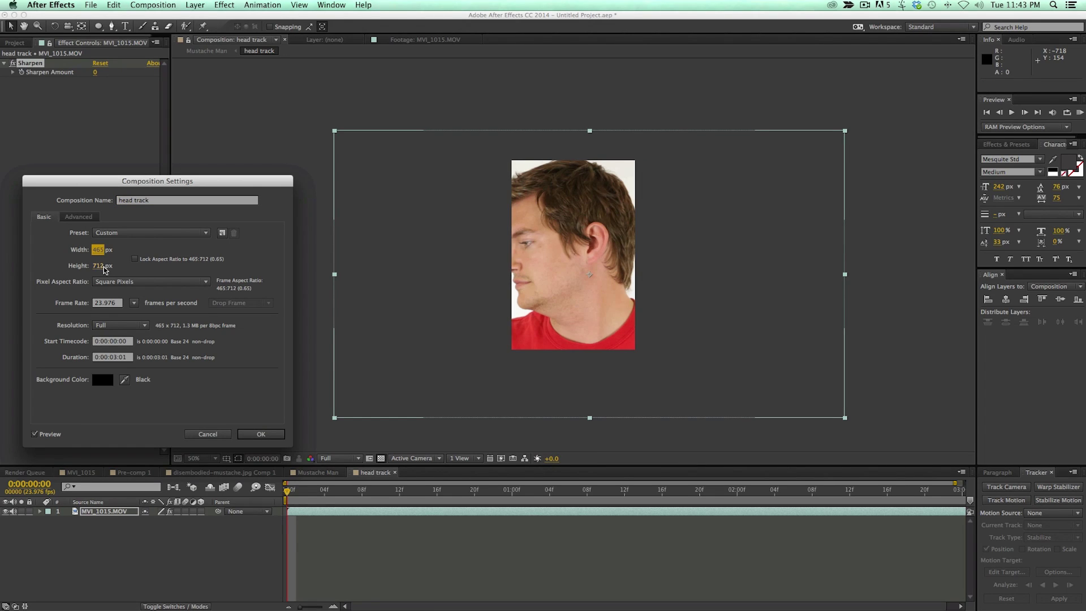
pyautogui.moveTo(105, 270)
pyautogui.mouseDown()
pyautogui.moveTo(77, 269)
pyautogui.moveTo(95, 268)
pyautogui.mouseUp()
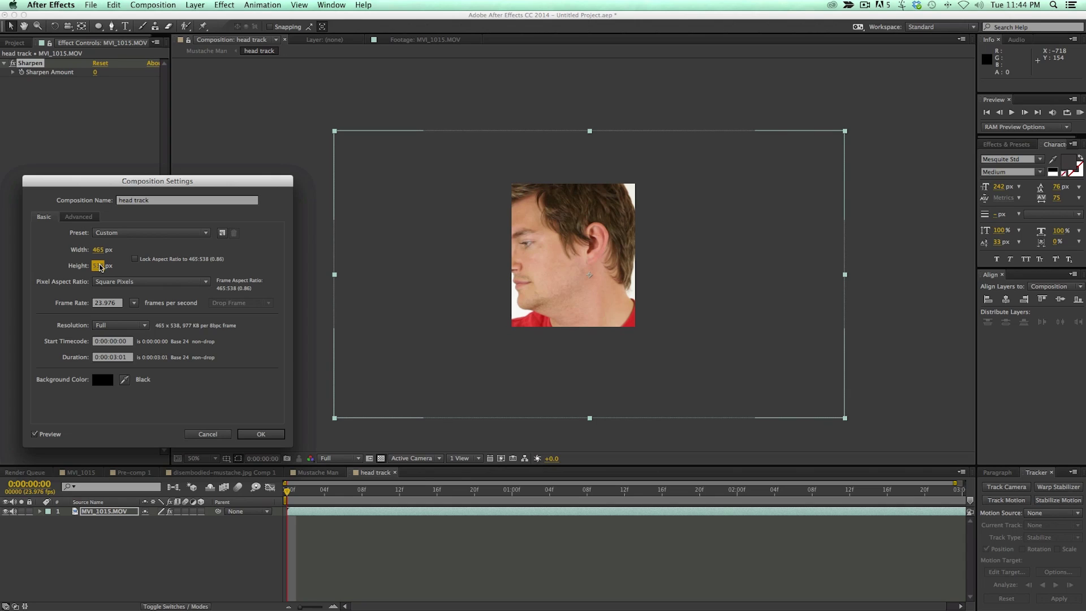
pyautogui.click(258, 434)
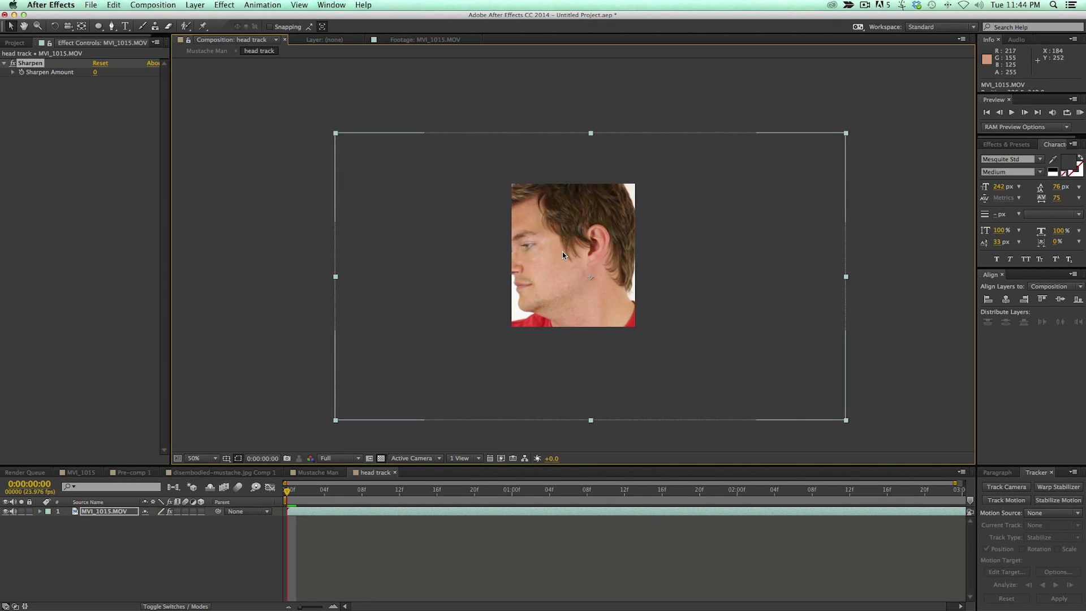
pyautogui.moveTo(562, 252); pyautogui.dragTo(565, 264)
# - Remove the existing Sharpen effect from the clip and reapply Sharpen with an amount of 351
pyautogui.click(346, 511)
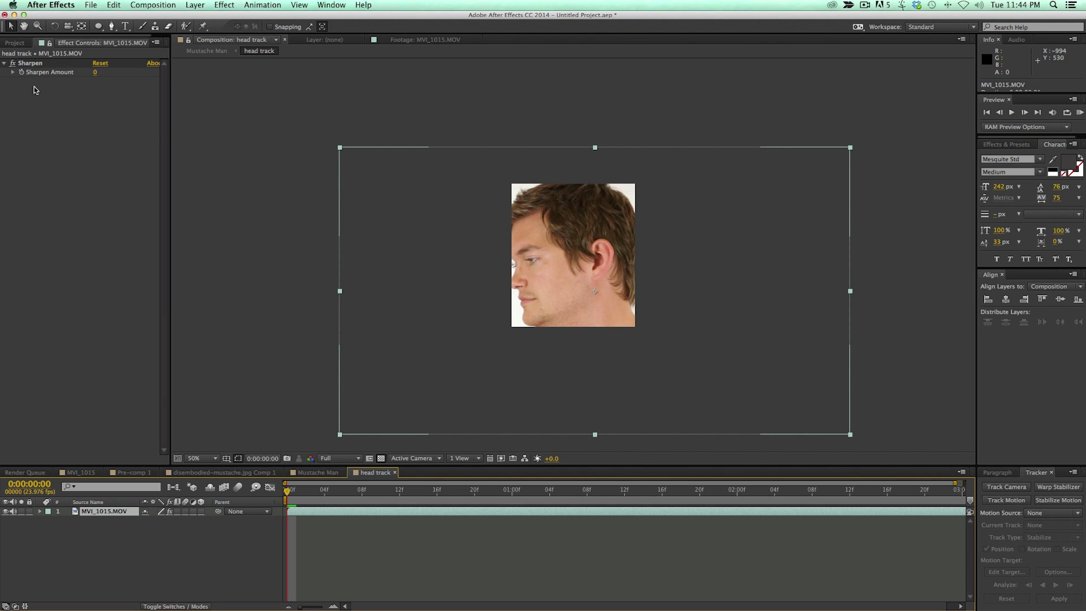
pyautogui.press('super+z')
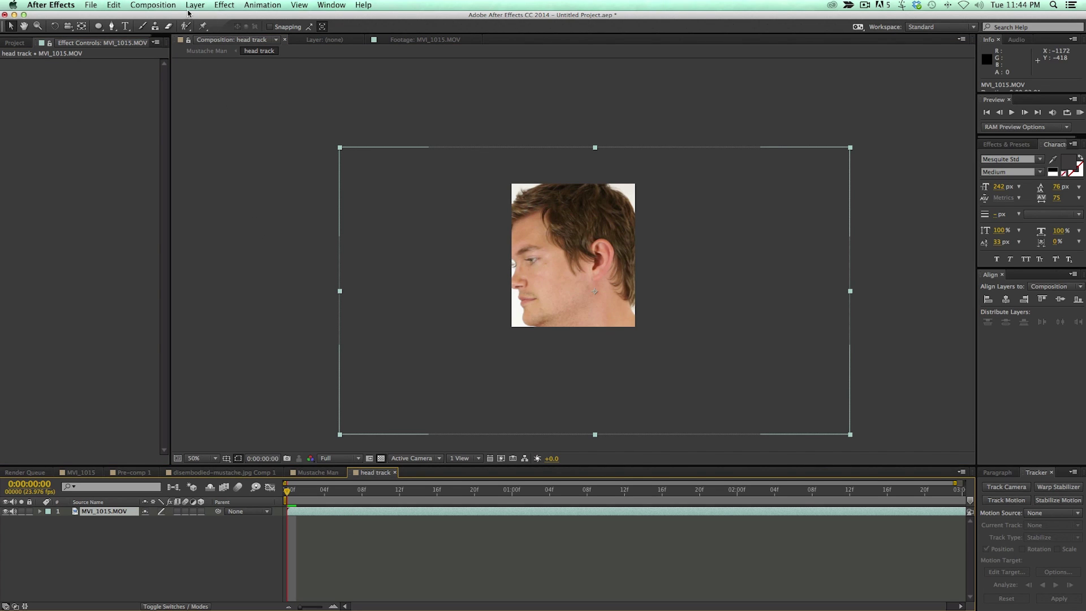
pyautogui.click(222, 6)
pyautogui.moveTo(247, 74)
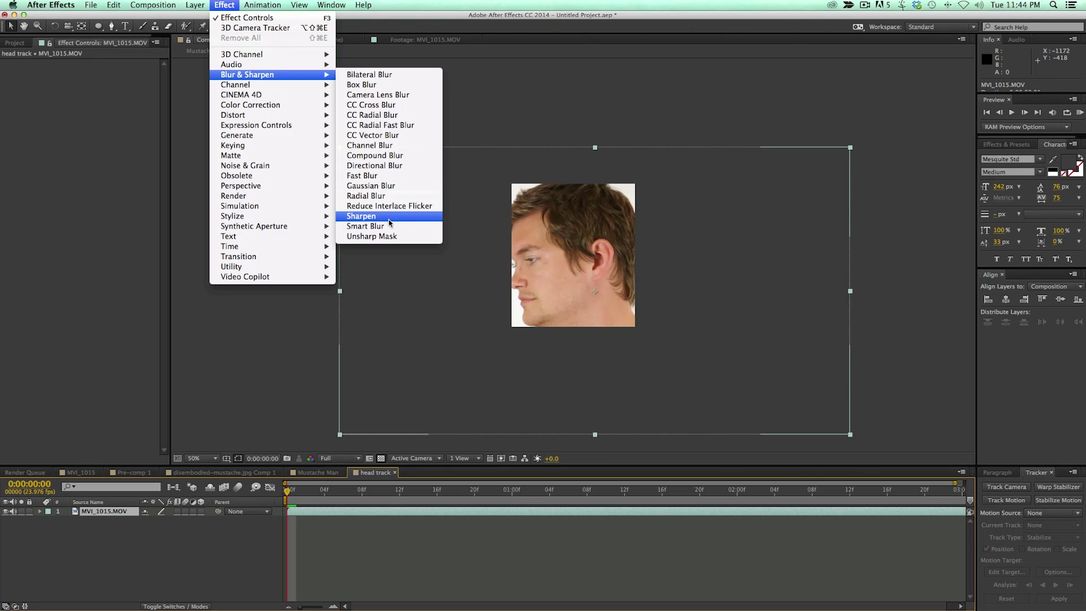
pyautogui.click(361, 216)
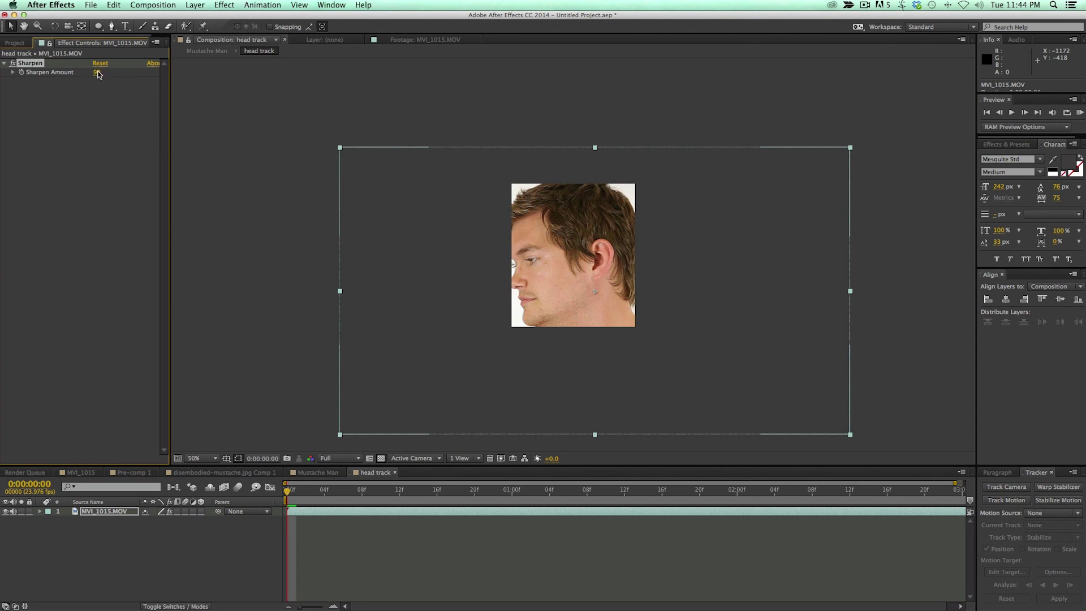
pyautogui.moveTo(97, 75); pyautogui.dragTo(238, 74)
# - Pre-compose the sharpened clip under the default name, moving all attributes, and start 3D camera tracking on it
pyautogui.click(375, 541)
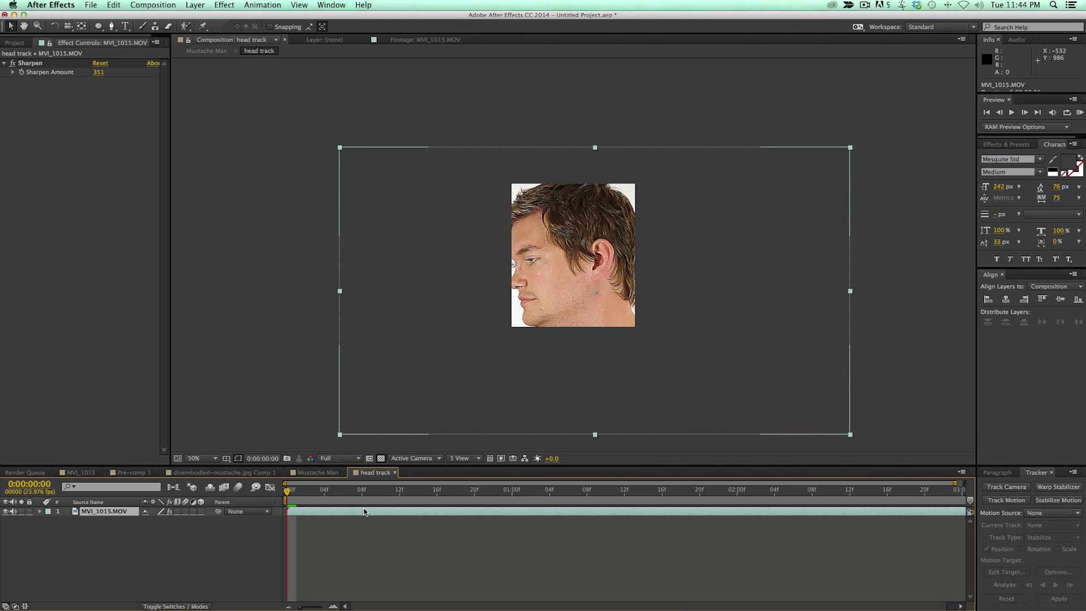
pyautogui.press('super+shift+c')
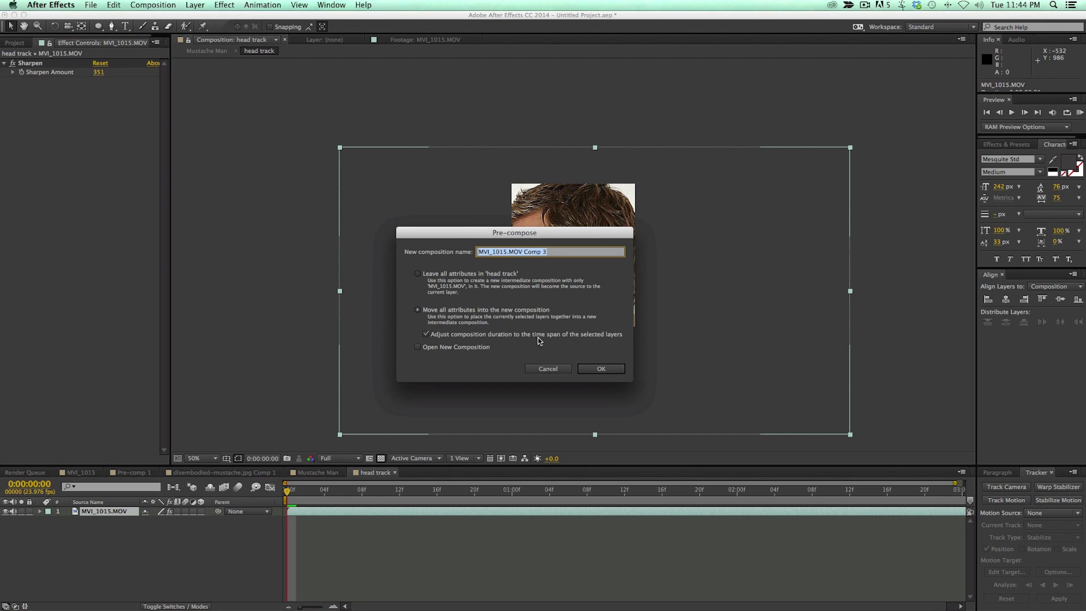
pyautogui.click(599, 369)
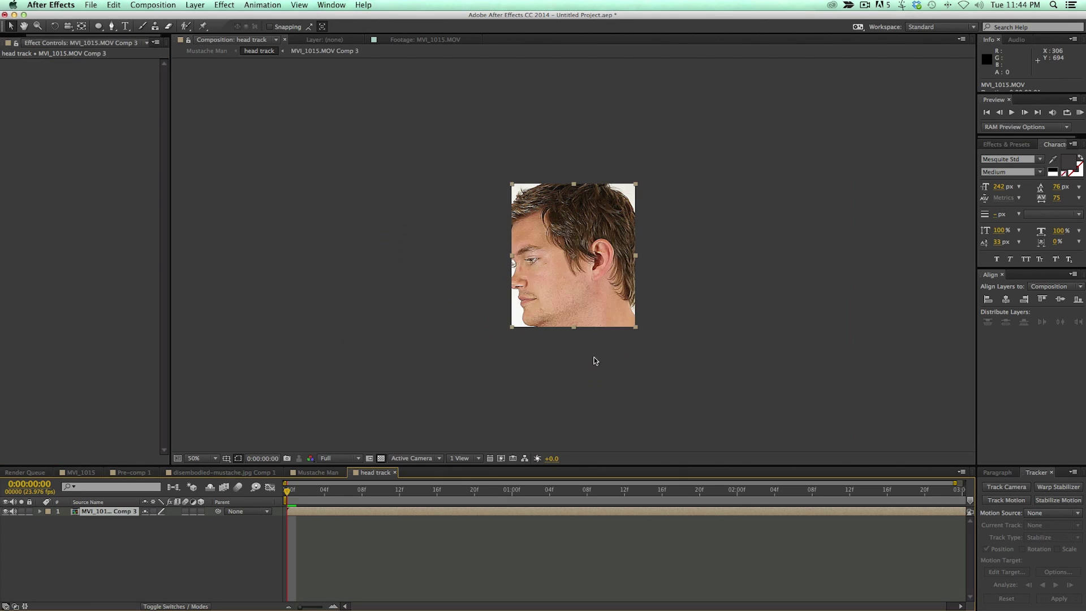
pyautogui.click(1002, 487)
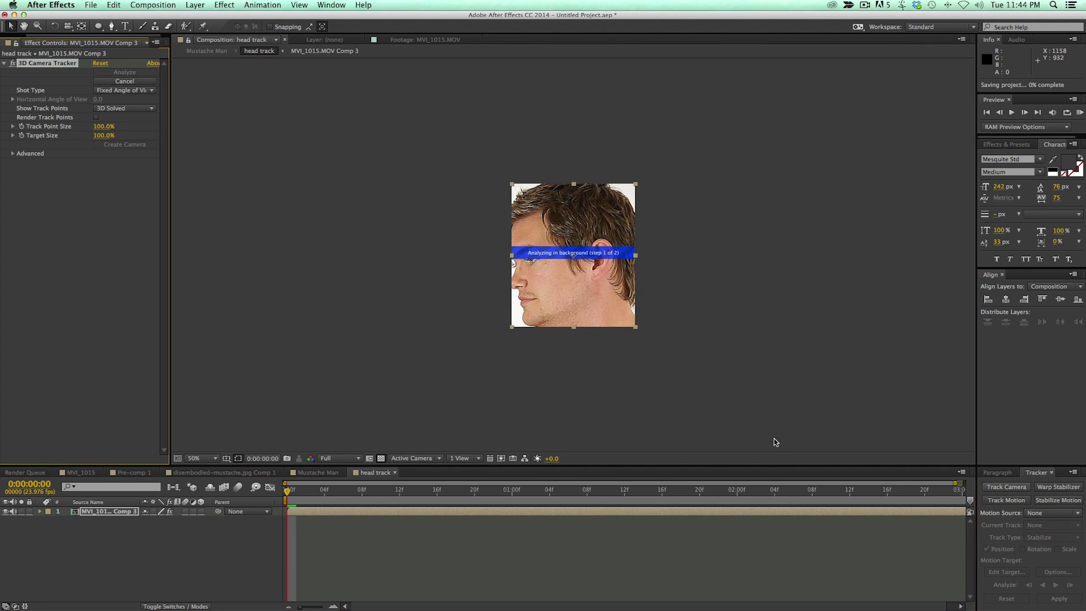
# - Show the tracker's advanced analysis options and create the tracker camera from the solved head track at 0:00:01:06
pyautogui.click(14, 154)
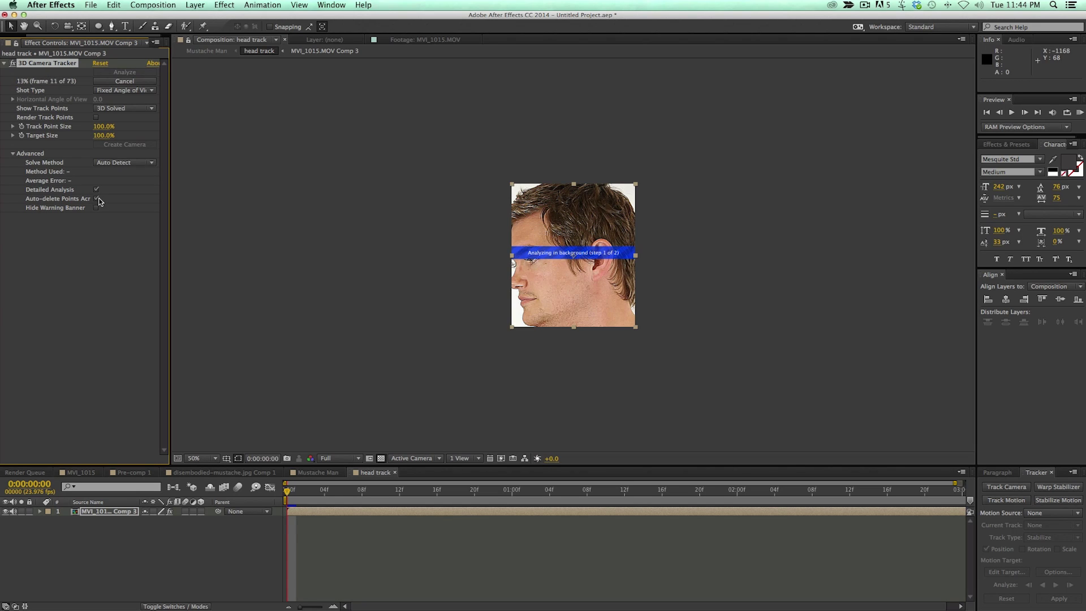
pyautogui.press('.')
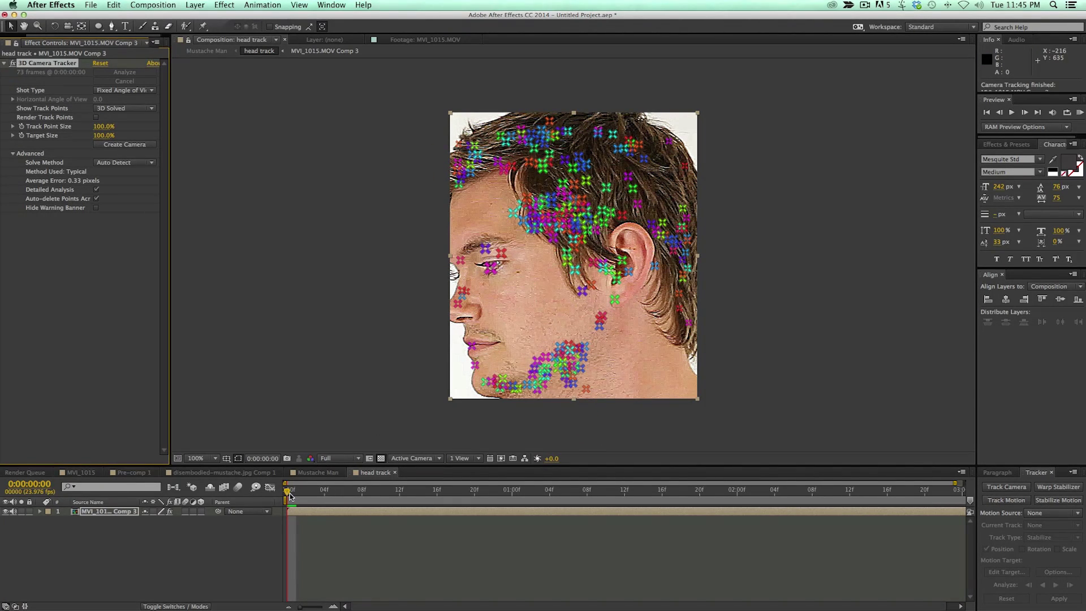
pyautogui.moveTo(288, 490); pyautogui.dragTo(570, 500)
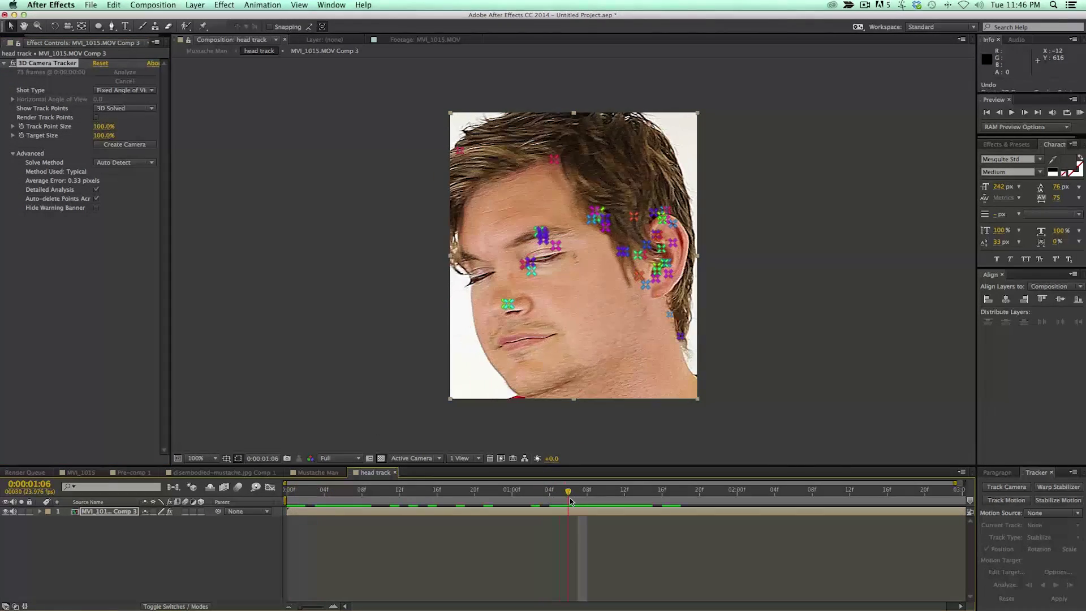
pyautogui.click(129, 145)
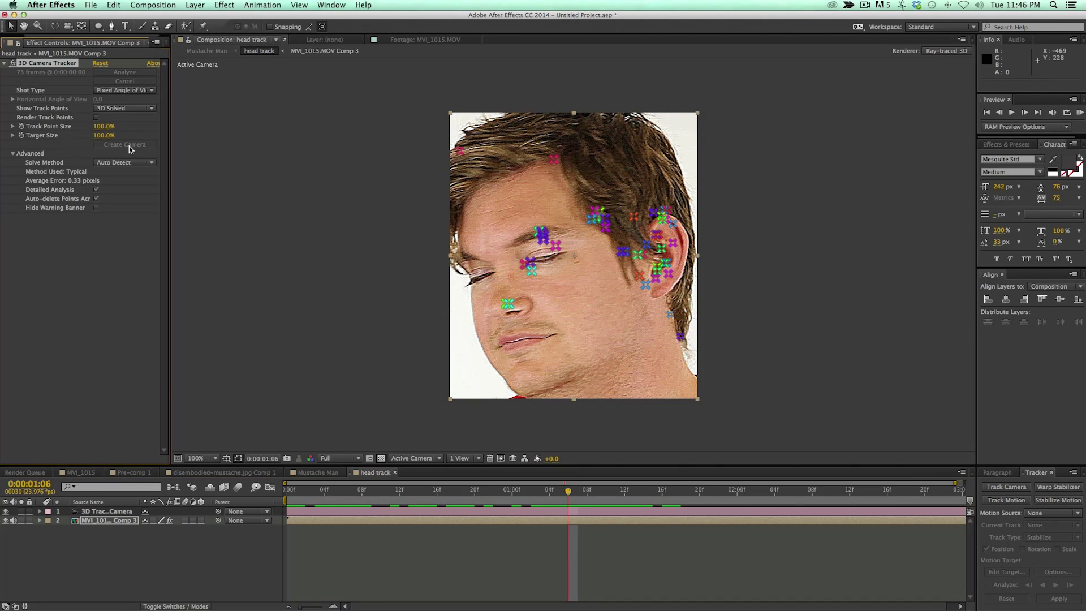
# - Create a null from the 3D track point near the inner corner of the man's eye
pyautogui.click(104, 520)
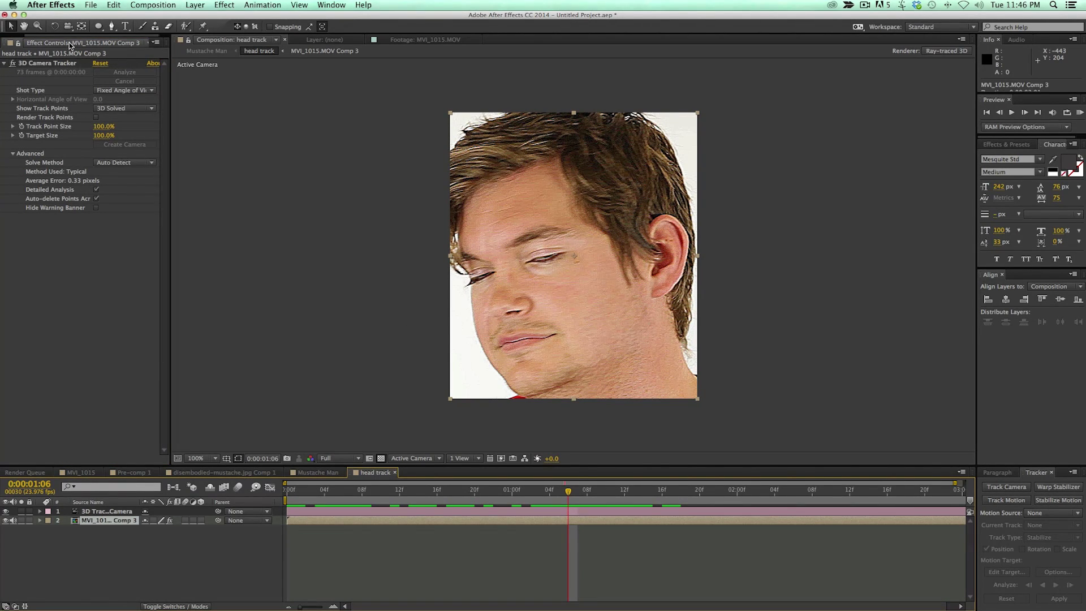
pyautogui.click(48, 63)
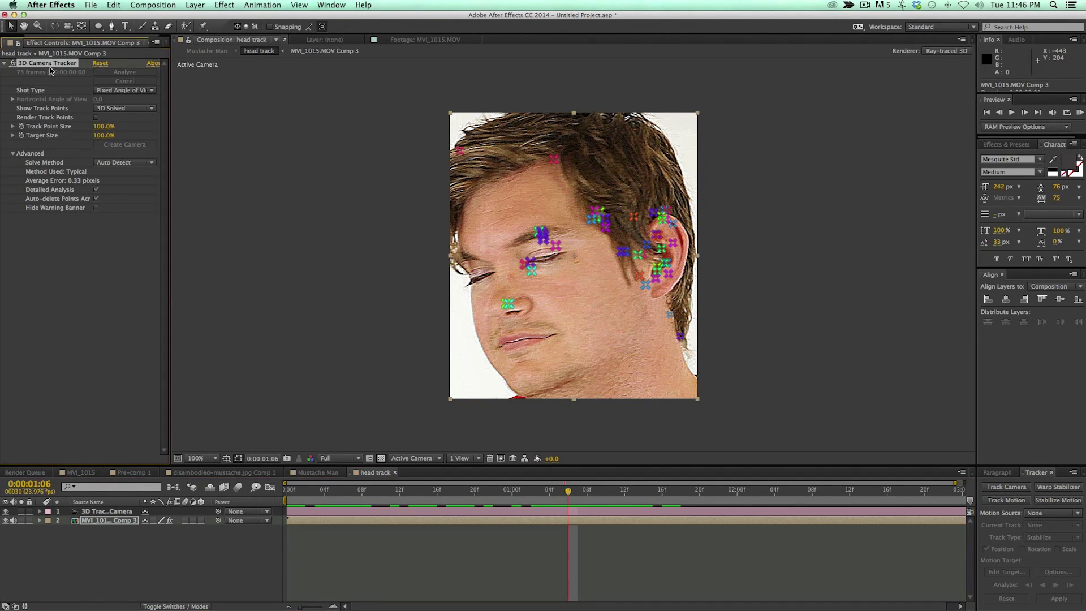
pyautogui.rightClick(530, 263)
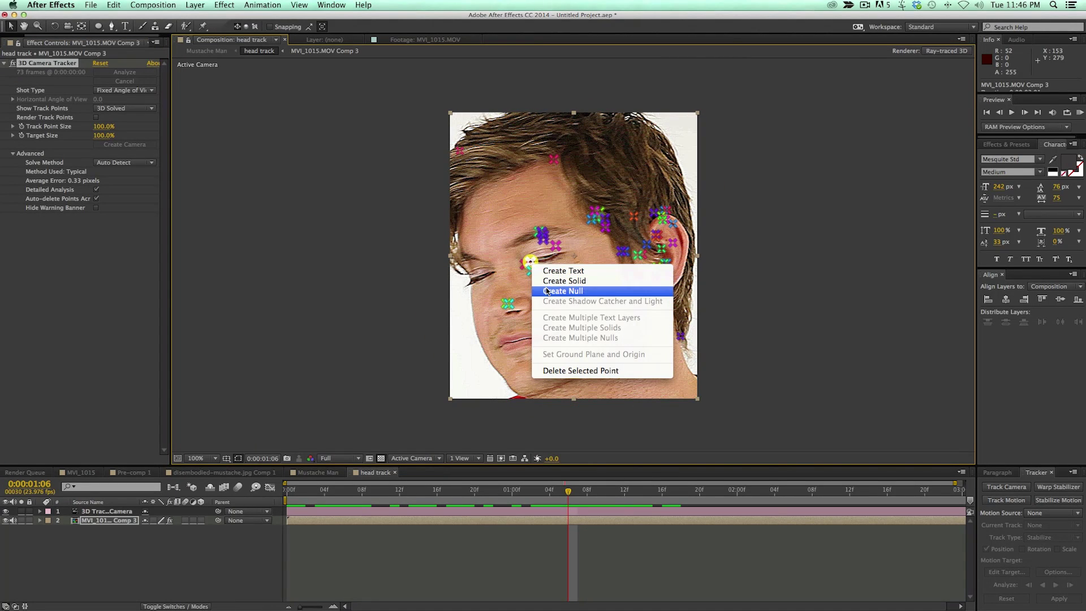
pyautogui.click(562, 291)
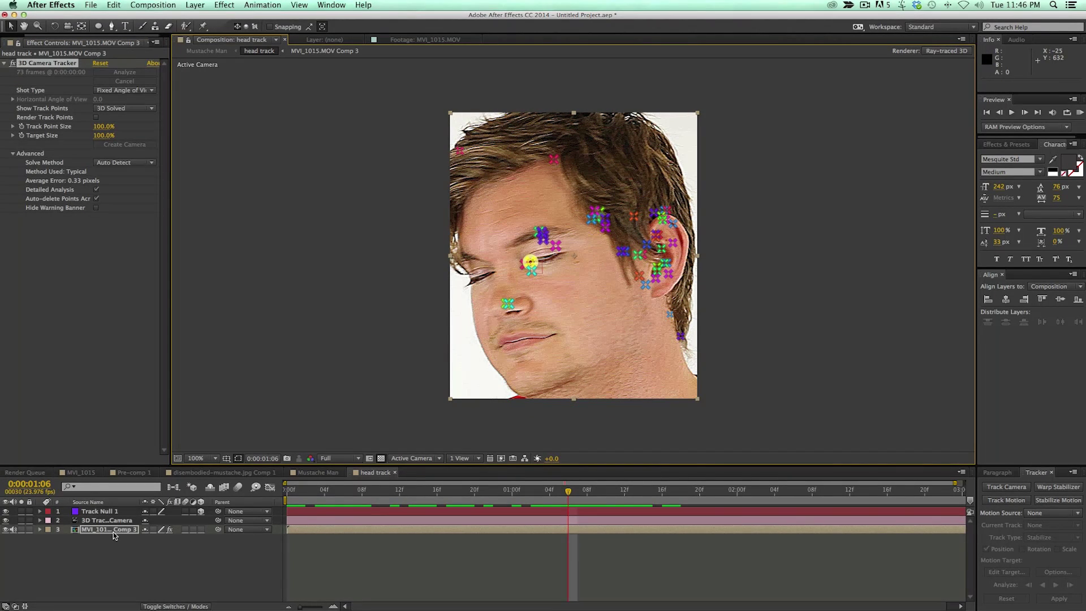
# - Hide the footage layer in the head track composition and copy the track null and 3D tracker camera layers
pyautogui.click(5, 529)
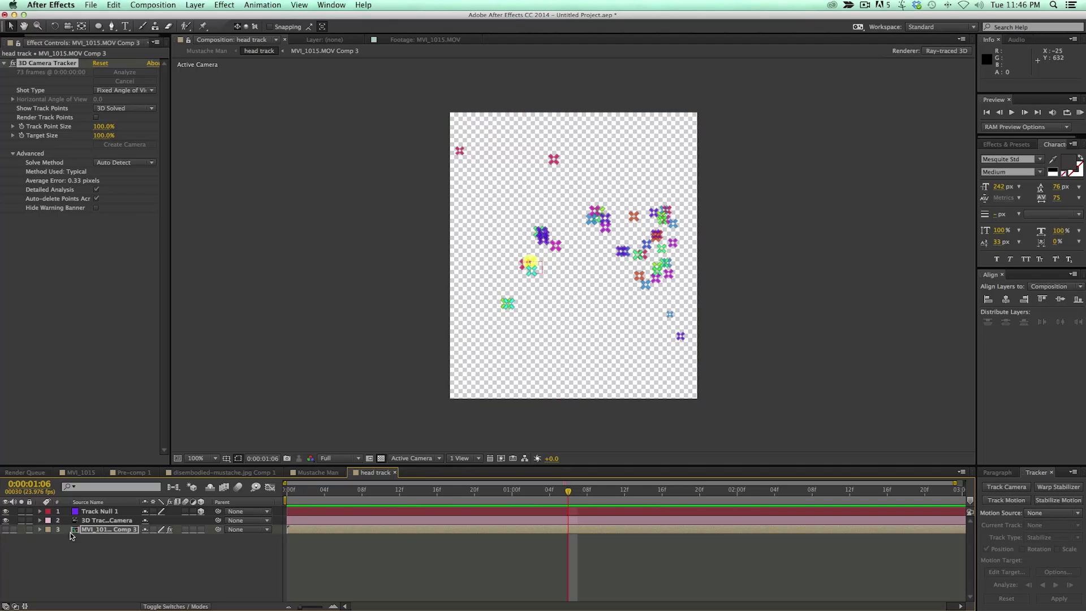
pyautogui.click(106, 519)
pyautogui.keyDown('shift'); pyautogui.click(107, 512); pyautogui.keyUp('shift')
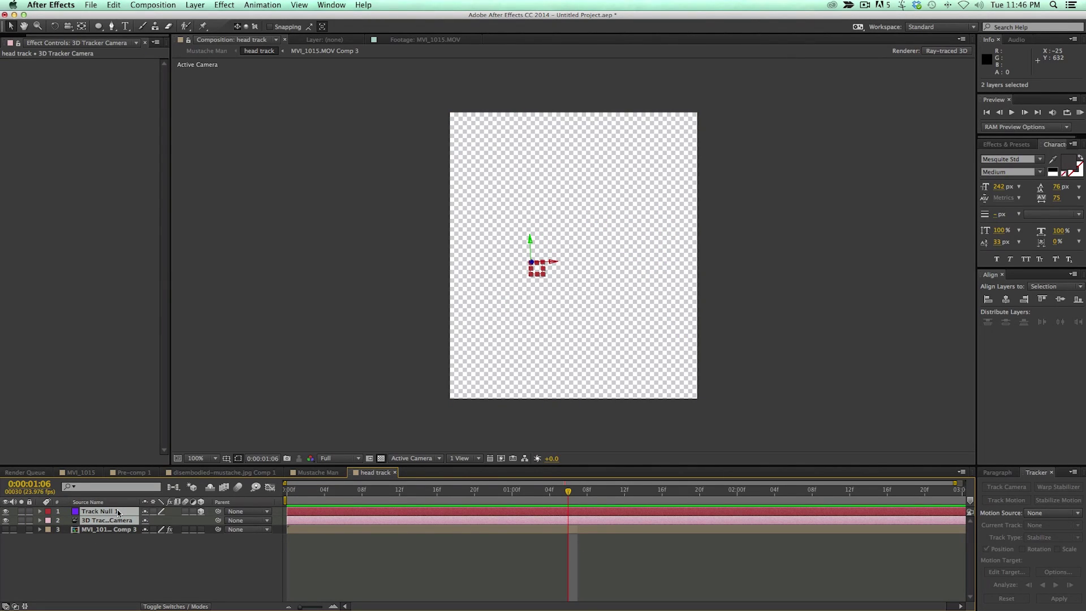
pyautogui.press('cmd+c')
# - Delete the head track layer from the Mustache Man composition
pyautogui.click(304, 474)
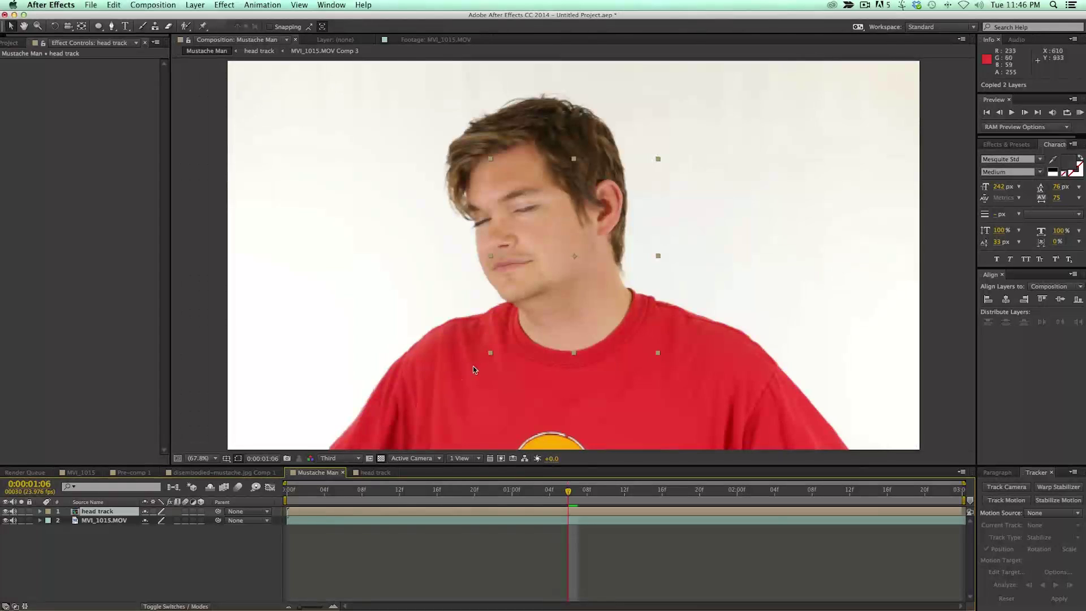
pyautogui.click(114, 534)
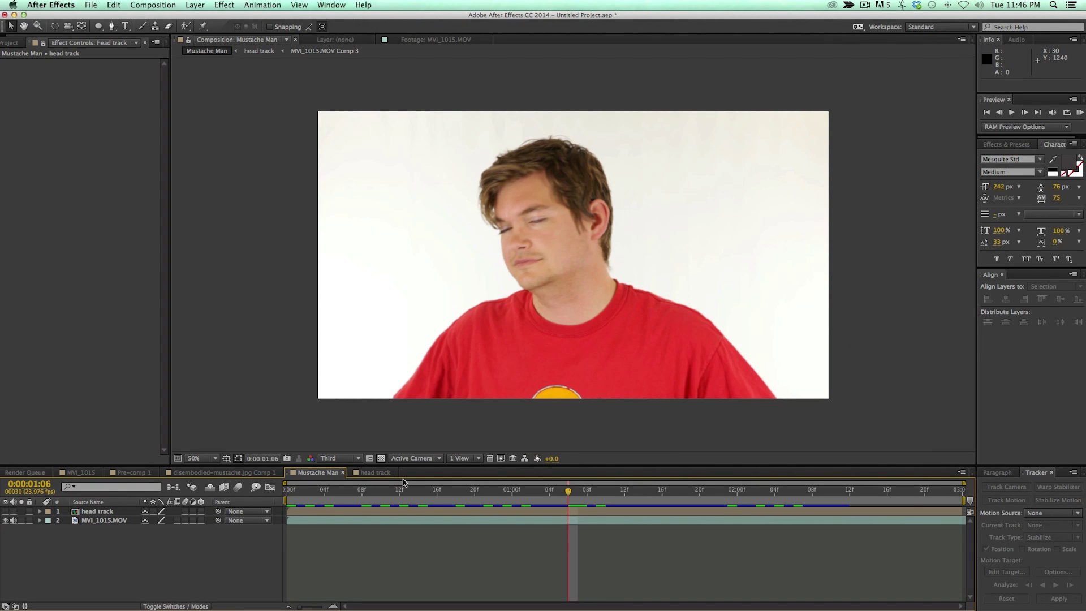
pyautogui.click(388, 512)
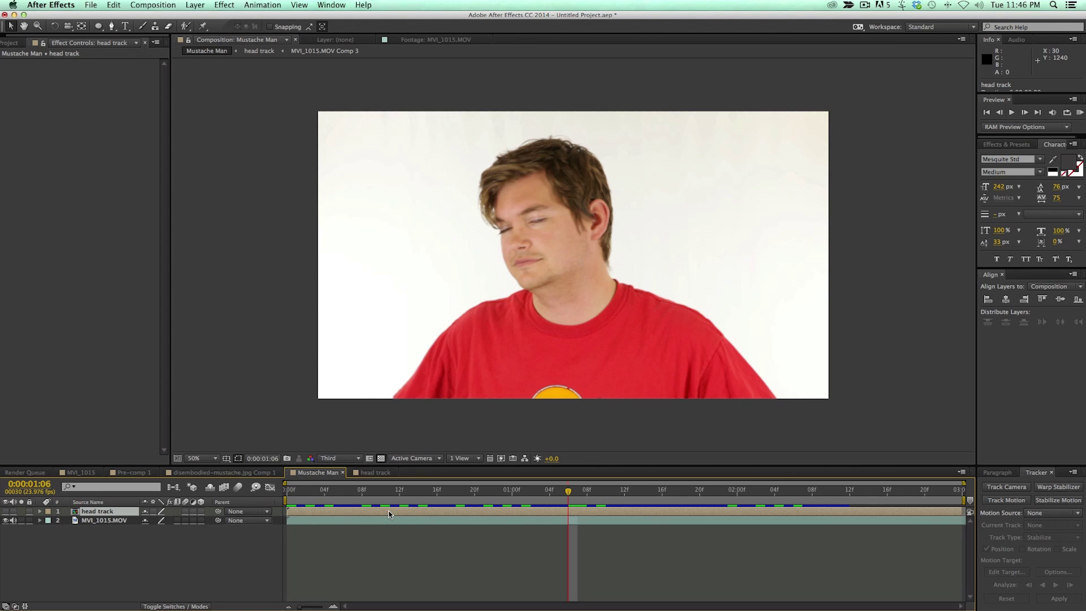
pyautogui.press('Delete')
# - Paste the copied camera and null into Mustache Man at the first frame and play through the footage to check the track
pyautogui.press('Home')
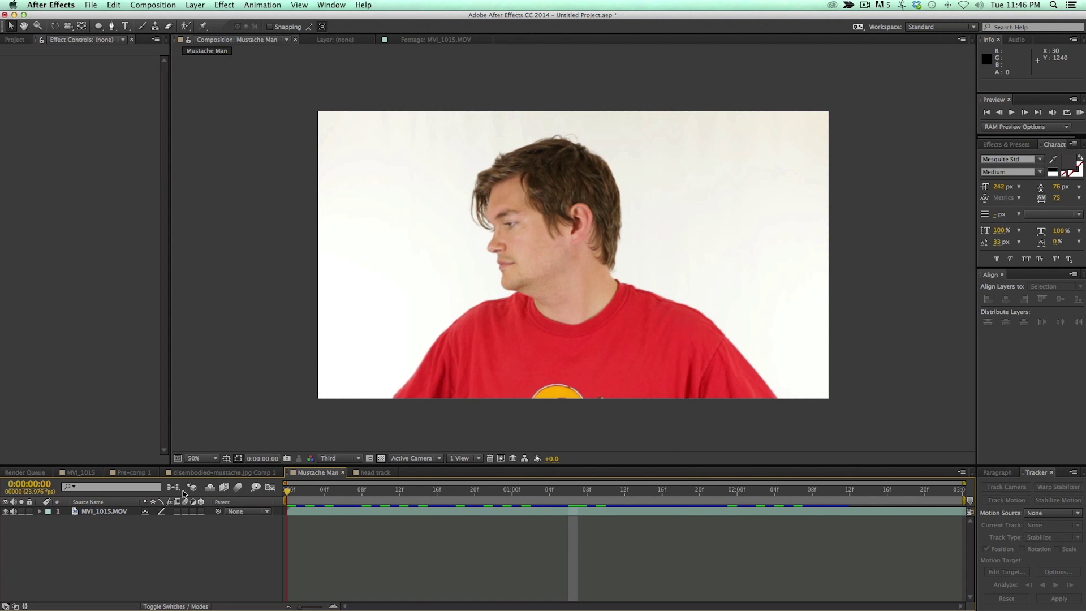
pyautogui.hotkey('ctrl', 'v')
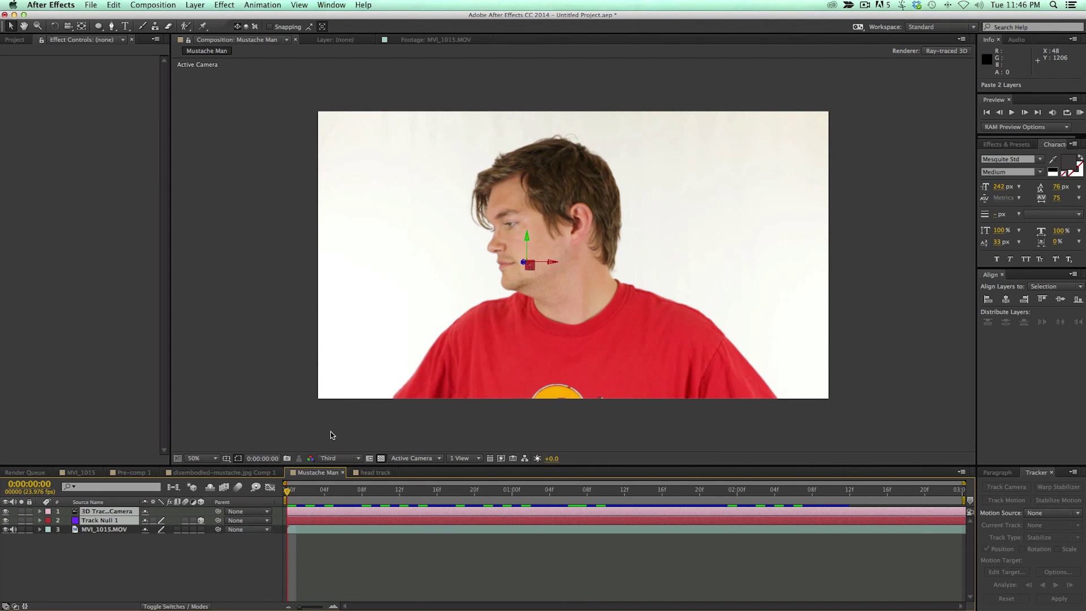
pyautogui.press('space')
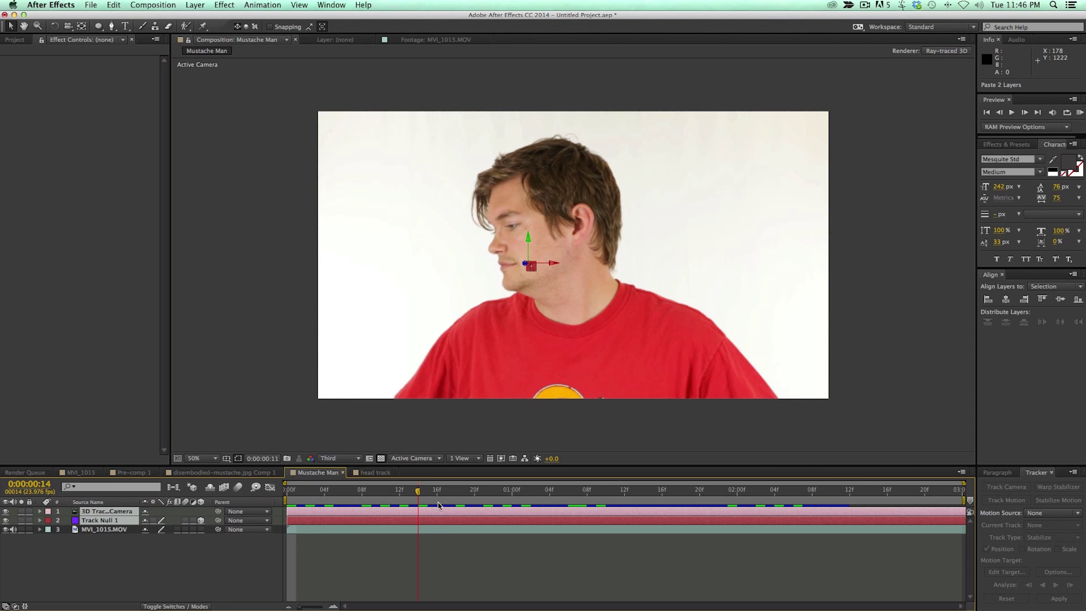
pyautogui.moveTo(438, 505); pyautogui.dragTo(272, 486)
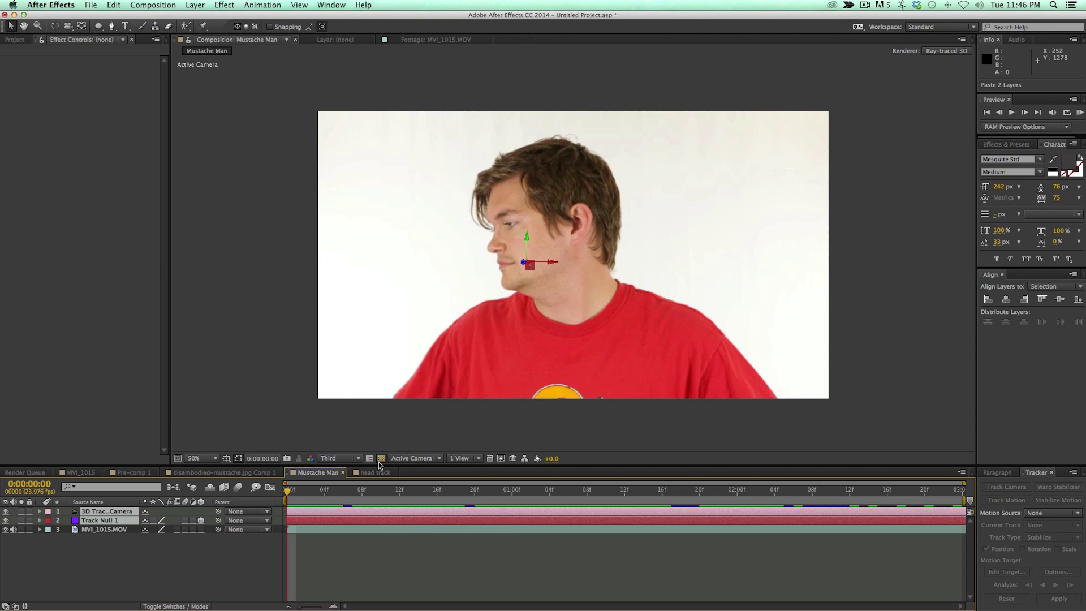
# - Place disembodied-mustache.jpg over the man's face as a default-named pre-comp, leaving all attributes in Mustache Man
pyautogui.click(14, 39)
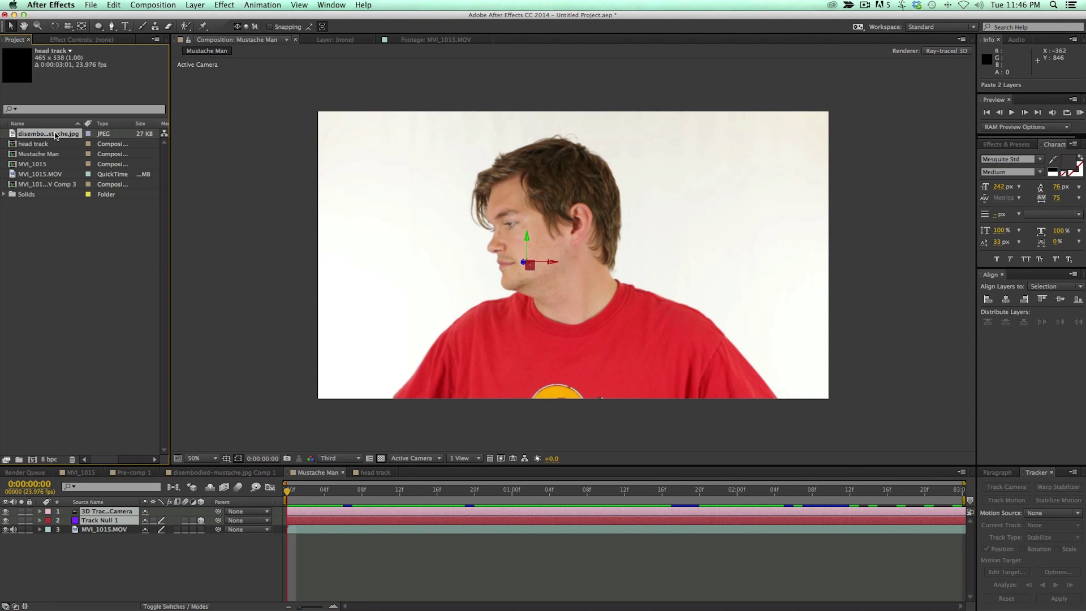
pyautogui.moveTo(23, 134); pyautogui.dragTo(592, 260)
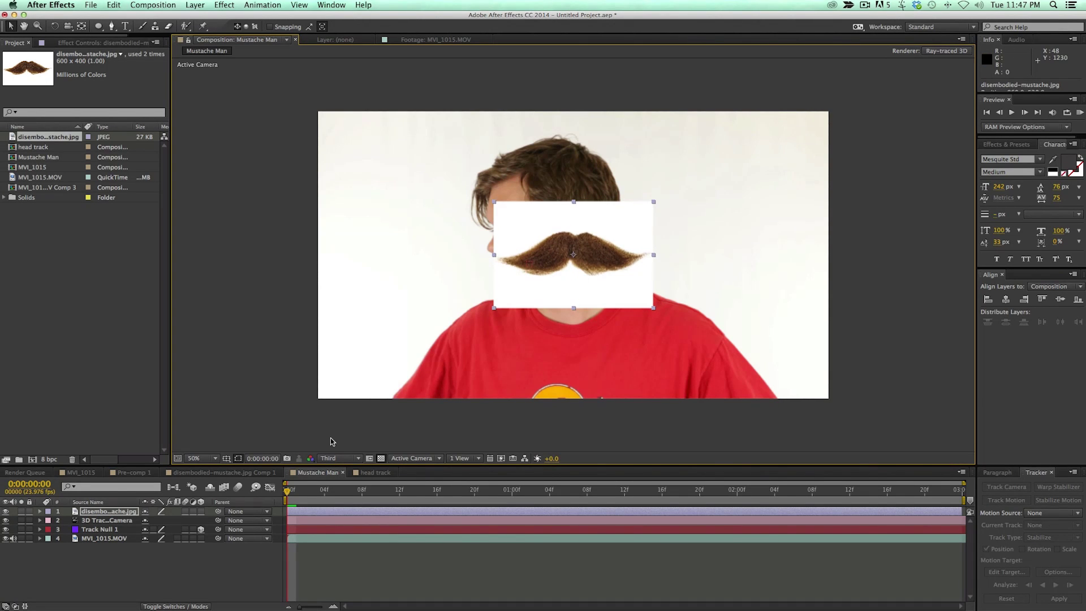
pyautogui.press('super+shift+c')
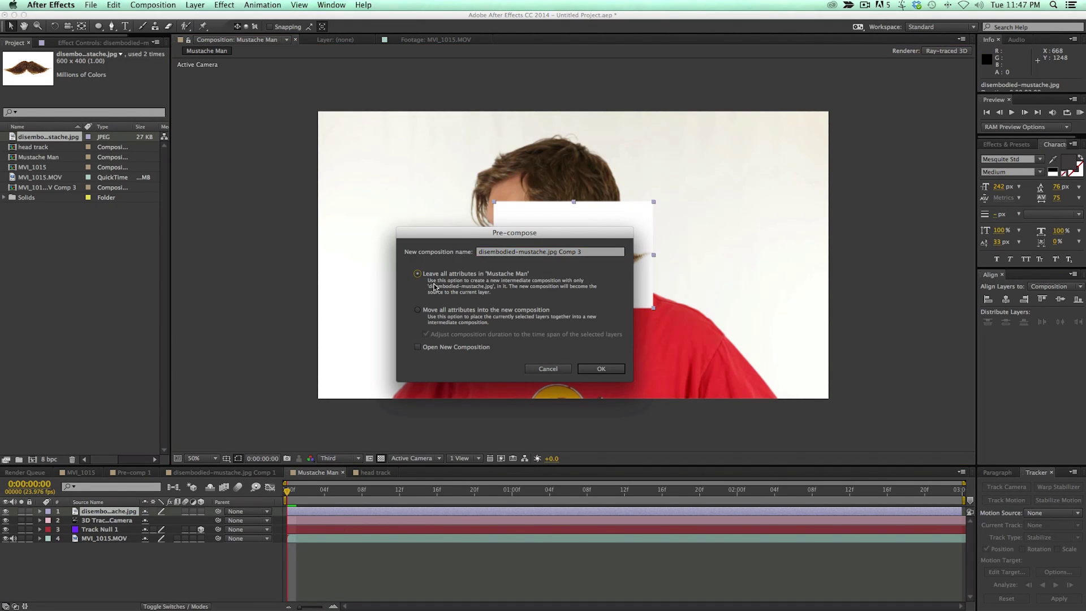
pyautogui.click(600, 368)
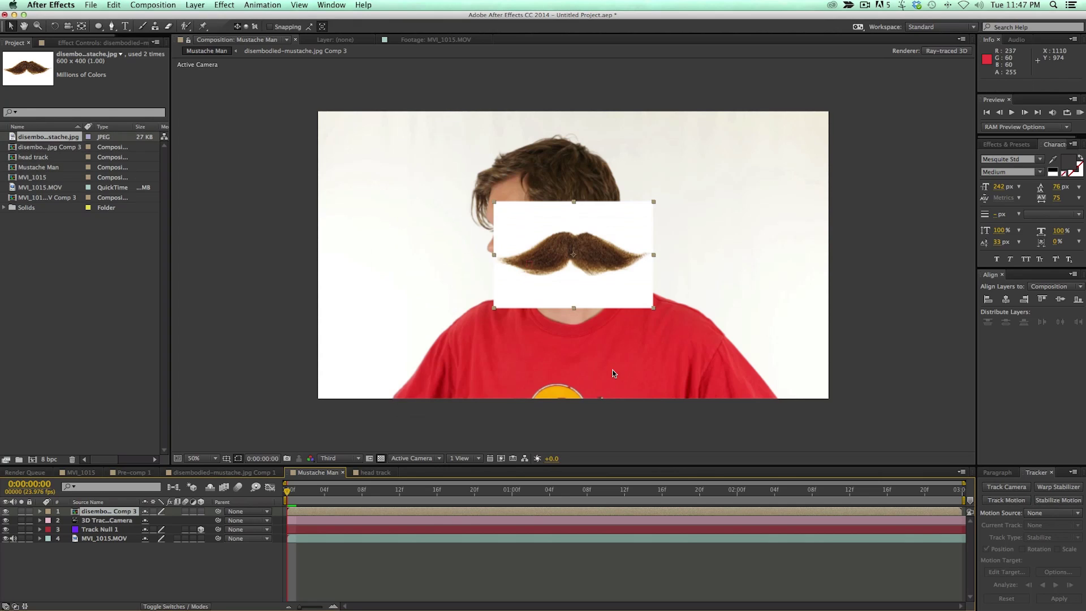
pyautogui.click(456, 210)
pyautogui.moveTo(456, 210); pyautogui.dragTo(517, 228)
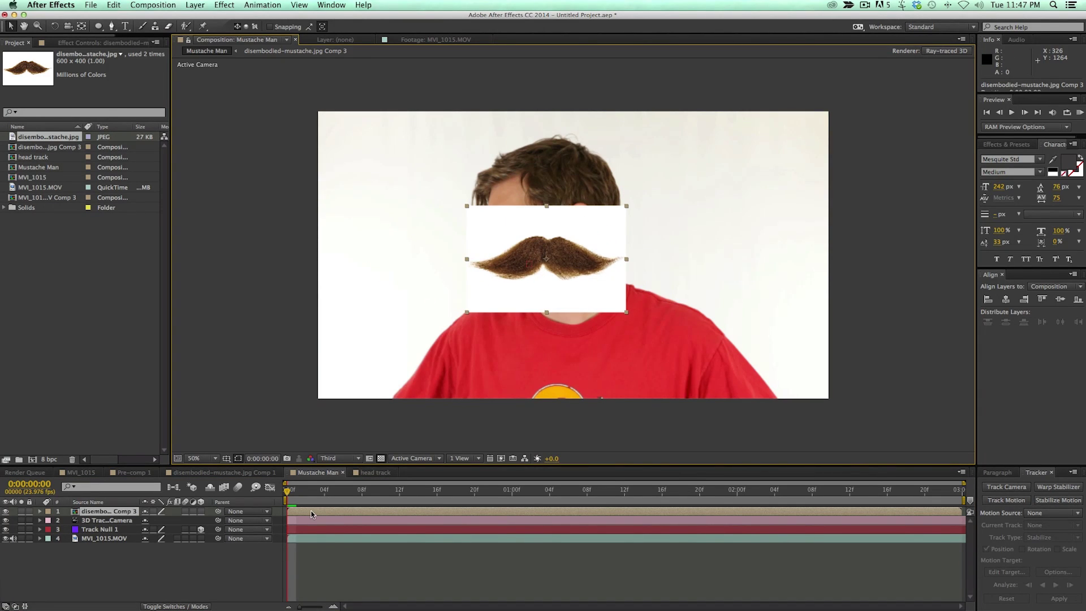
# - Apply the Luma Key effect to the mustache image inside its pre-comp
pyautogui.press('KP_Enter')
pyautogui.press('.')
pyautogui.press('.')
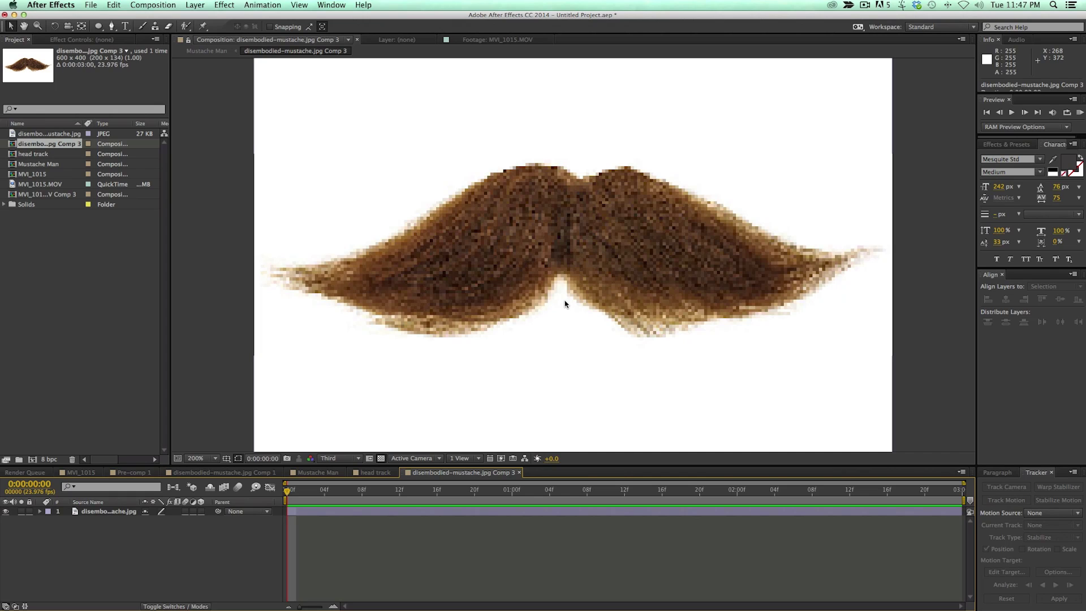
pyautogui.press(',')
pyautogui.click(359, 511)
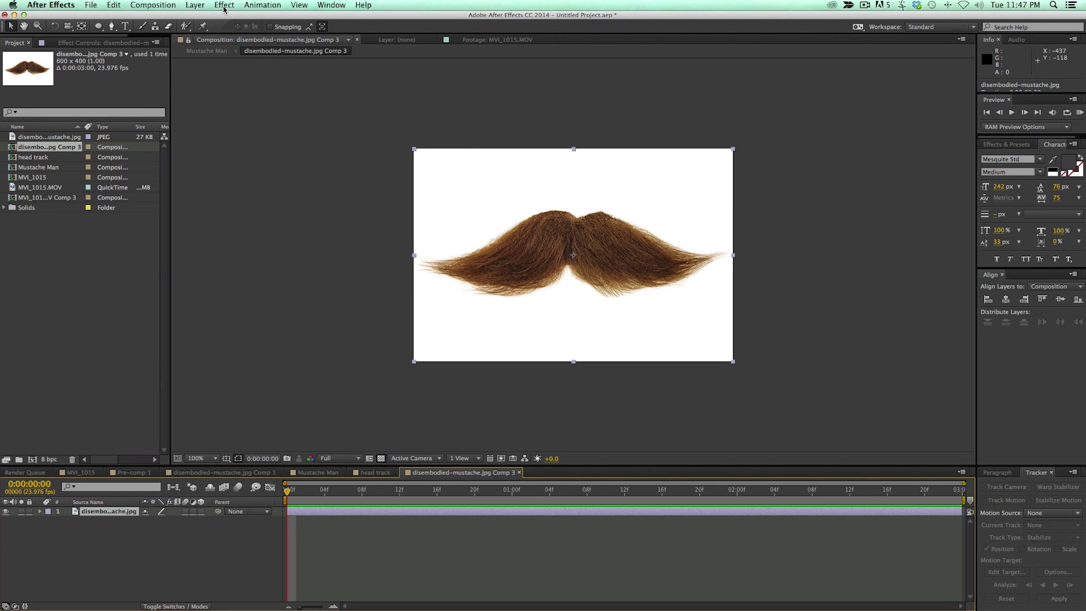
pyautogui.click(221, 5)
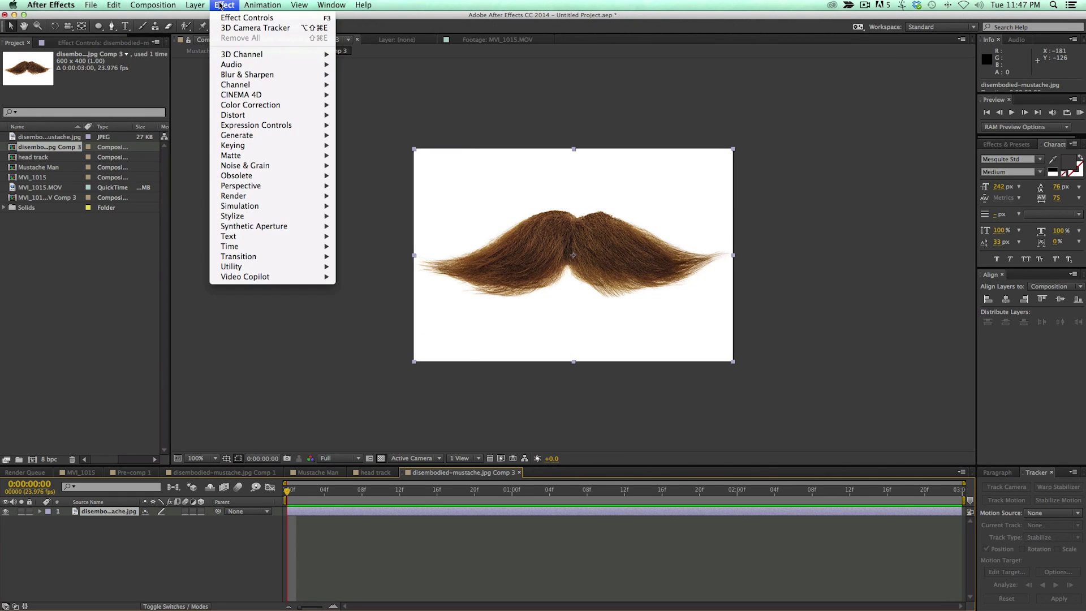
pyautogui.moveTo(251, 178)
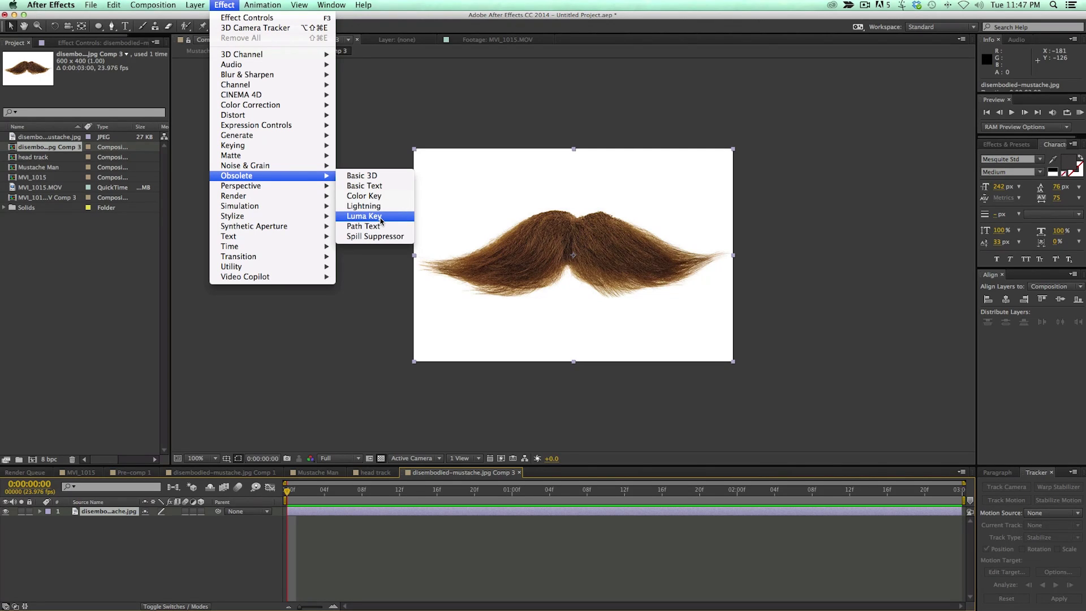
pyautogui.click(381, 219)
# - Set the Luma Key to Key Out Brighter with a threshold of 145 and an edge feather of 2
pyautogui.click(126, 74)
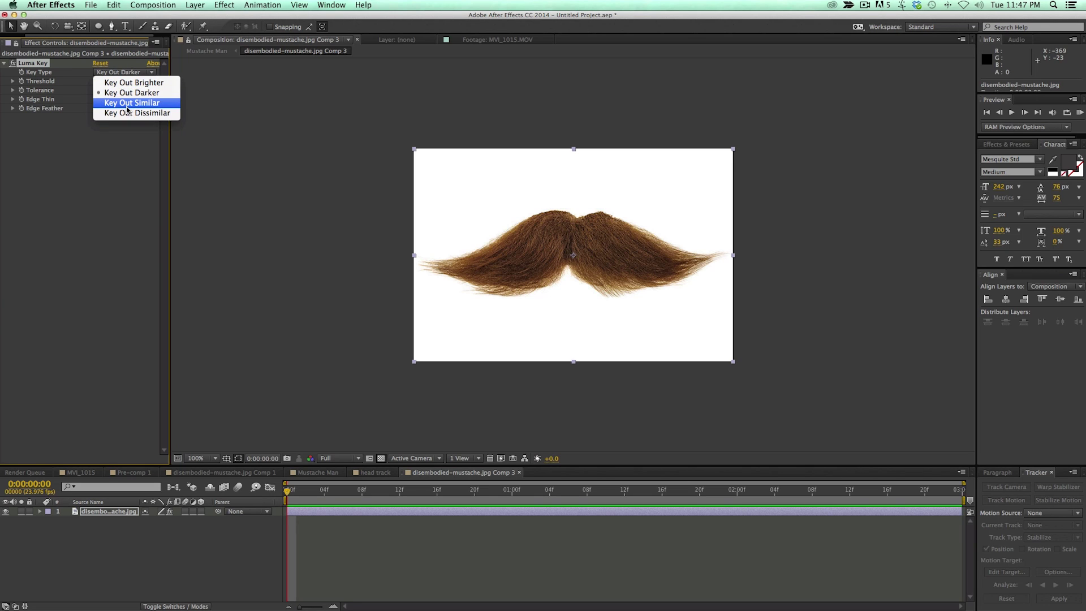
pyautogui.click(127, 84)
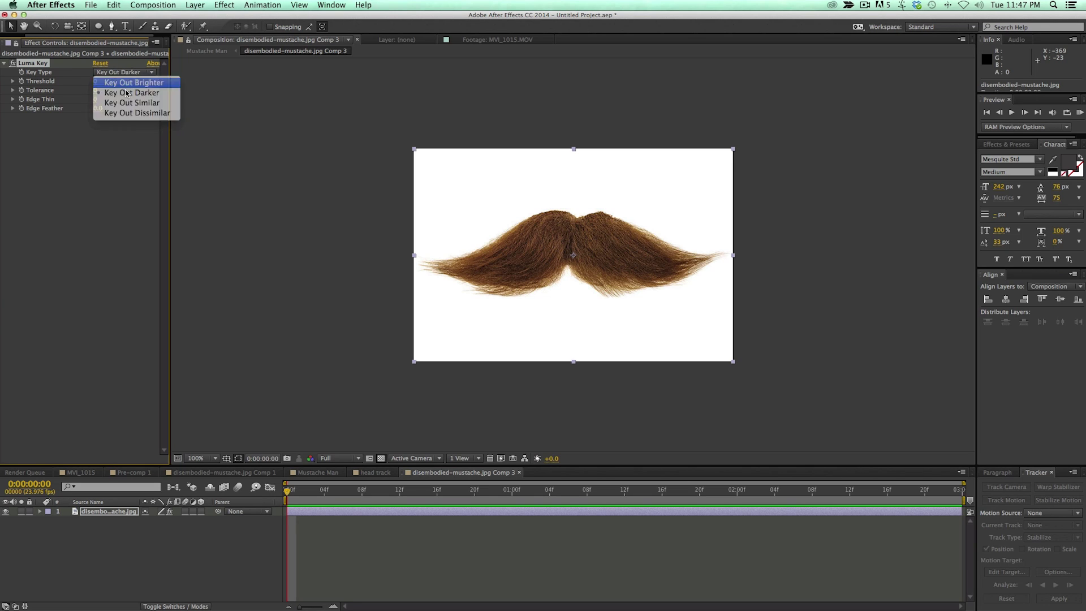
pyautogui.moveTo(102, 80); pyautogui.dragTo(175, 84)
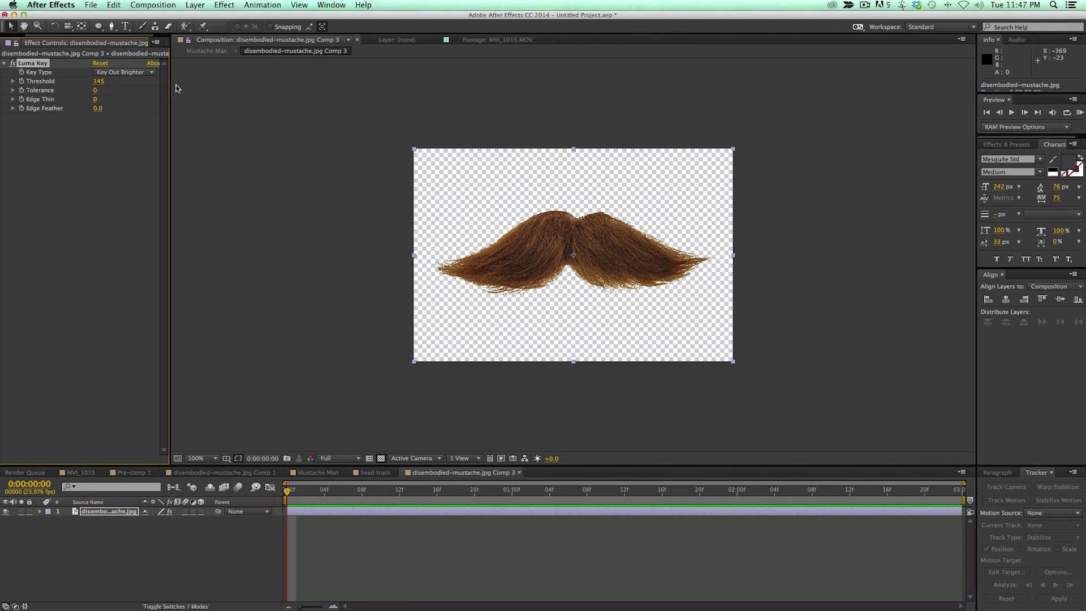
pyautogui.click(97, 109)
pyautogui.write('2')
pyautogui.press('Return')
# - Go to 0:00:02:04 in the Mustache Man composition and rename the mustache pre-comp layer to Mustache
pyautogui.click(318, 472)
pyautogui.moveTo(564, 498)
pyautogui.mouseDown()
pyautogui.moveTo(715, 496)
pyautogui.moveTo(400, 496)
pyautogui.moveTo(559, 496)
pyautogui.mouseUp()
pyautogui.moveTo(643, 494); pyautogui.dragTo(774, 496)
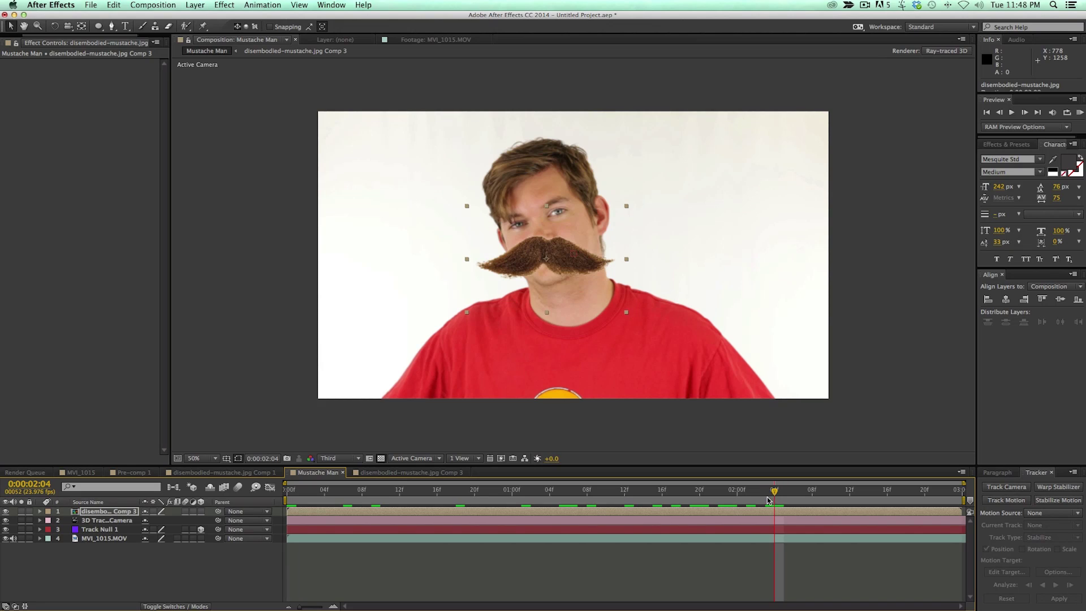
pyautogui.click(210, 511)
pyautogui.press('Return')
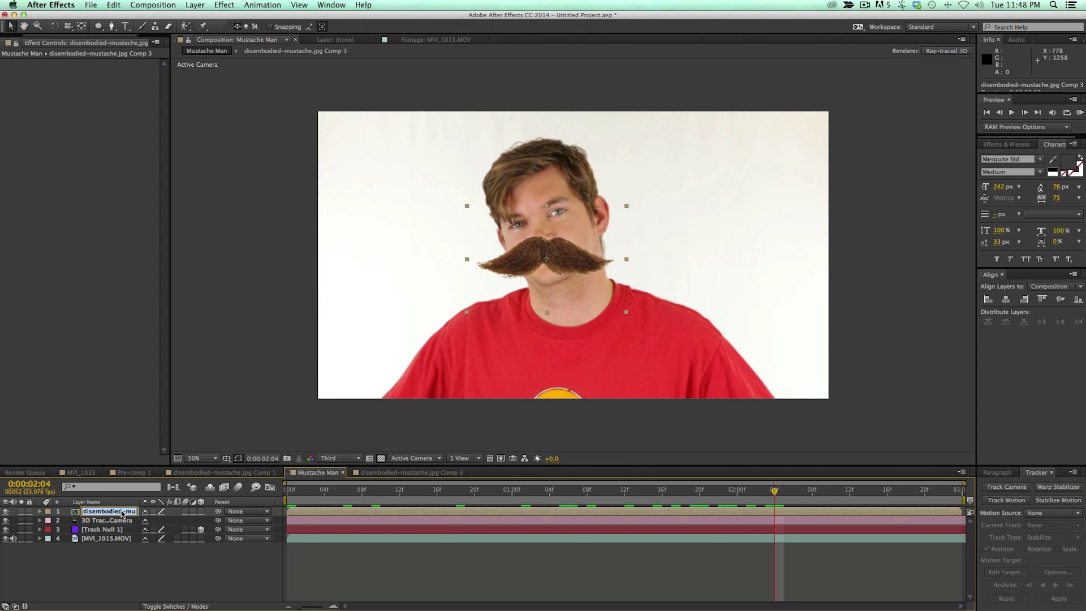
pyautogui.write('Mustache')
pyautogui.press('Return')
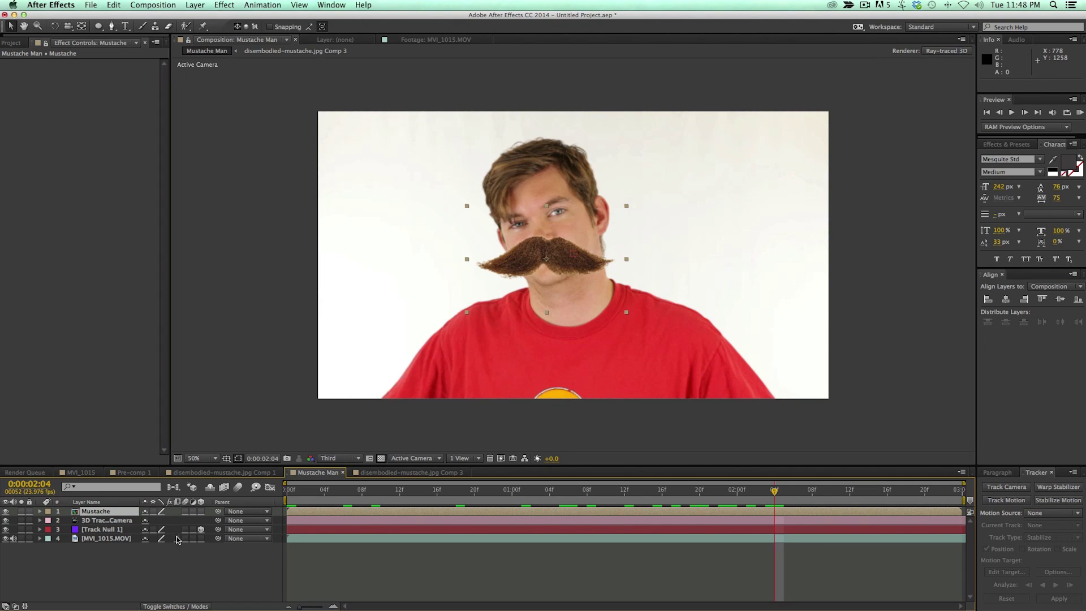
# - Make the Mustache layer 3D and paste Track Null 1's position onto it
pyautogui.click(202, 512)
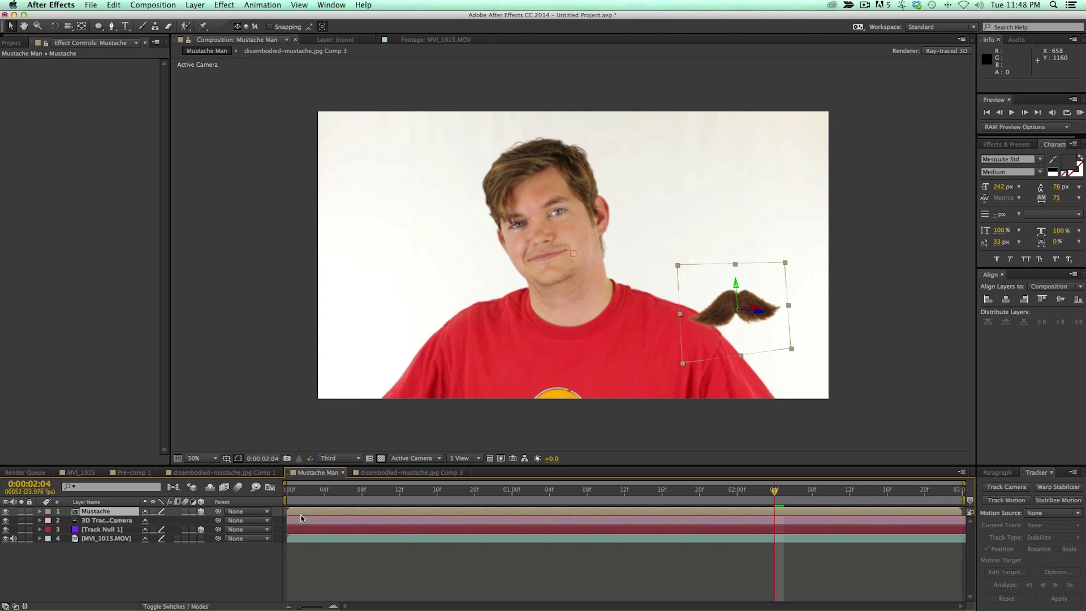
pyautogui.click(114, 530)
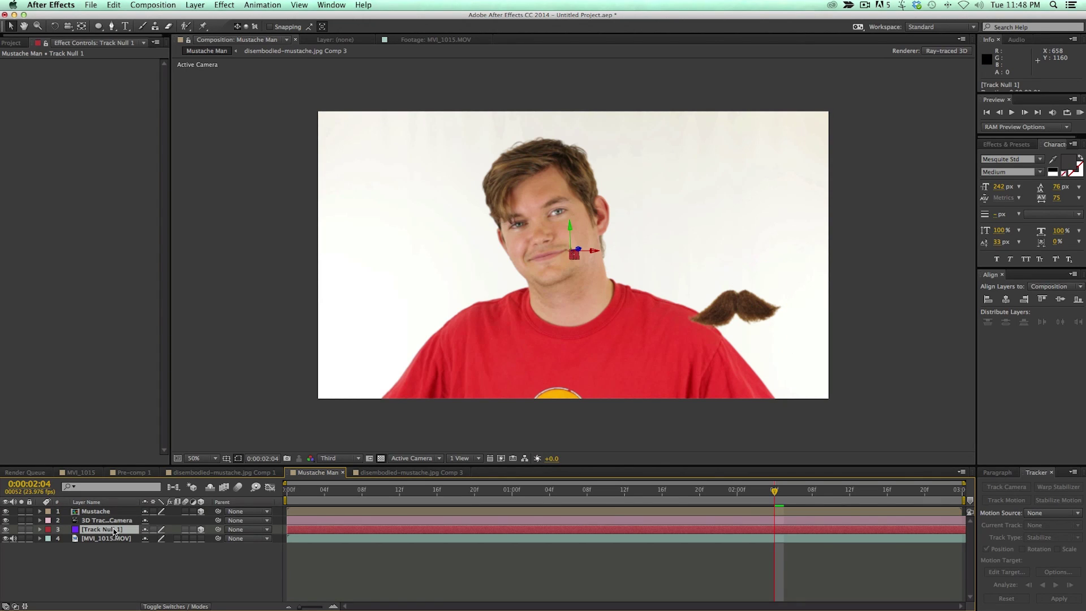
pyautogui.press('p')
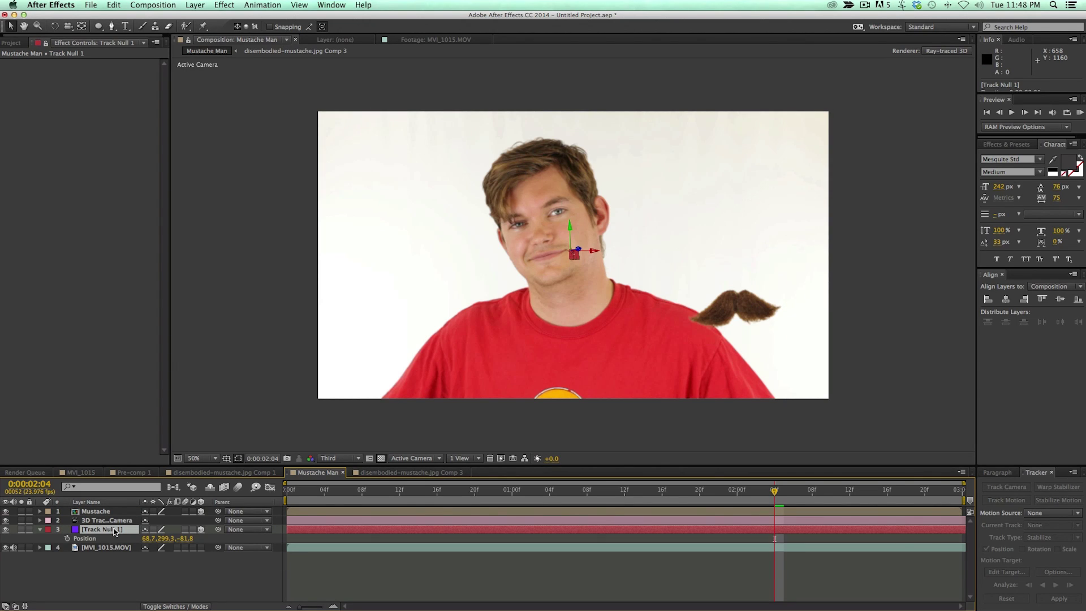
pyautogui.click(95, 538)
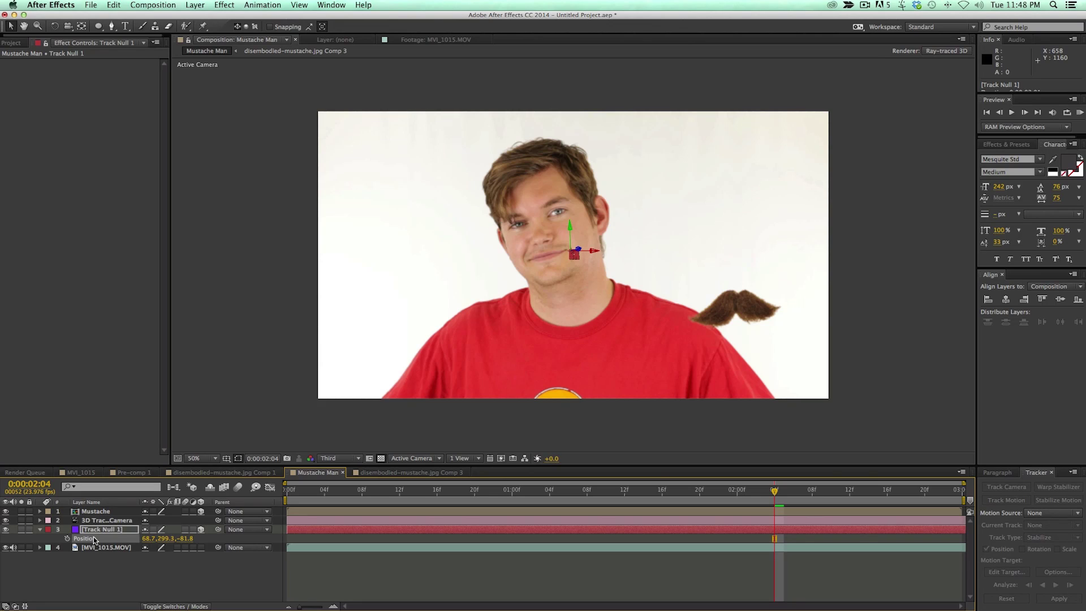
pyautogui.click(111, 511)
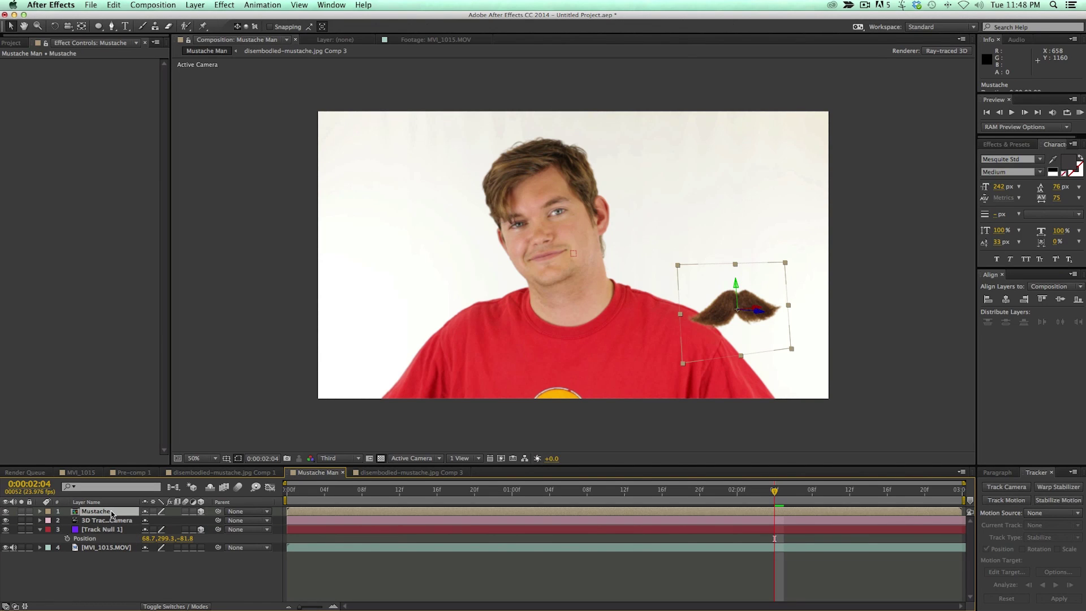
pyautogui.press('p')
pyautogui.click(86, 520)
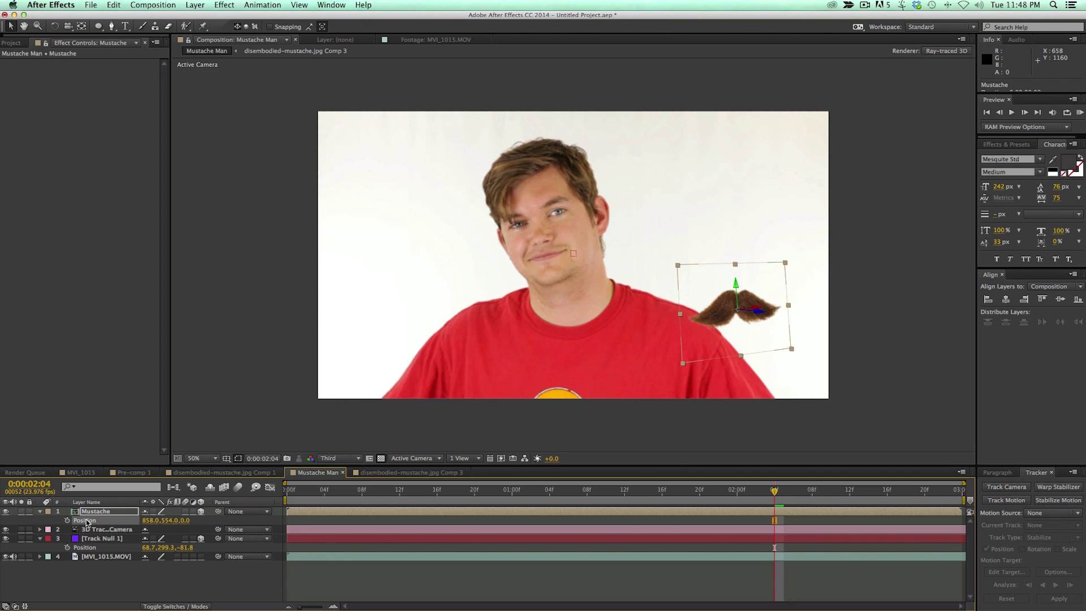
pyautogui.hotkey('ctrl', 'v')
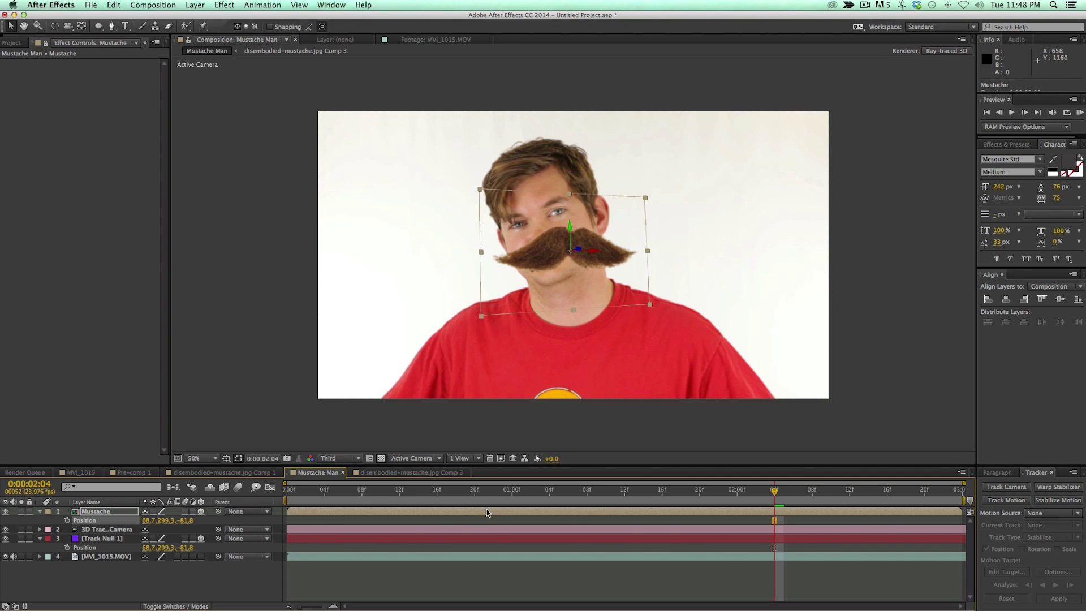
# - Go to 0:00:02:08, fit the composition in the viewer and rotate the mustache to match the man's head angle
pyautogui.moveTo(492, 491); pyautogui.dragTo(953, 490)
pyautogui.press('space')
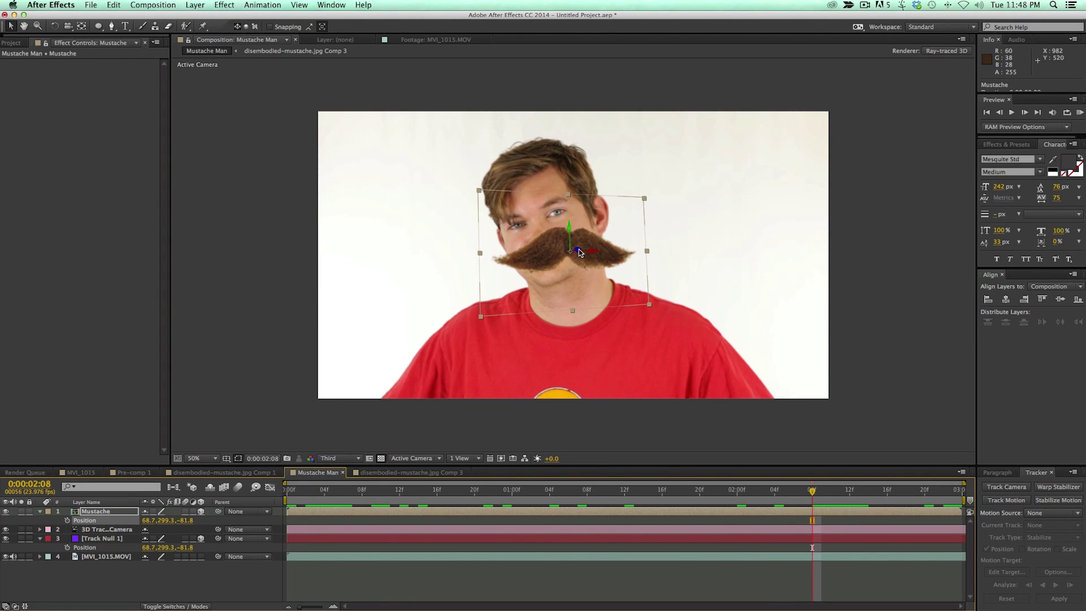
pyautogui.click(204, 458)
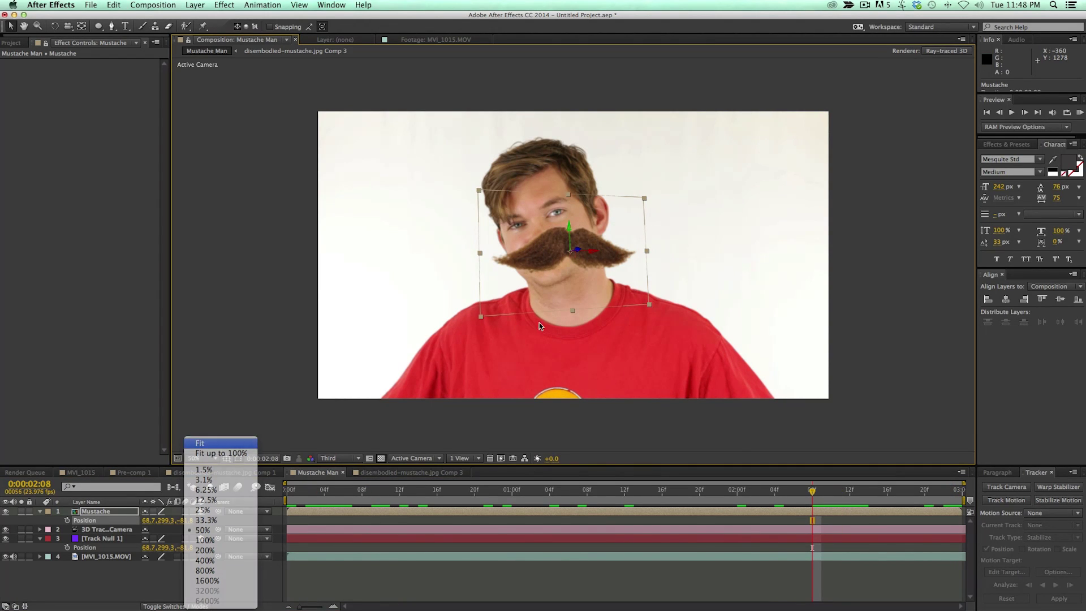
pyautogui.press('Return')
pyautogui.press('w')
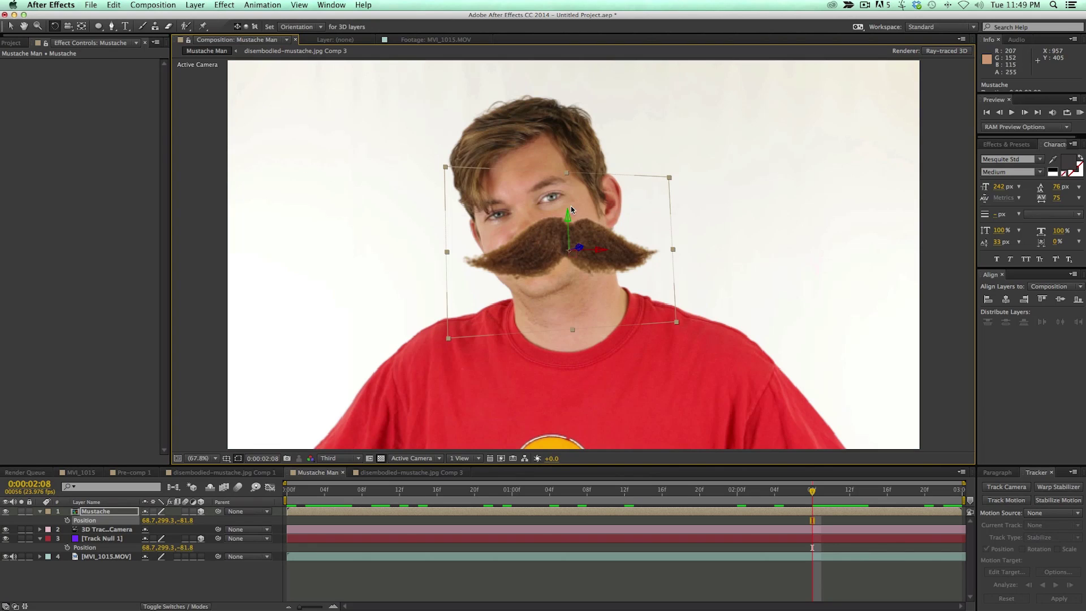
pyautogui.moveTo(565, 216); pyautogui.dragTo(554, 219)
pyautogui.moveTo(553, 222); pyautogui.dragTo(562, 246)
# - Scale the mustache down and move it between the man's nose and mouth
pyautogui.press('v')
pyautogui.moveTo(643, 189); pyautogui.dragTo(607, 219)
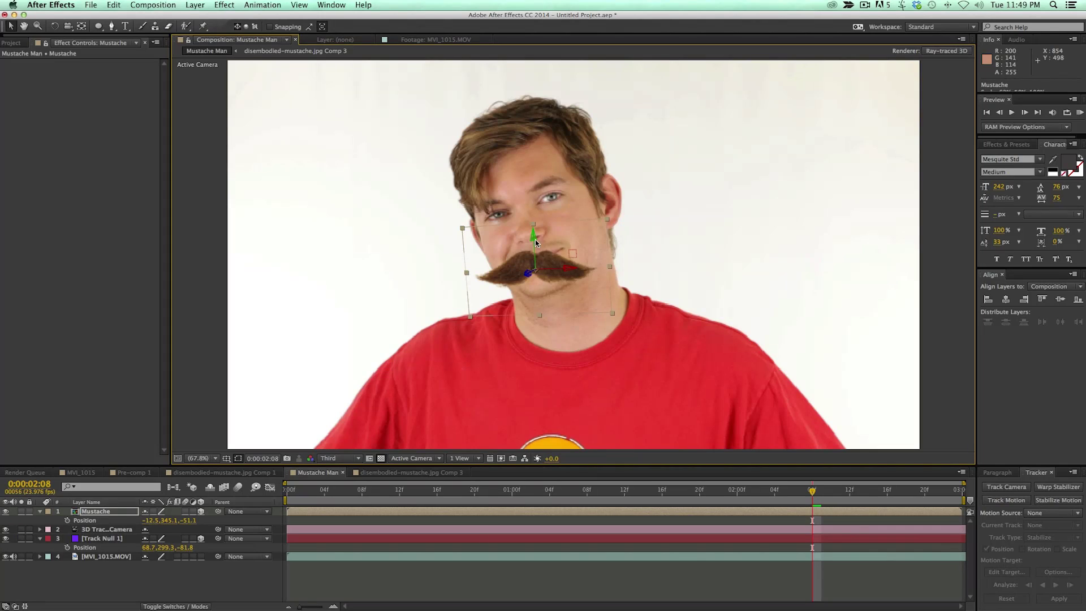
pyautogui.moveTo(536, 276); pyautogui.dragTo(466, 242)
pyautogui.press('w')
pyautogui.press('v')
# - At the first frame, nudge the mustache to position -11.0, 318.0, -50.7 and play back the shot to check the track
pyautogui.click(362, 490)
pyautogui.press('Home')
pyautogui.press('w')
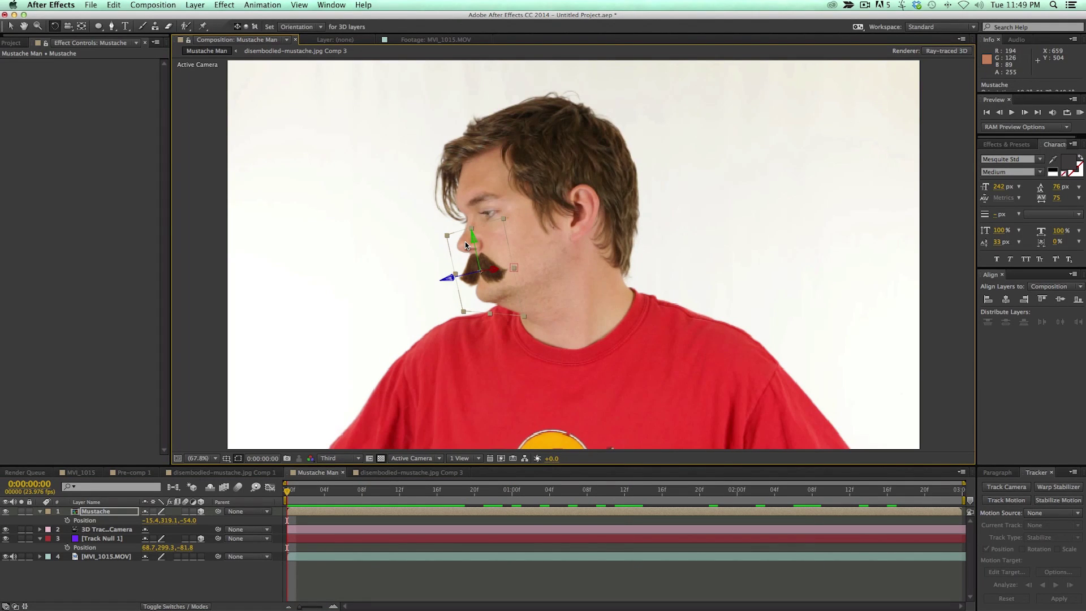
pyautogui.press('v')
pyautogui.press('space')
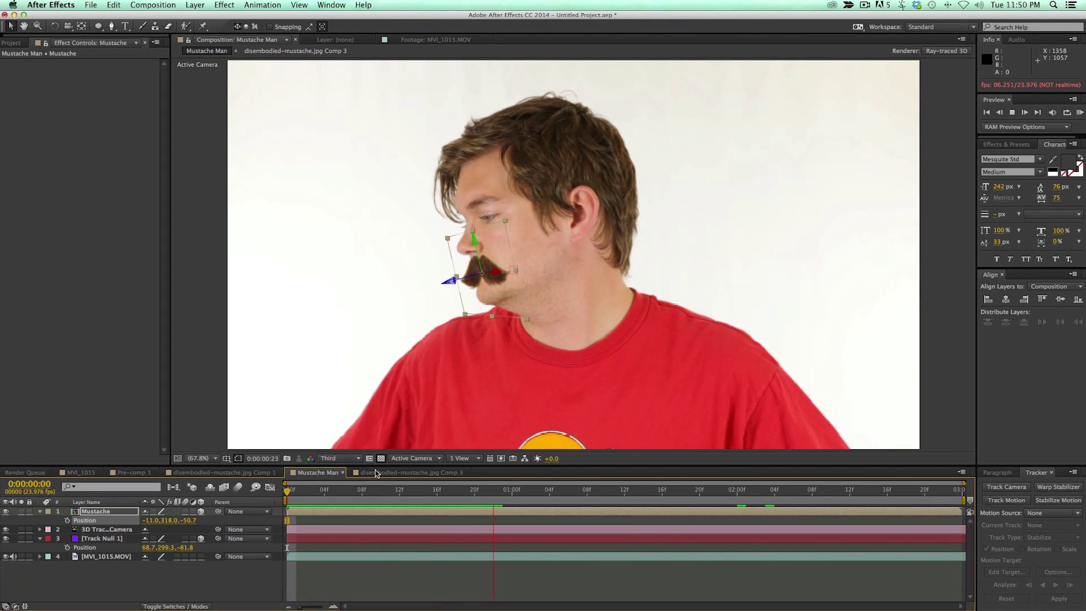
pyautogui.press('space')
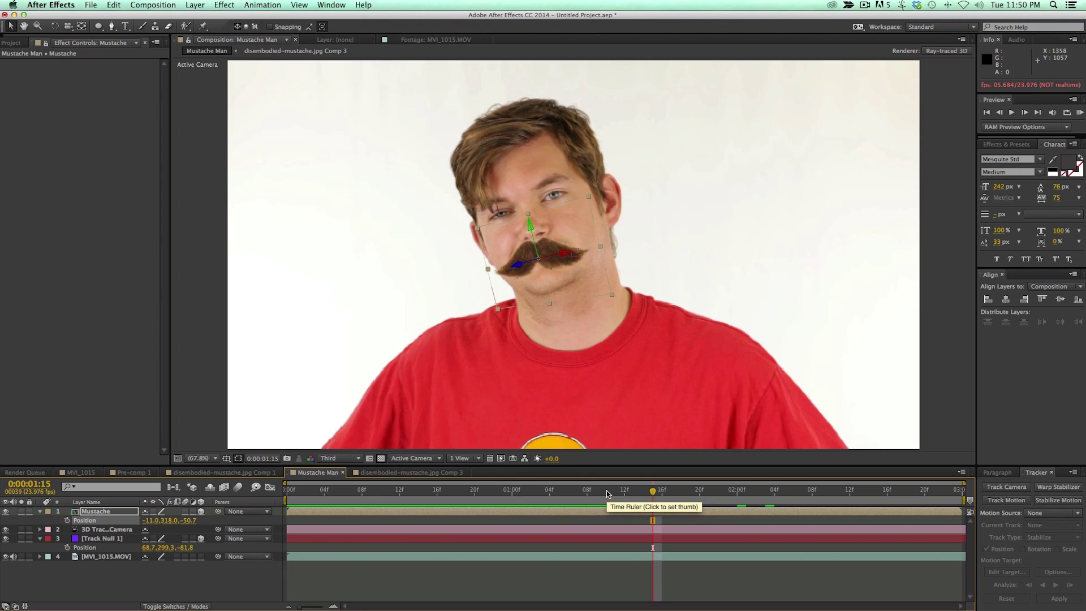
pyautogui.moveTo(596, 491); pyautogui.dragTo(269, 487)
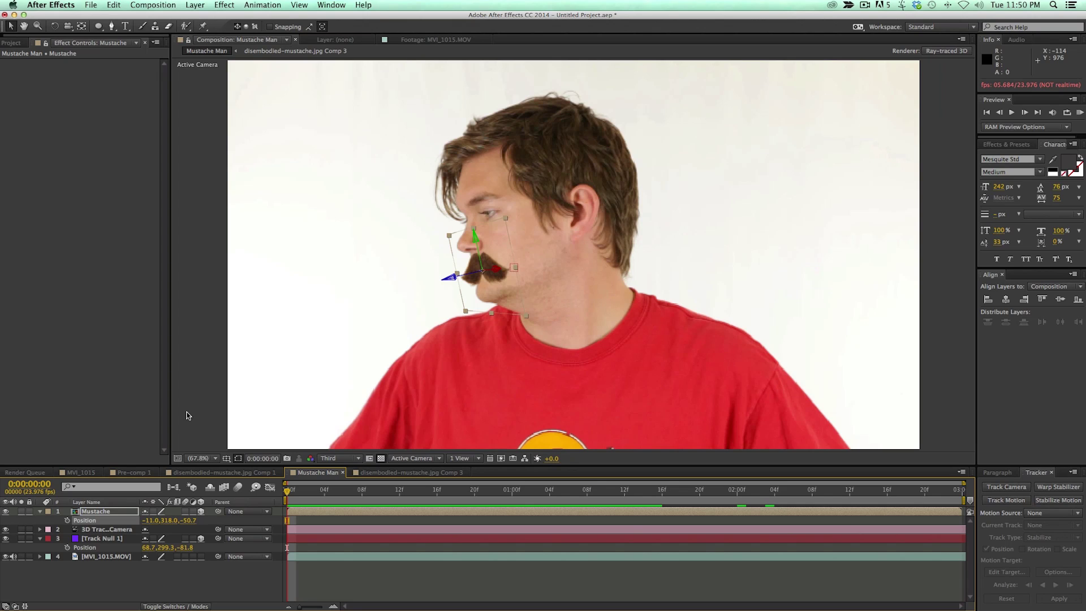
# - Expand the Mustache layer's properties and choose the Ray-traced 3D renderer in Mustache Man's advanced composition settings
pyautogui.click(295, 513)
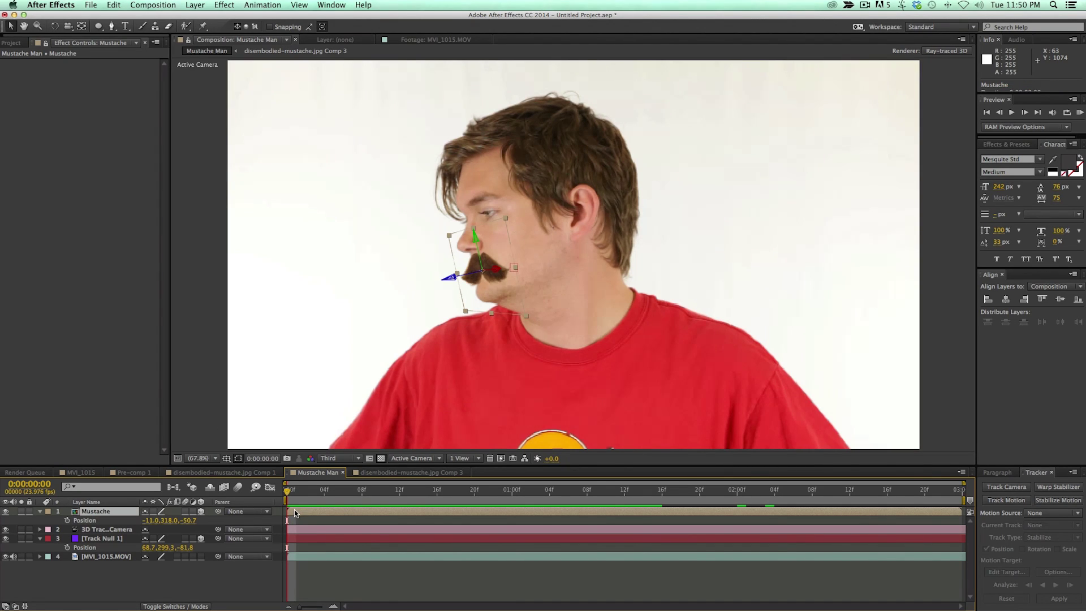
pyautogui.click(40, 512)
pyautogui.click(40, 512)
pyautogui.click(49, 520)
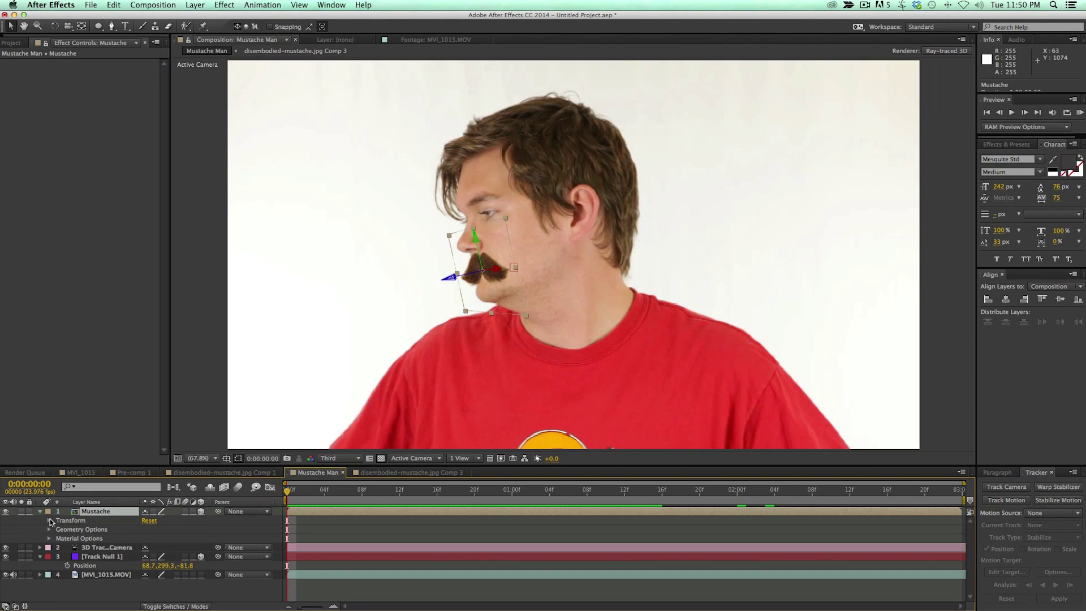
pyautogui.rightClick(182, 352)
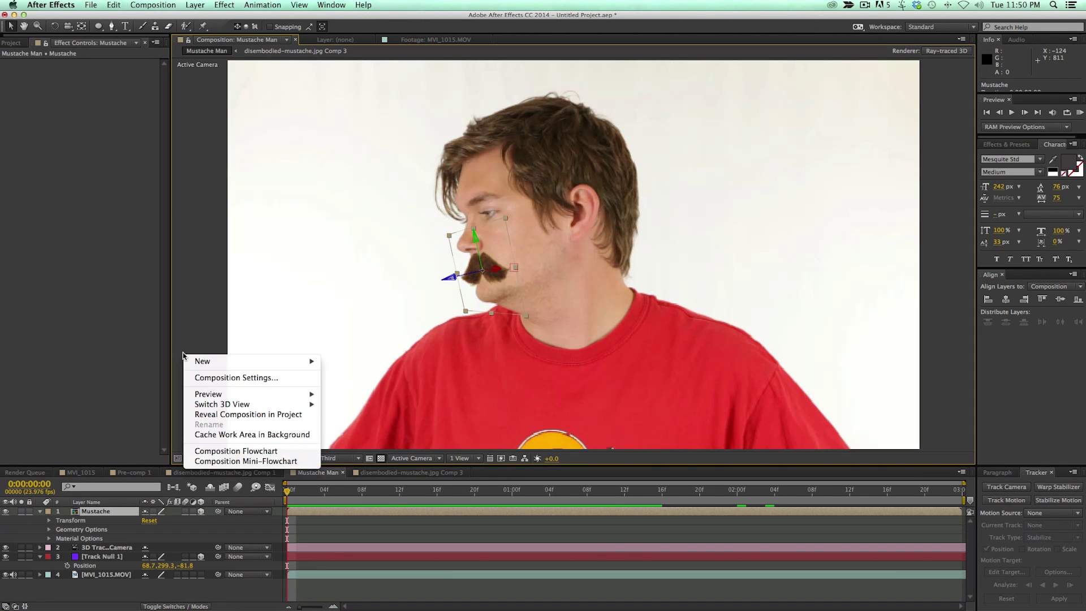
pyautogui.click(222, 378)
pyautogui.click(76, 218)
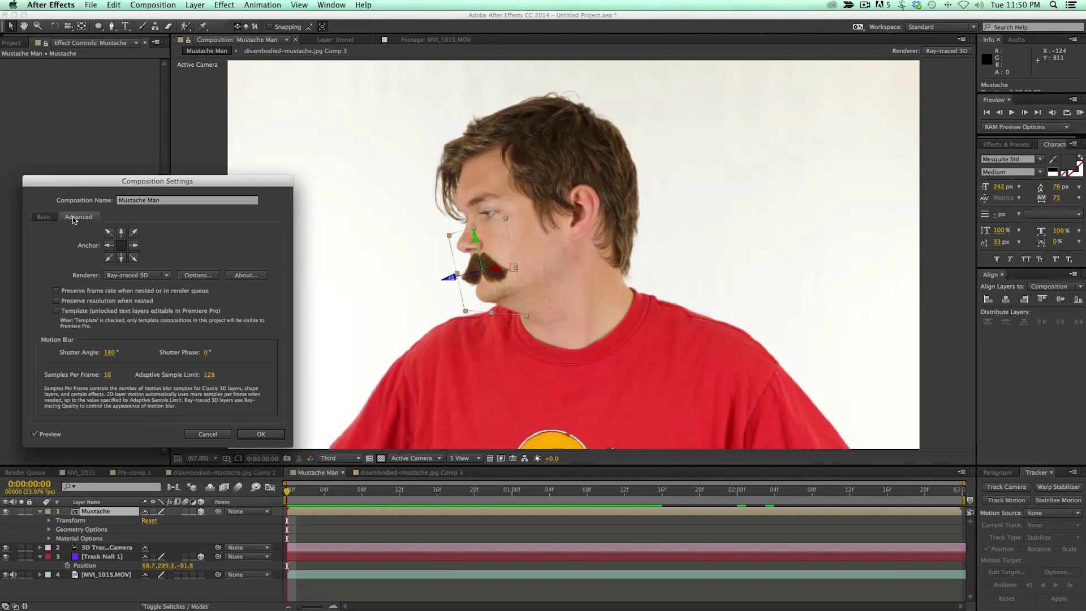
pyautogui.click(164, 276)
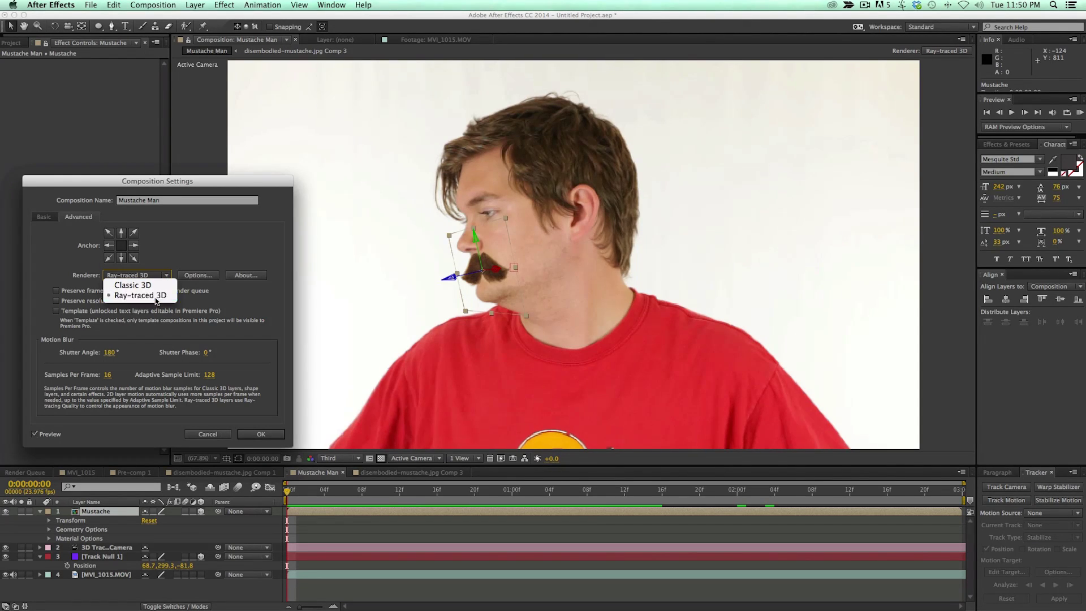
pyautogui.click(156, 295)
pyautogui.click(265, 435)
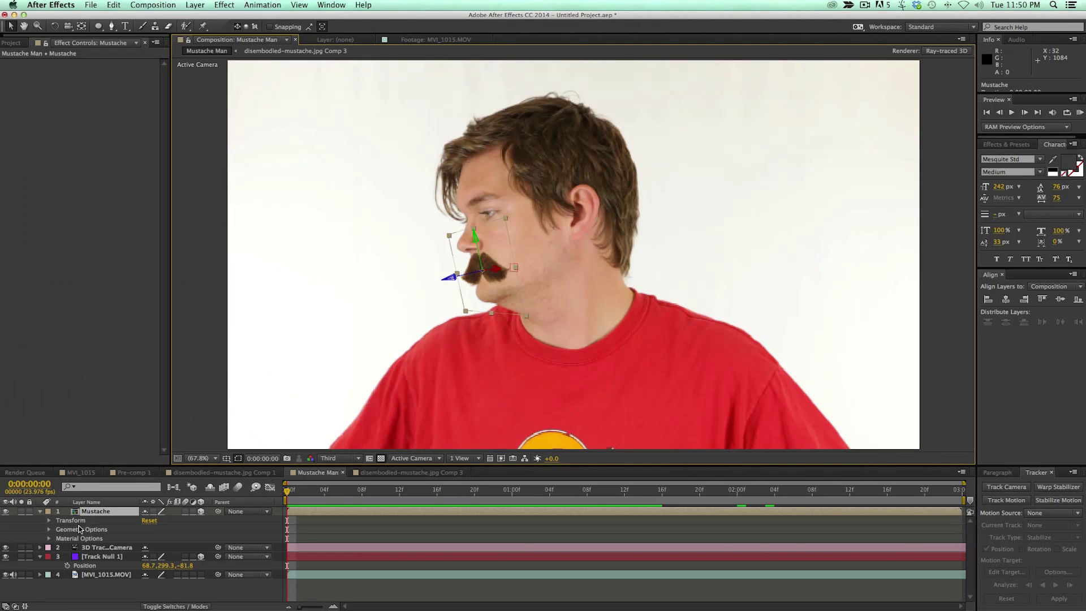
# - Set the Mustache layer's Curvature to -42% in its Geometry Options and push it back in depth against the face
pyautogui.click(49, 530)
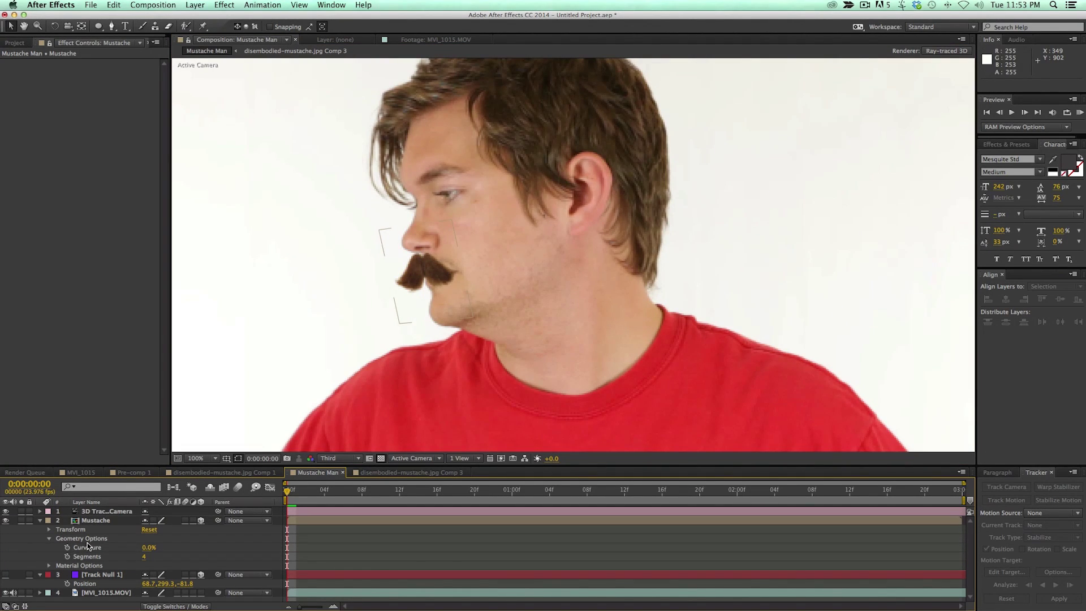
pyautogui.moveTo(147, 549); pyautogui.dragTo(72, 557)
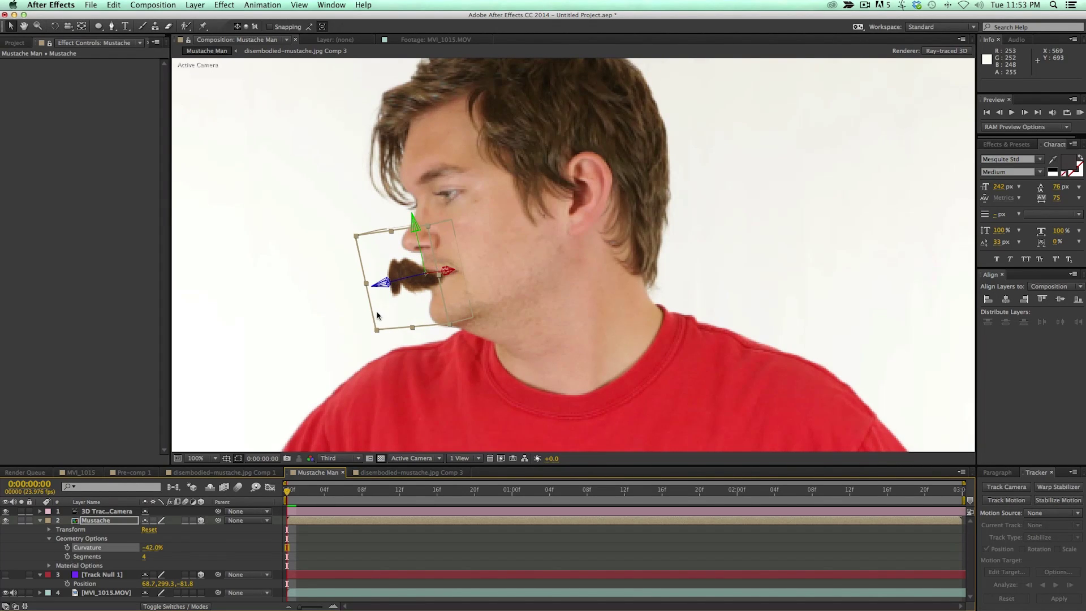
pyautogui.click(386, 284)
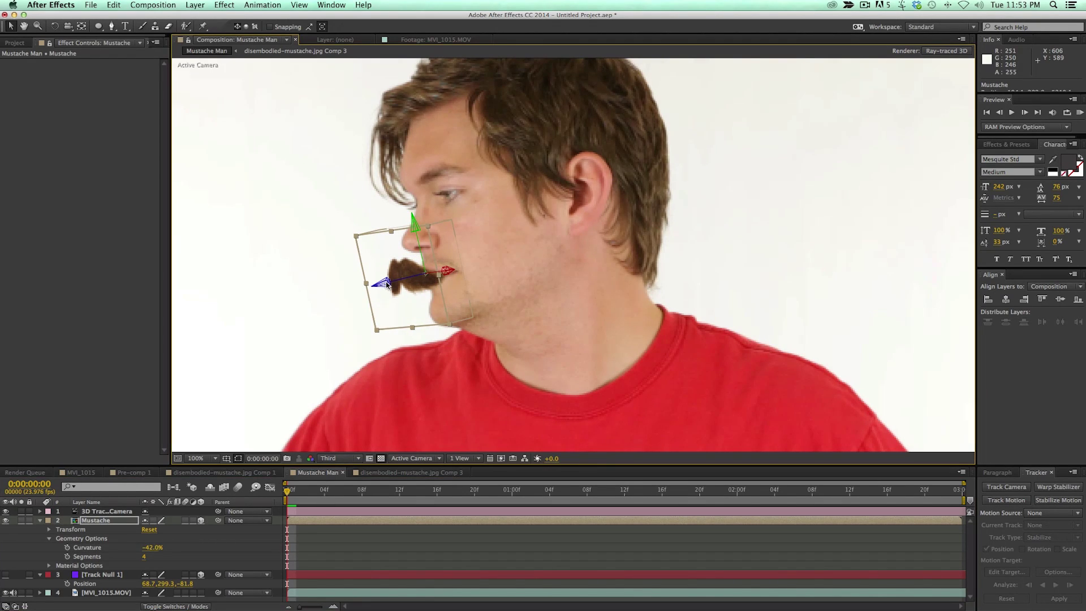
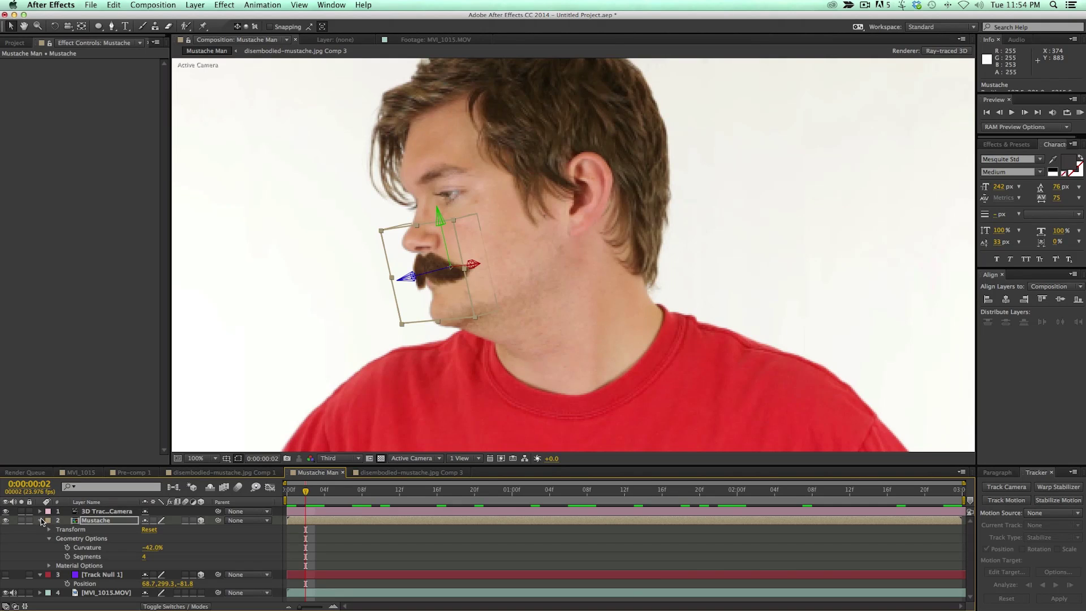
# - Collapse and duplicate the Mustache layer, and apply the Simple Choker effect to the copy
pyautogui.click(361, 540)
pyautogui.click(347, 521)
pyautogui.click(40, 521)
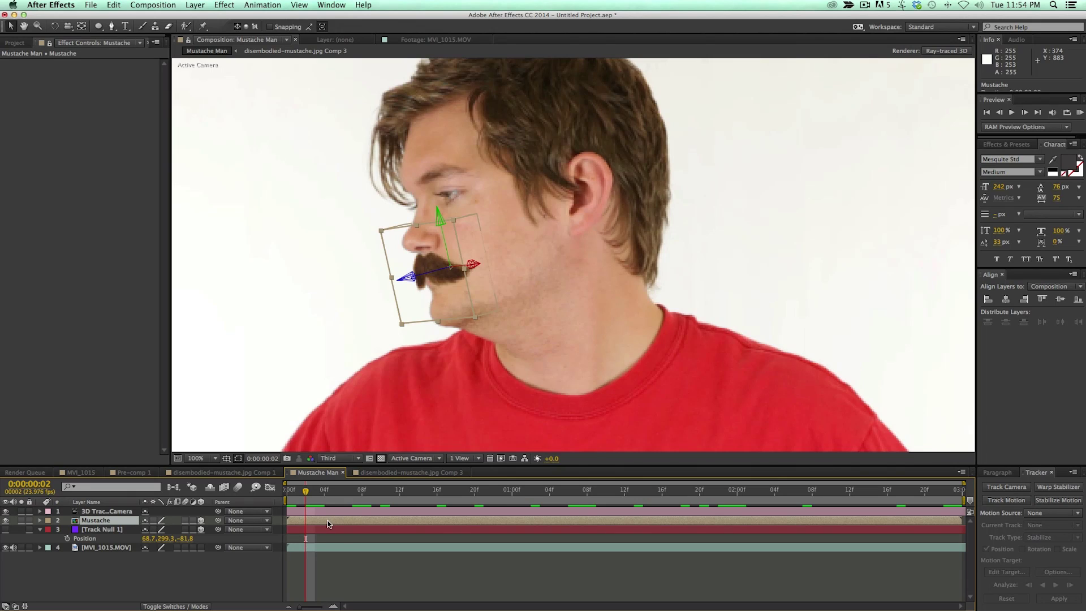
pyautogui.press('super+d')
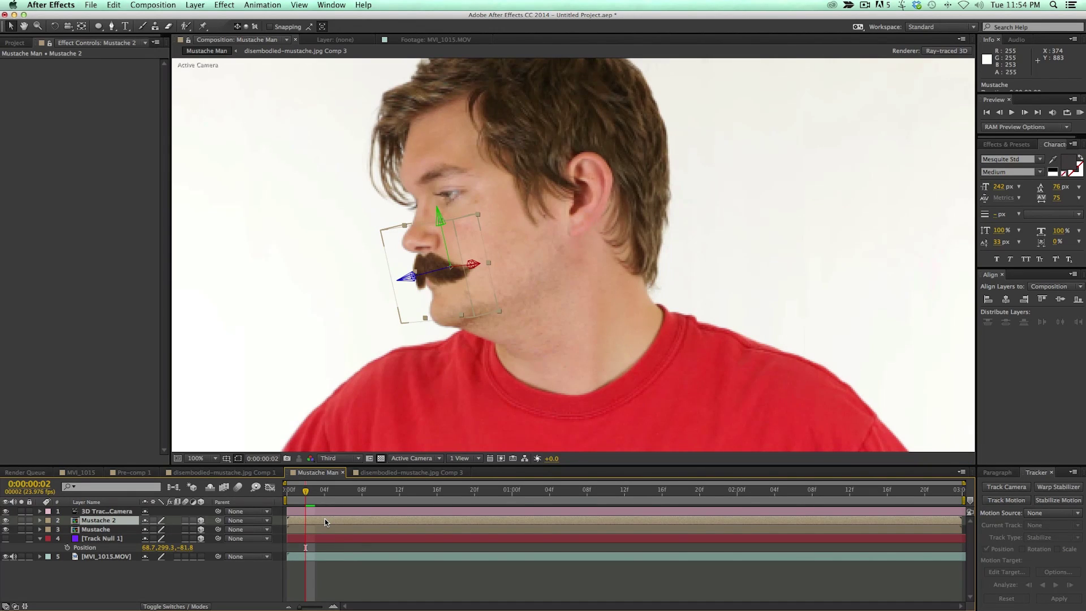
pyautogui.click(224, 4)
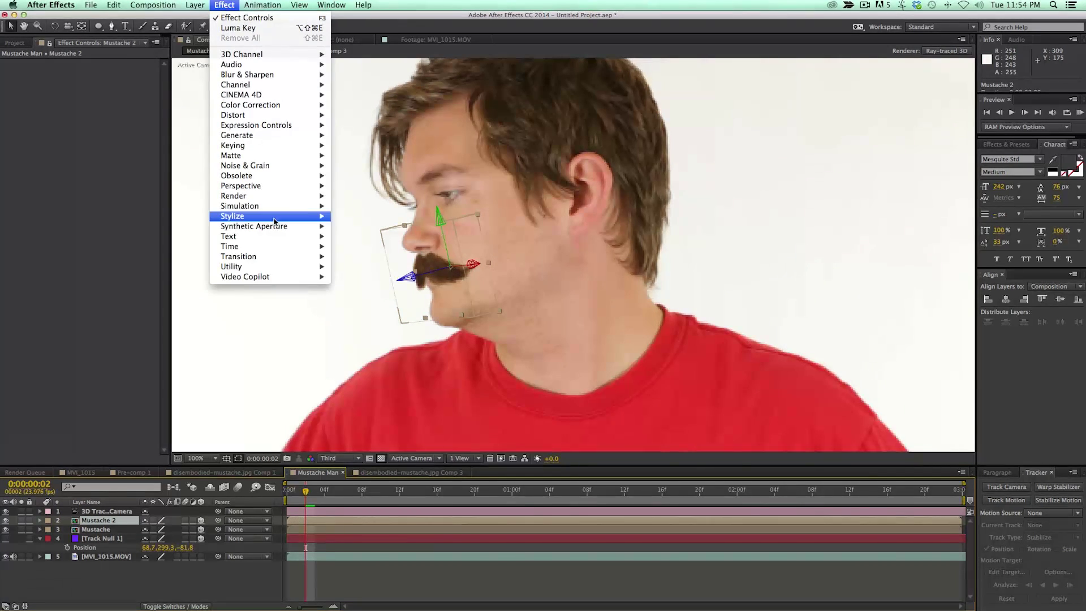
pyautogui.moveTo(264, 156)
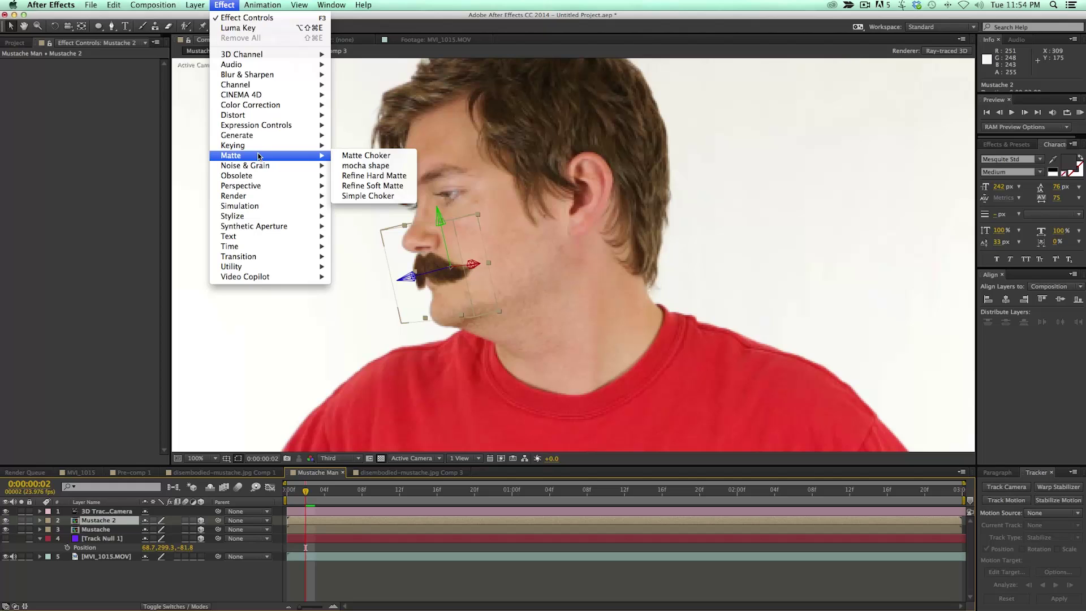
pyautogui.click(372, 196)
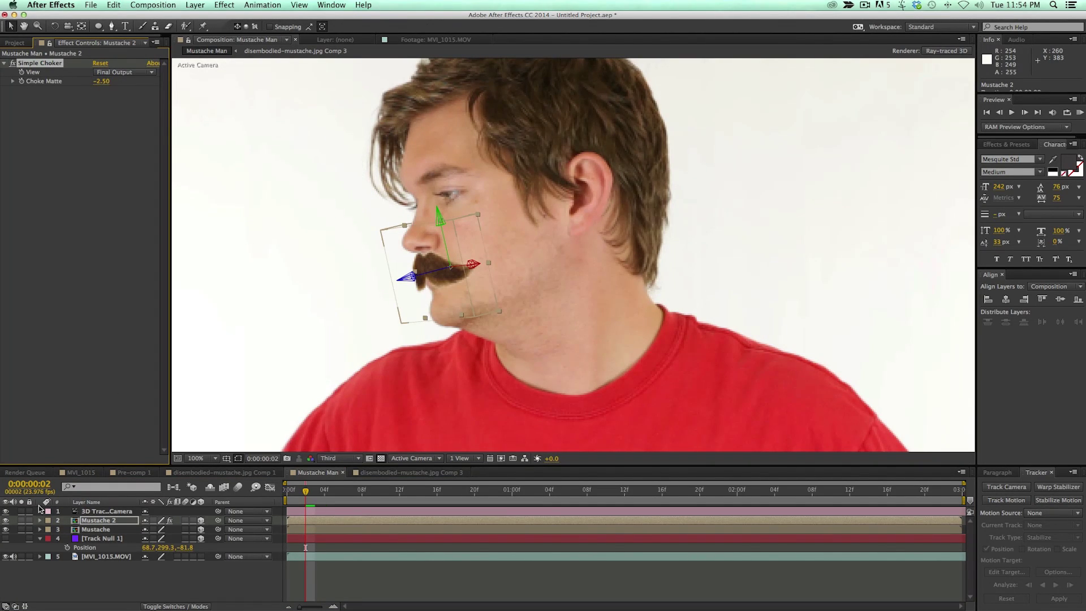
# - Set the Choke Matte of Mustache 2 to 22.60 while viewing the layer in isolation, then show all layers again
pyautogui.click(21, 519)
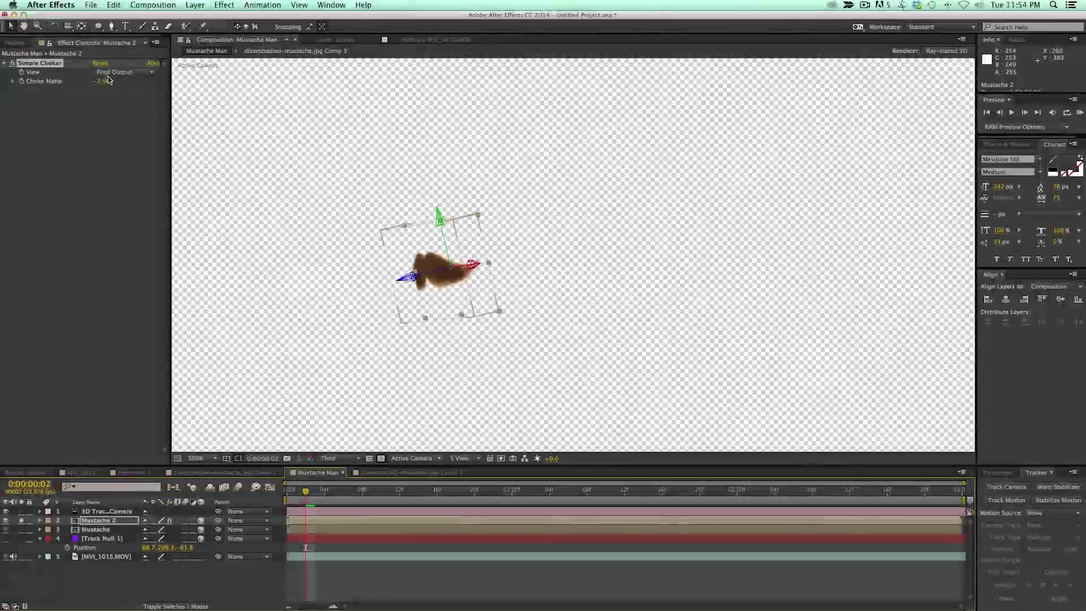
pyautogui.moveTo(102, 82); pyautogui.dragTo(223, 89)
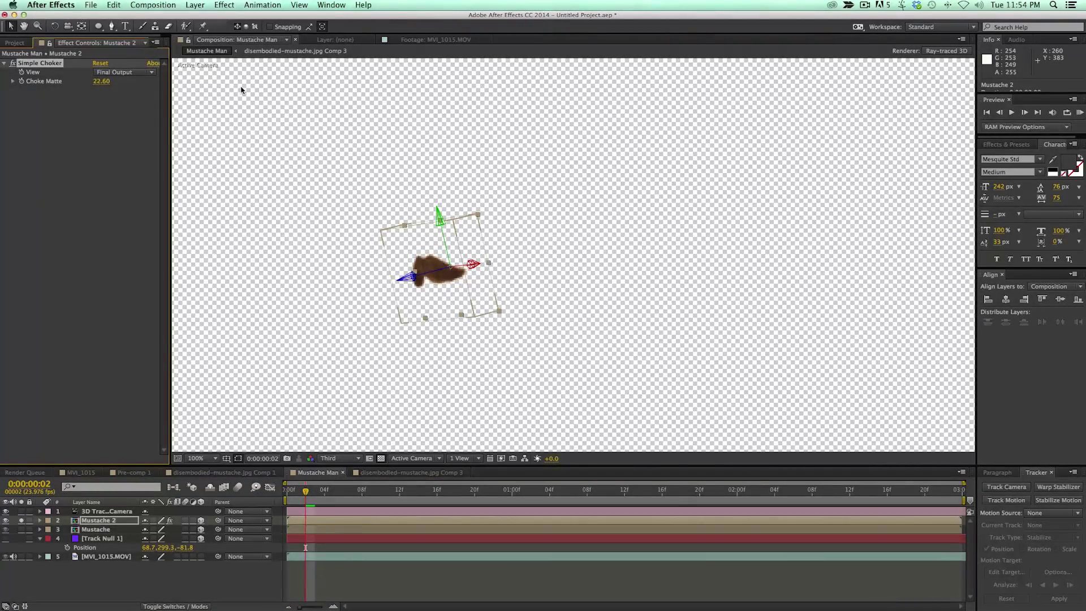
pyautogui.click(21, 520)
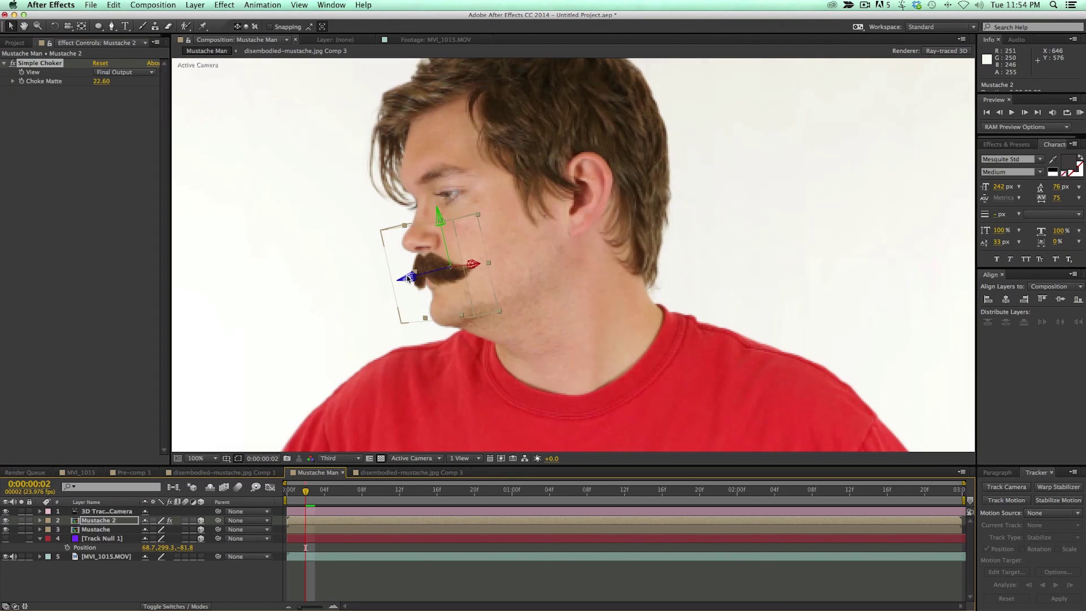
# - Nudge Mustache 2 slightly forward along its depth axis, duplicate it once and return to the first frame
pyautogui.moveTo(408, 279); pyautogui.dragTo(405, 279)
pyautogui.press('super+d')
pyautogui.press('Delete')
pyautogui.press('super+d')
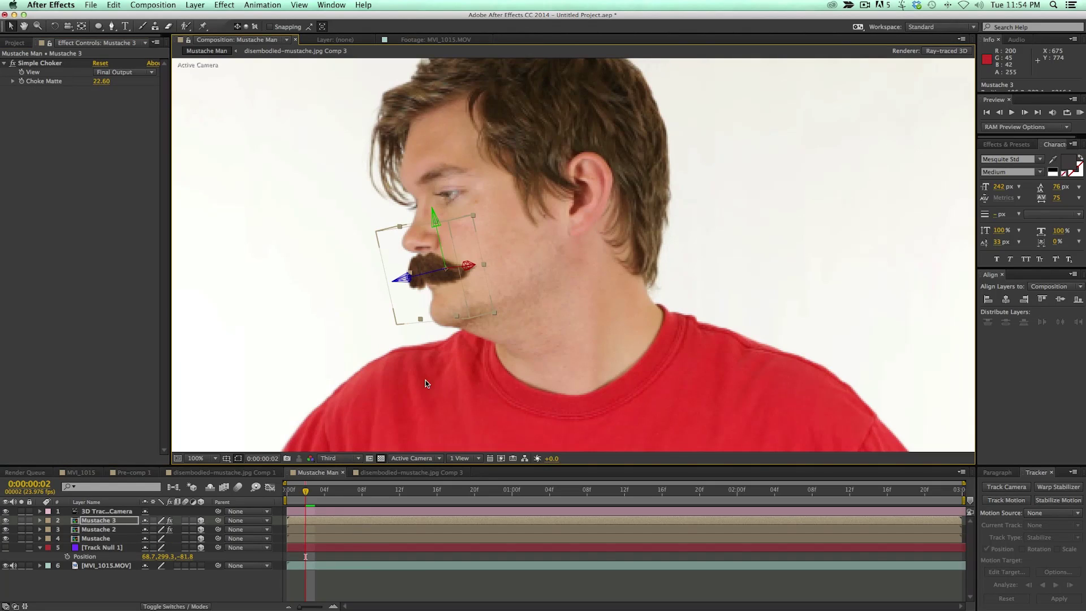
pyautogui.press('Home')
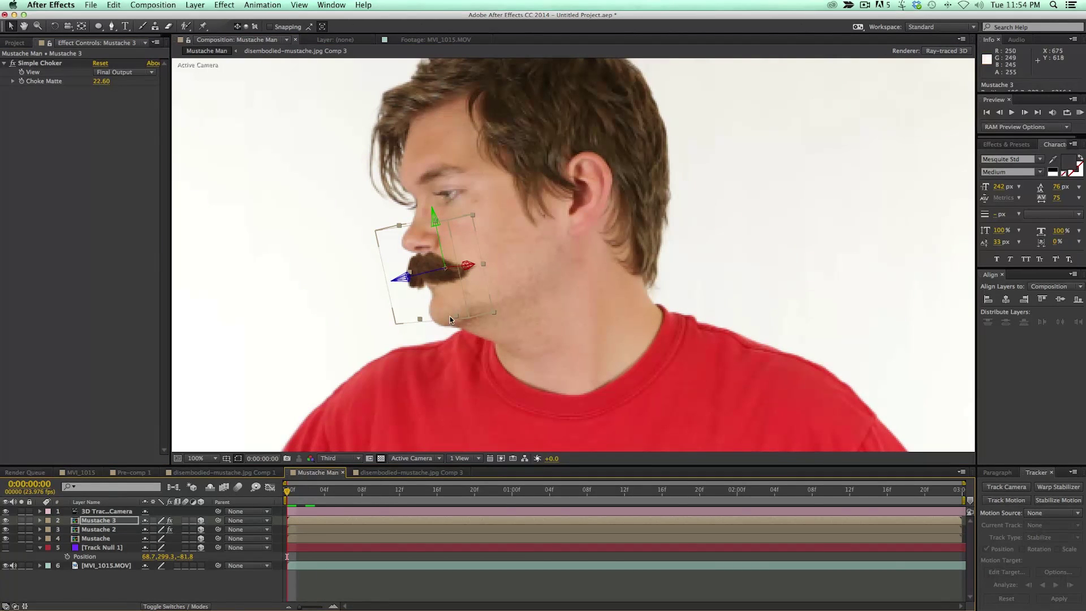
# - Duplicate the Mustache 3 layer and shift the copy slightly forward along its depth axis
pyautogui.press('super+d')
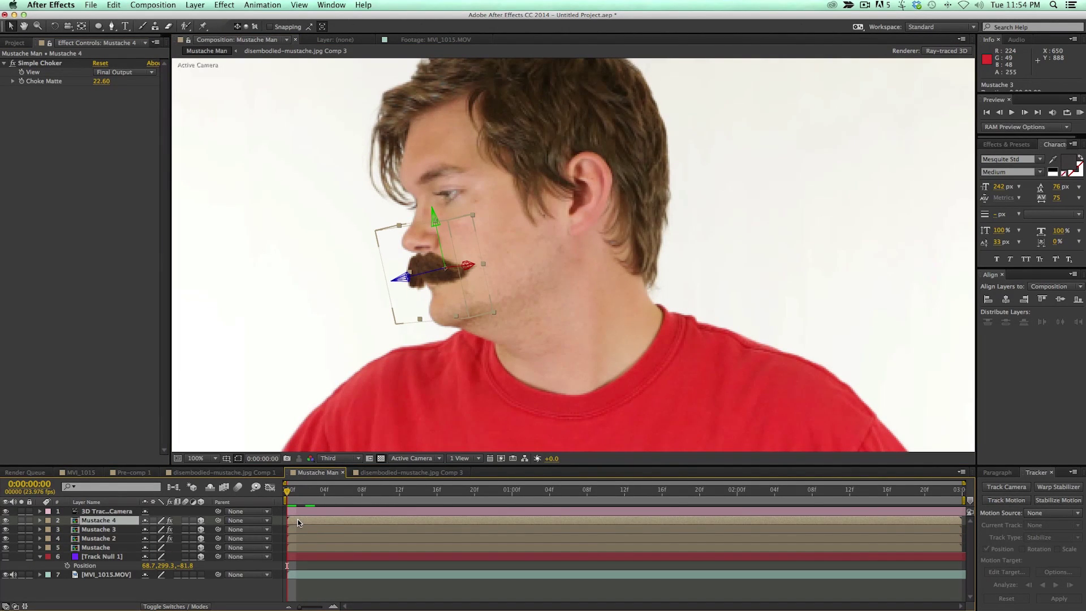
pyautogui.moveTo(404, 283); pyautogui.dragTo(403, 283)
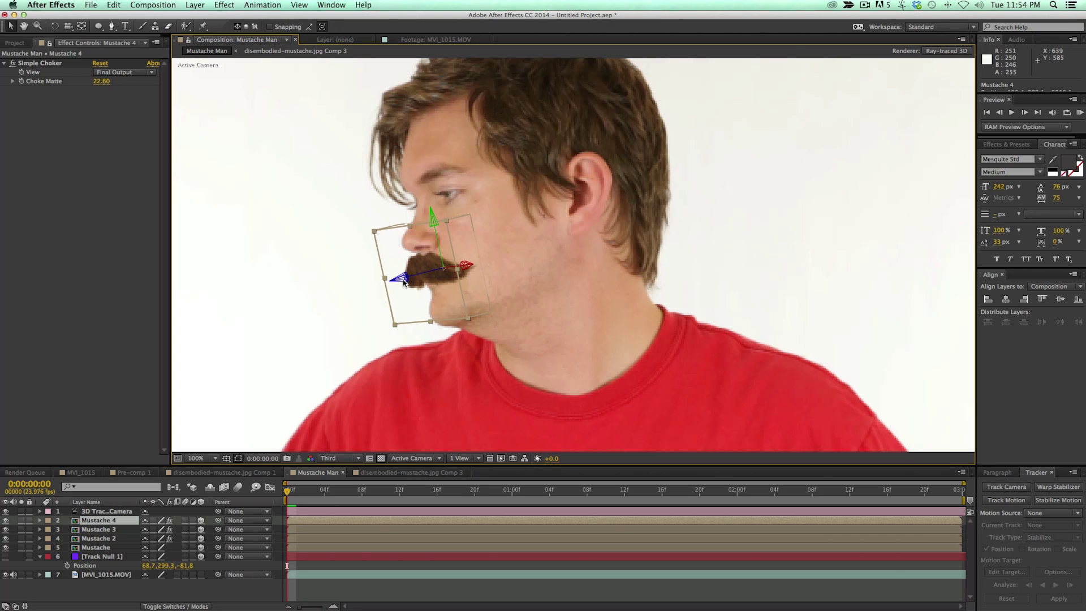
pyautogui.press('super+z')
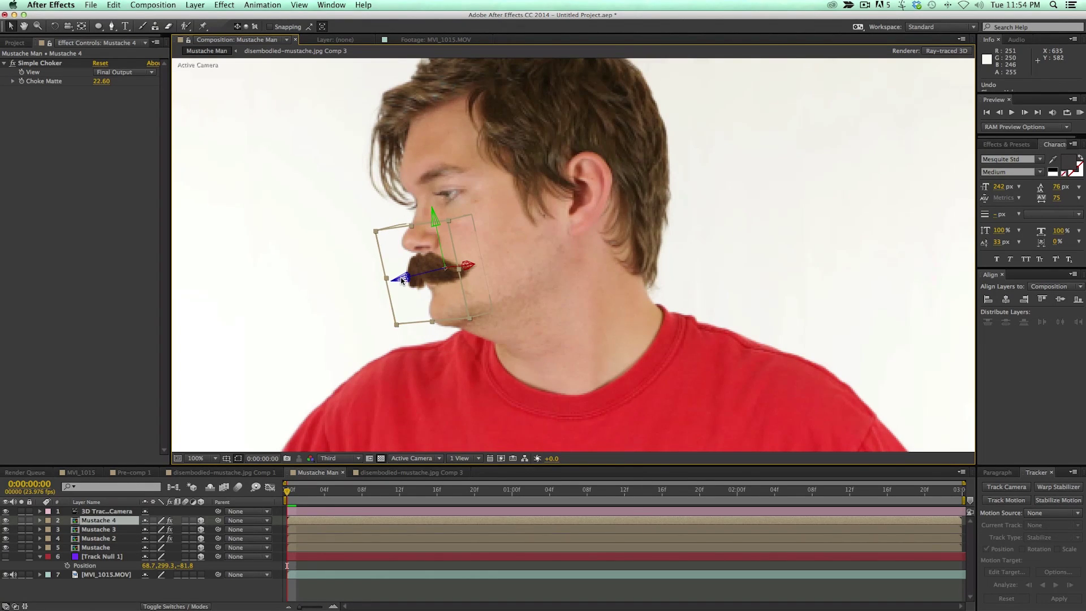
pyautogui.moveTo(400, 279); pyautogui.dragTo(395, 280)
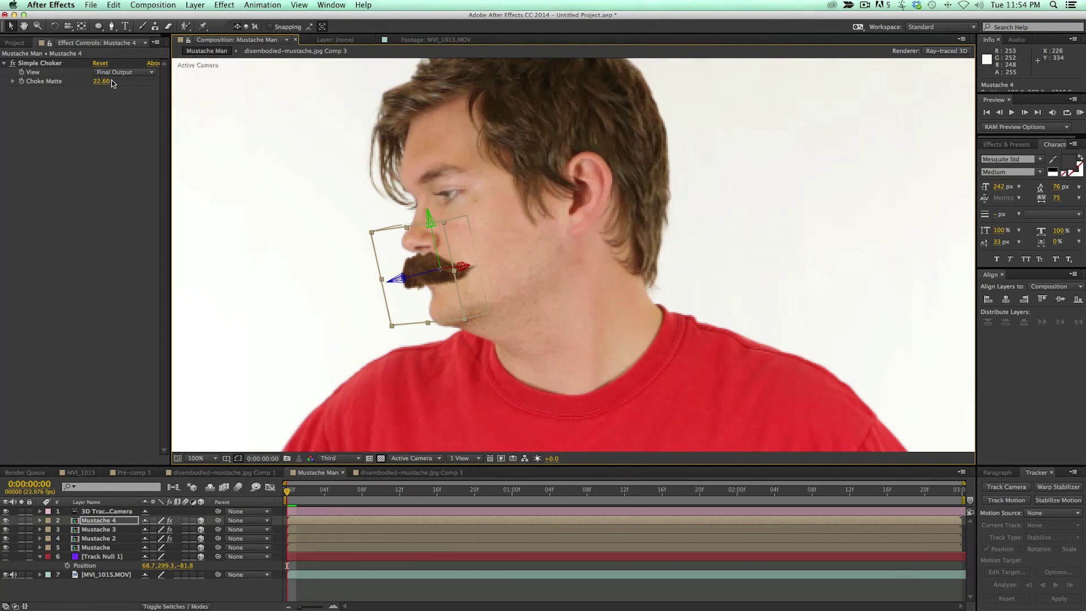
# - Set the Choke Matte of Mustache 4 to 31.10 and check the layer briefly in isolation
pyautogui.moveTo(102, 82); pyautogui.dragTo(121, 79)
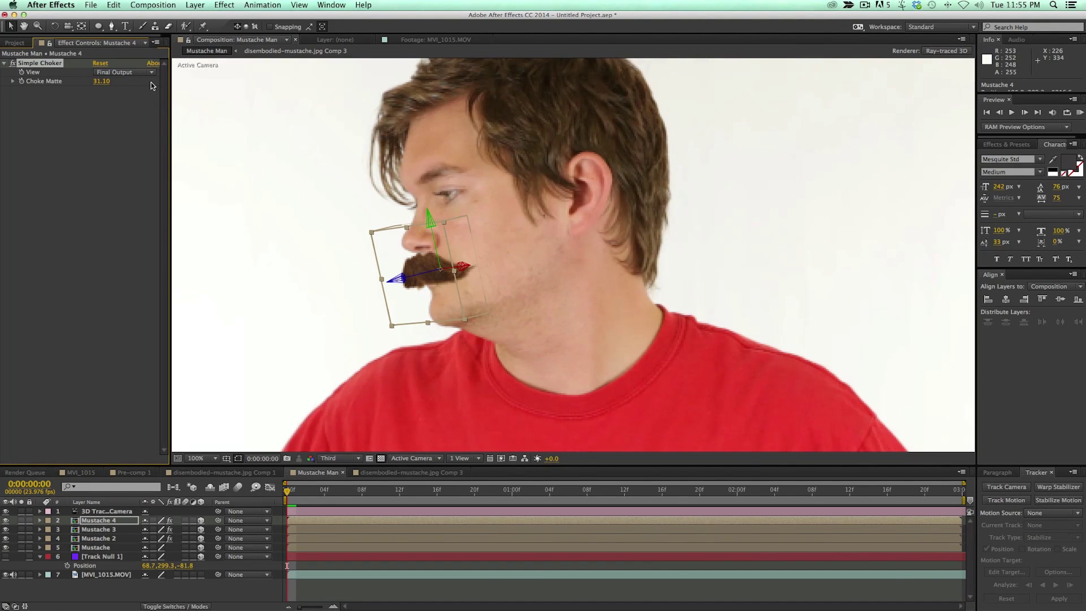
pyautogui.click(23, 517)
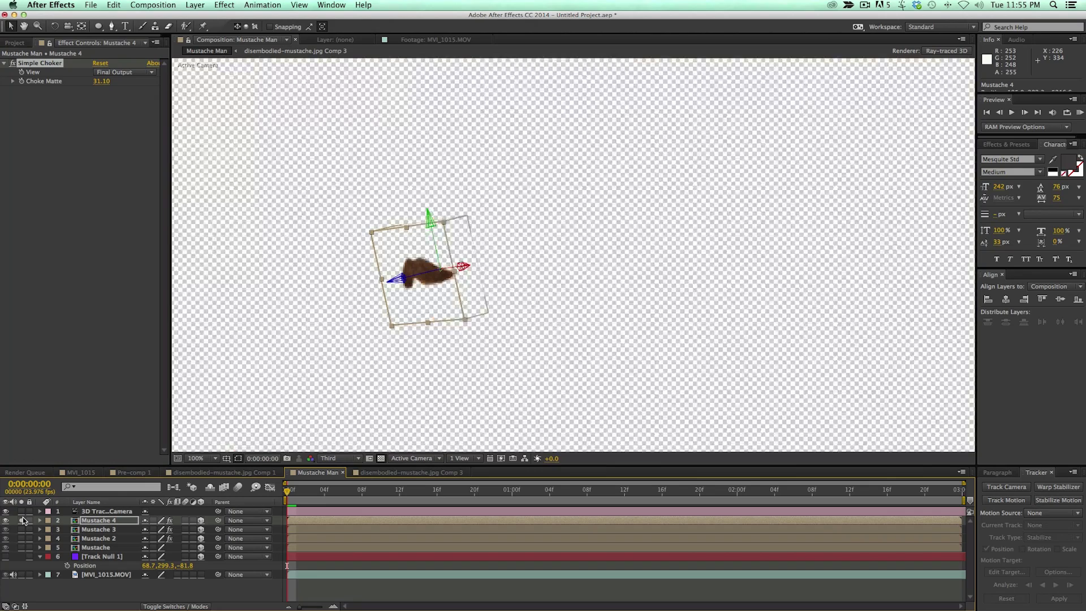
pyautogui.click(23, 517)
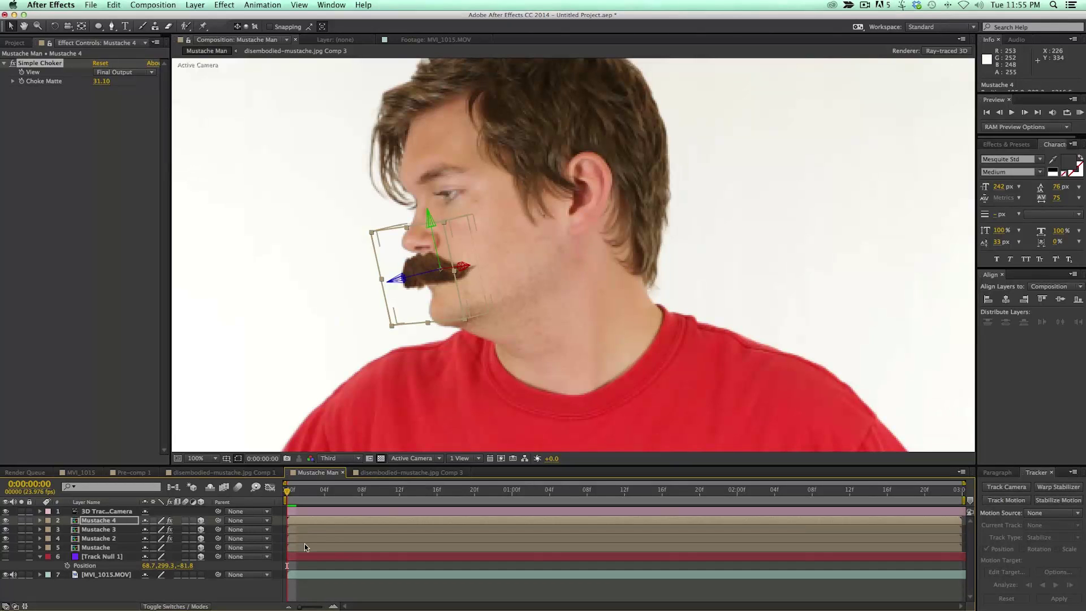
# - Preview the animation, then compare the first frame with the three choked mustache copies shown and hidden
pyautogui.press('space')
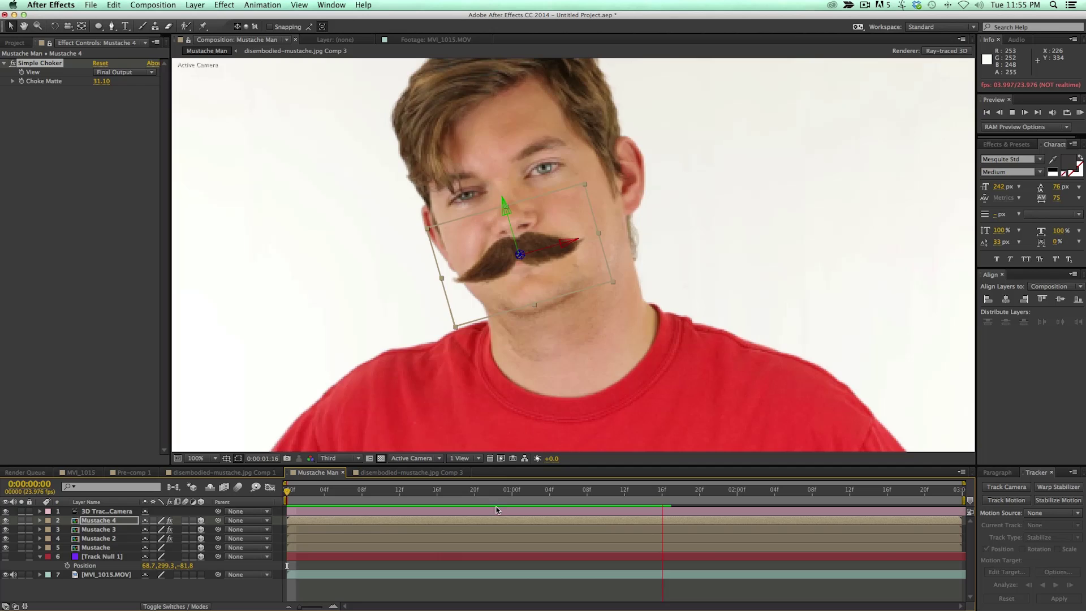
pyautogui.press('space')
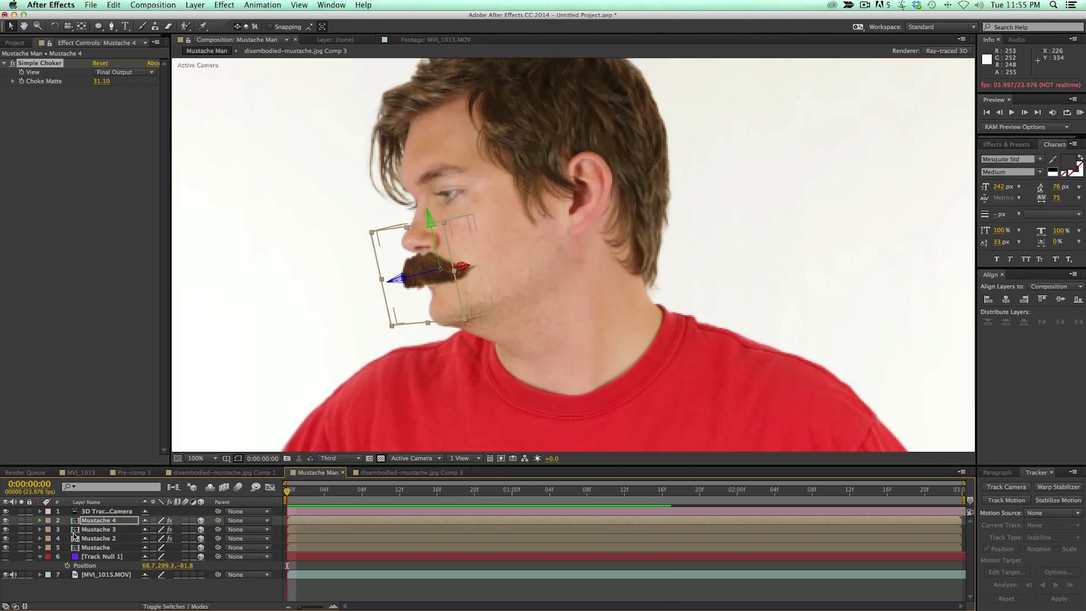
pyautogui.click(93, 537)
pyautogui.keyDown('shift'); pyautogui.click(94, 520); pyautogui.keyUp('shift')
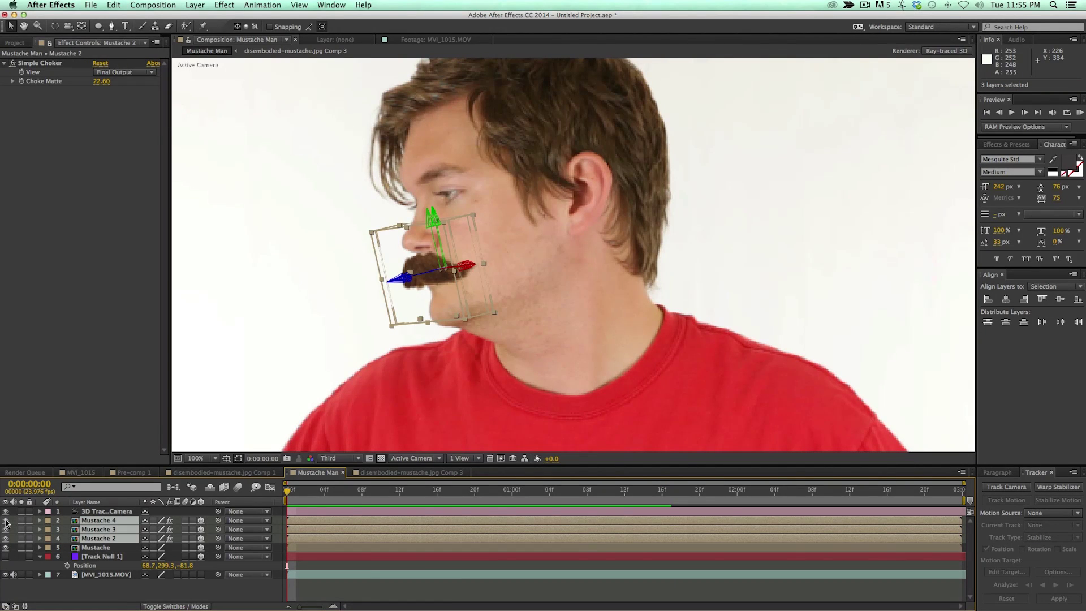
pyautogui.click(6, 520)
pyautogui.click(6, 520)
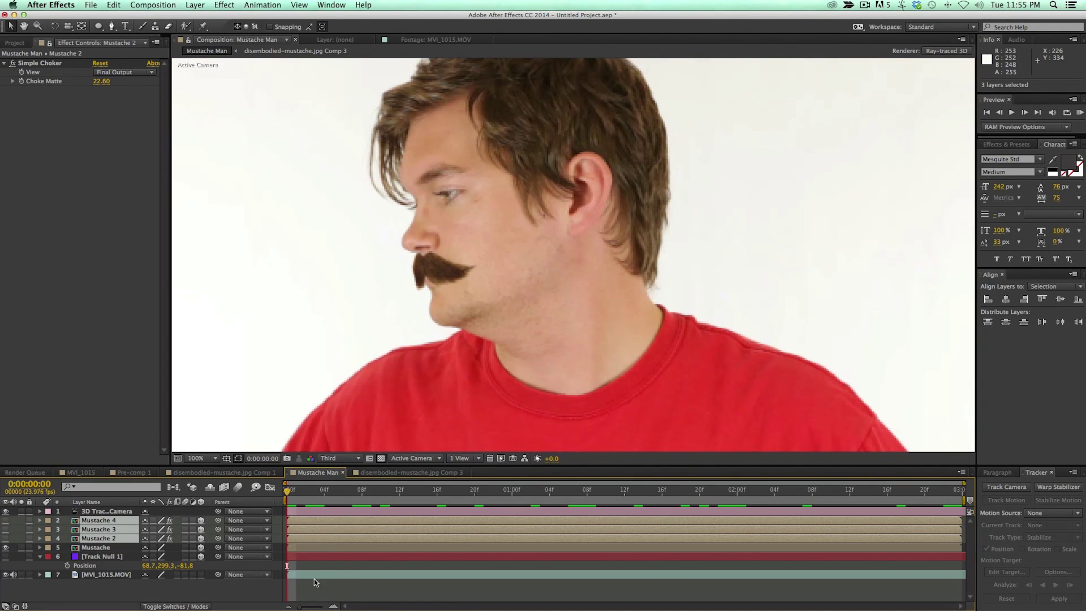
# - Show Mustache 2 and Mustache 3 again, nudge Mustache 2 slightly in depth, and delete the Mustache 4 layer
pyautogui.click(104, 539)
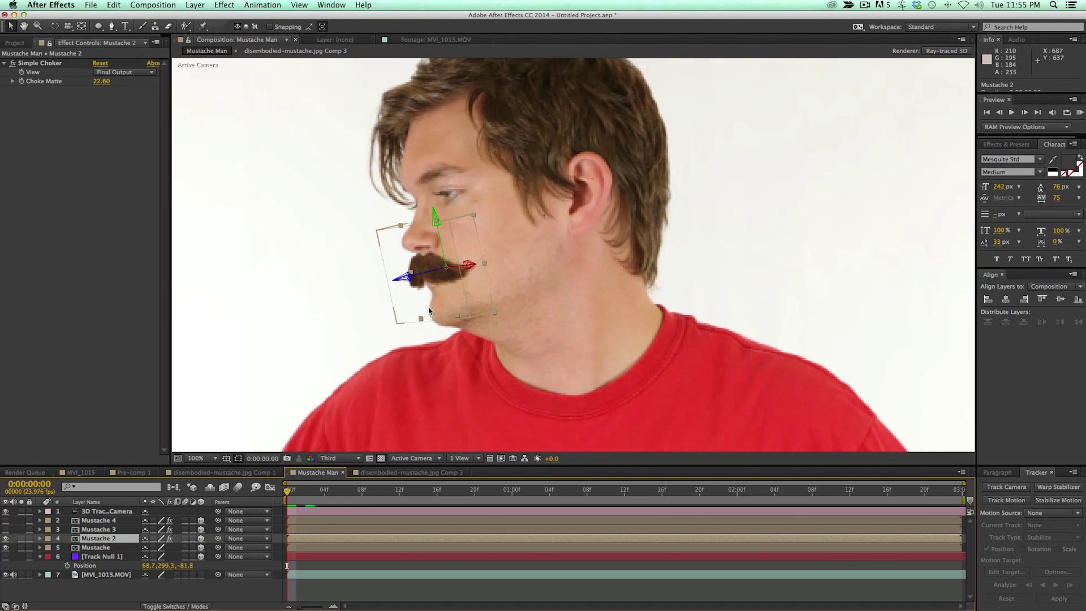
pyautogui.click(7, 520)
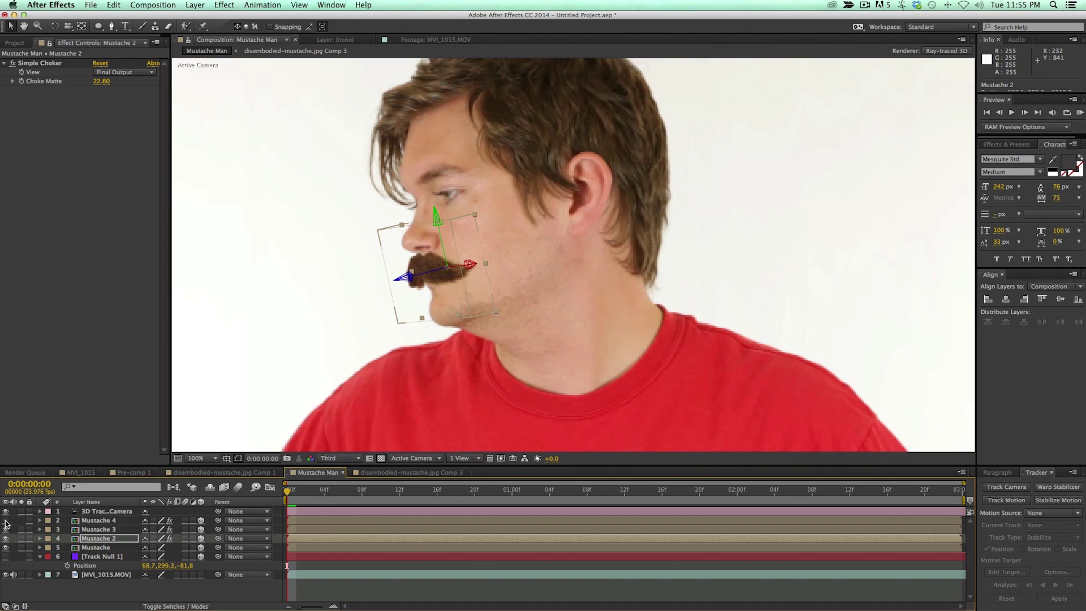
pyautogui.click(95, 521)
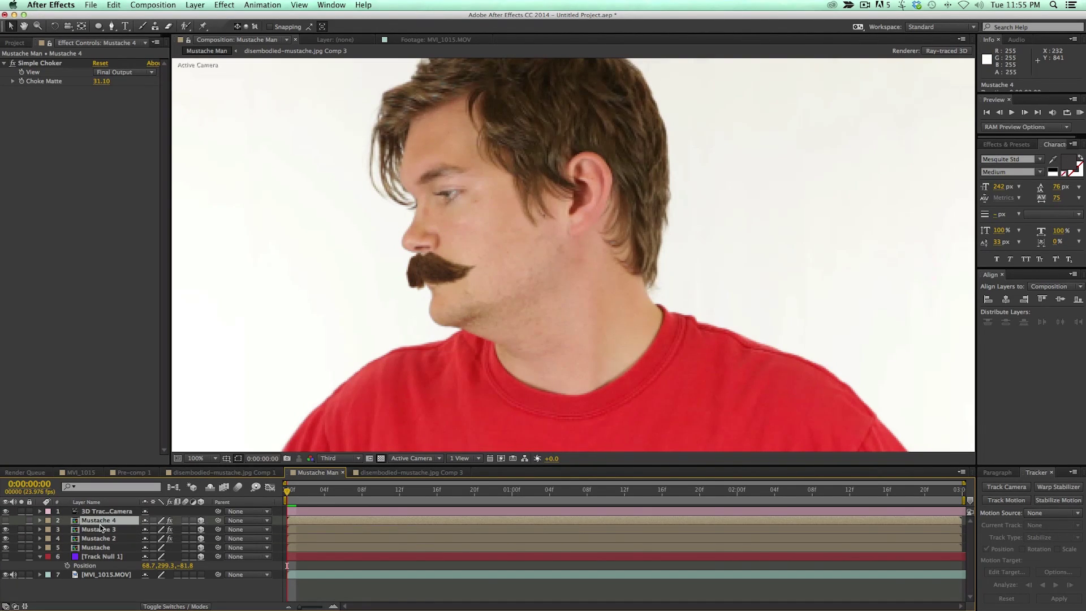
pyautogui.press('Delete')
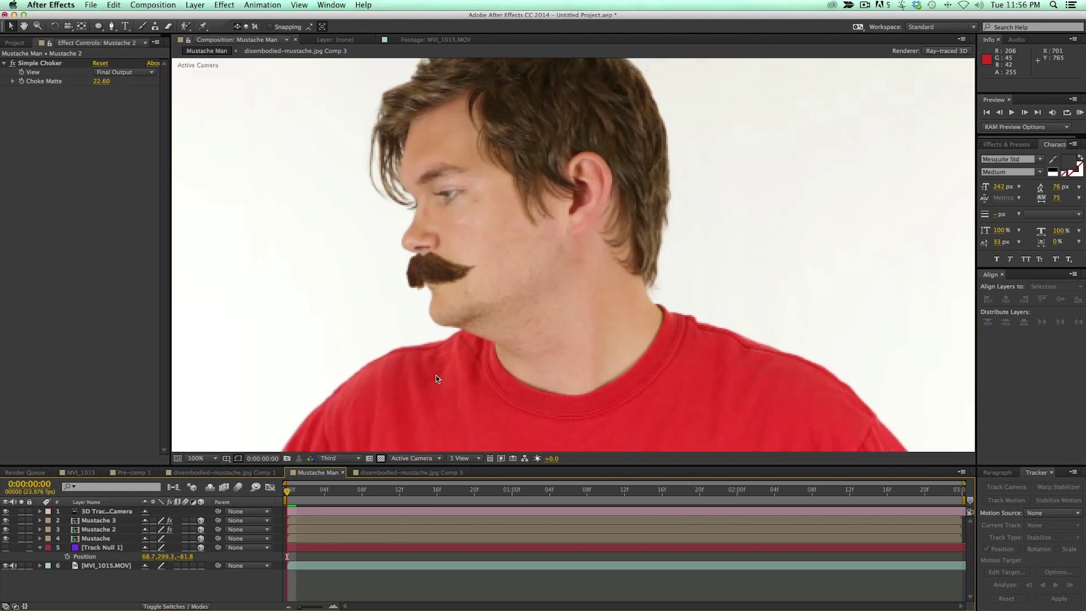
# - Play back the Mustache Man composition with the whole frame in view at 50%
pyautogui.press(',')
pyautogui.press('space')
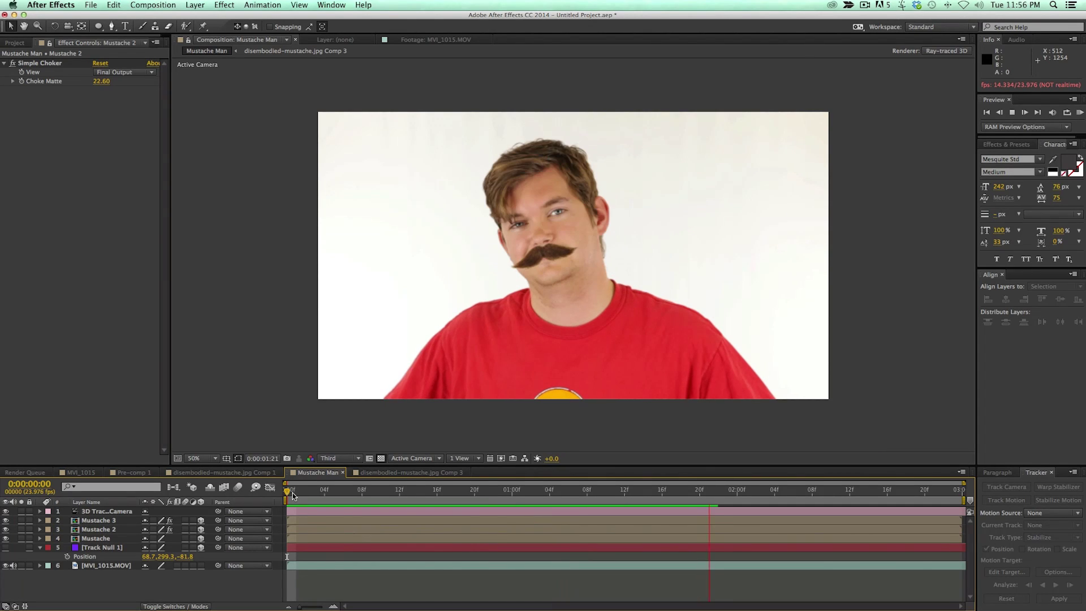
pyautogui.press('space')
pyautogui.click(308, 521)
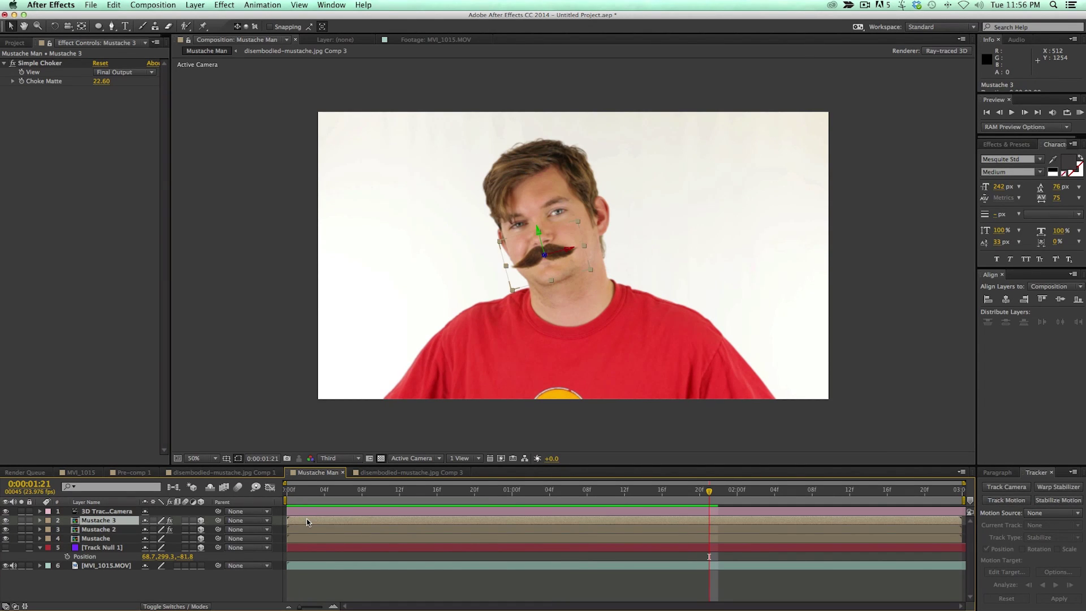
# - At 0:00:01:11, open the mustache precomp from Mustache 3 and apply the Mesh Warp effect to the image layer
pyautogui.moveTo(708, 495); pyautogui.dragTo(616, 500)
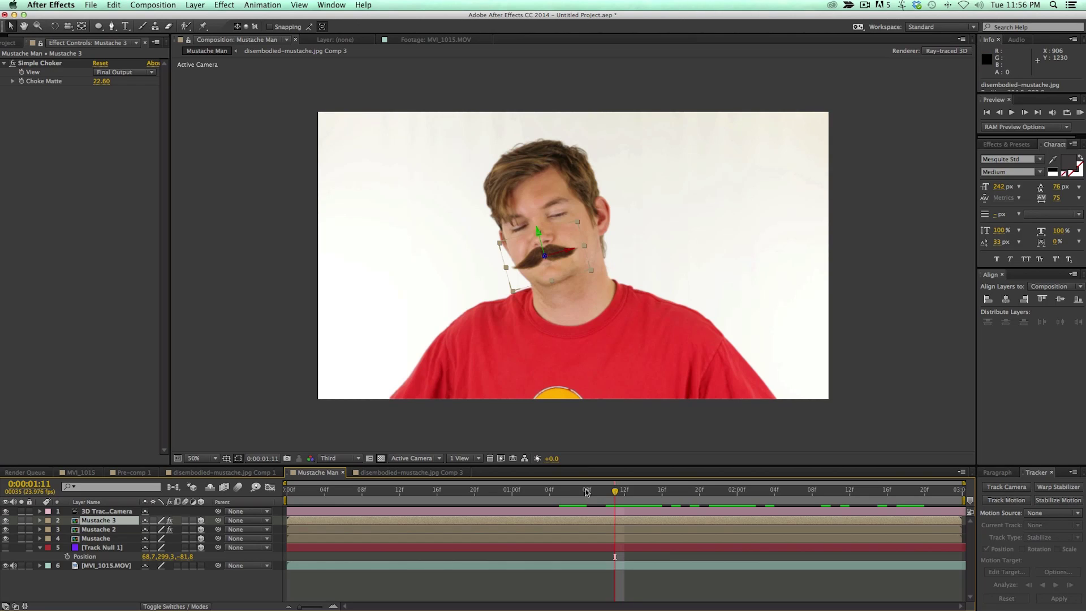
pyautogui.doubleClick(618, 520)
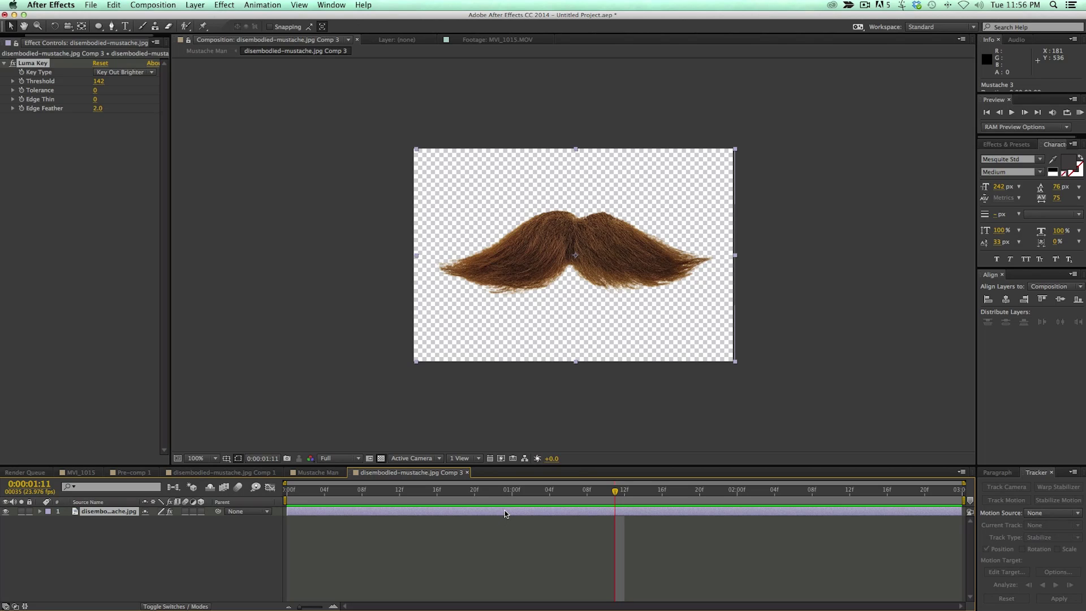
pyautogui.click(213, 6)
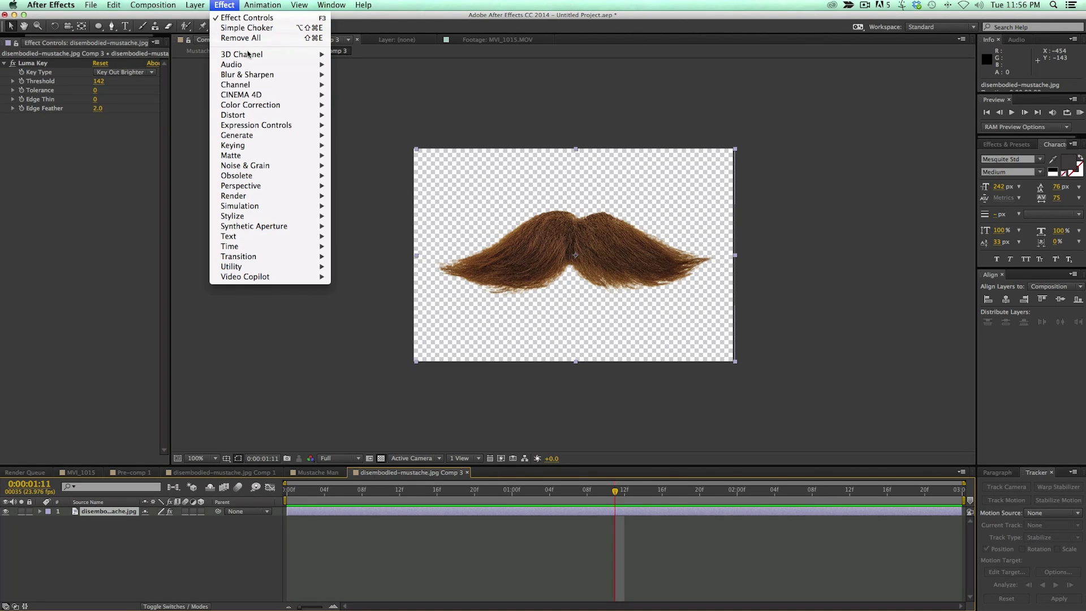
pyautogui.moveTo(264, 115)
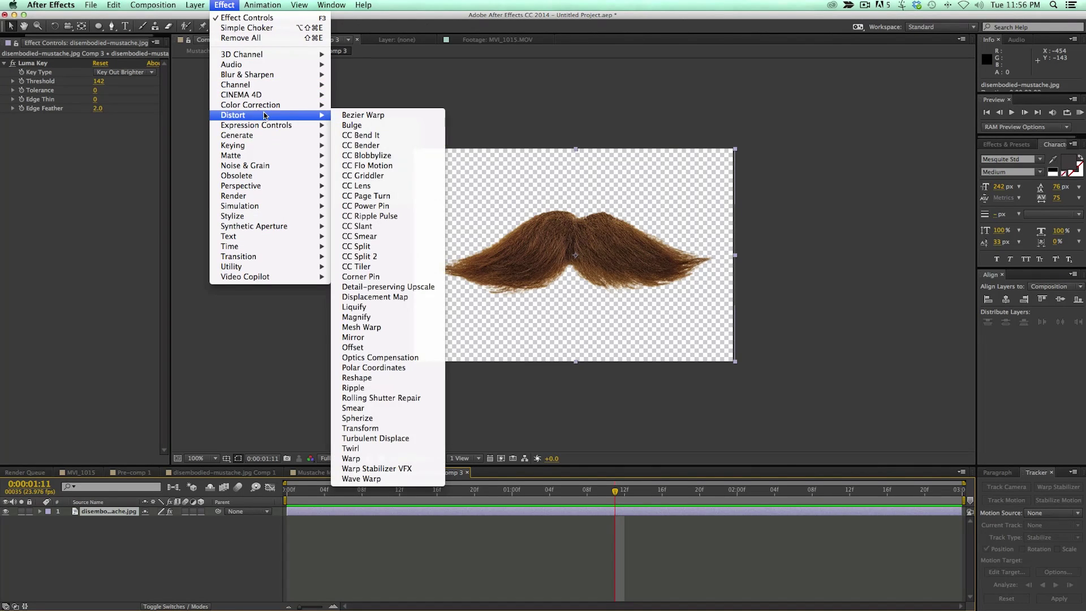
pyautogui.click(388, 327)
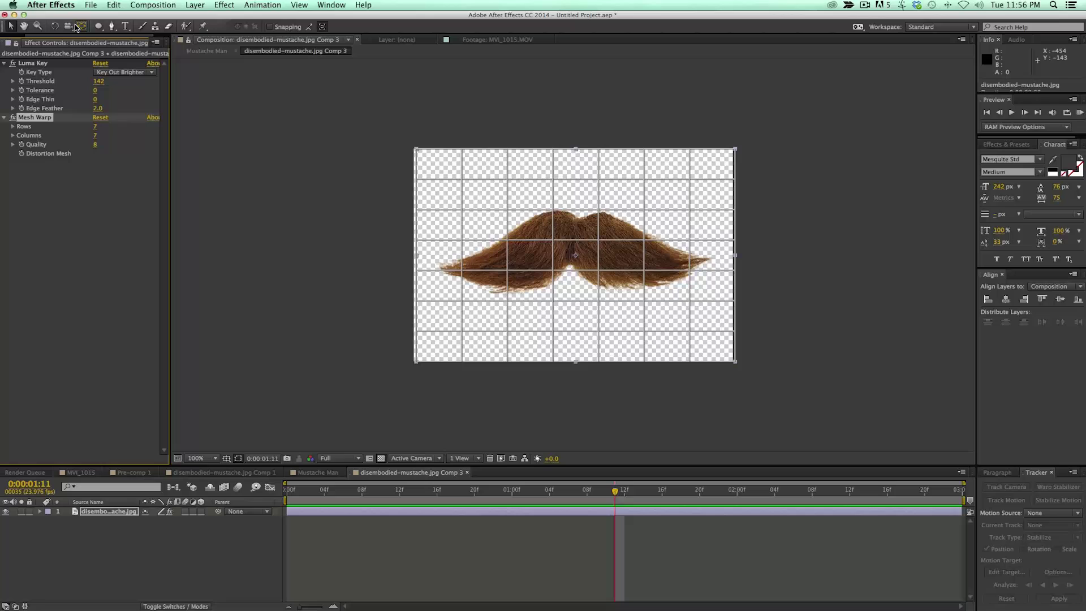
# - Set the Mesh Warp grid to 3 rows and 3 columns and enable Distortion Mesh keyframing at 0:00:01:11
pyautogui.click(94, 127)
pyautogui.write('3')
pyautogui.press('Tab')
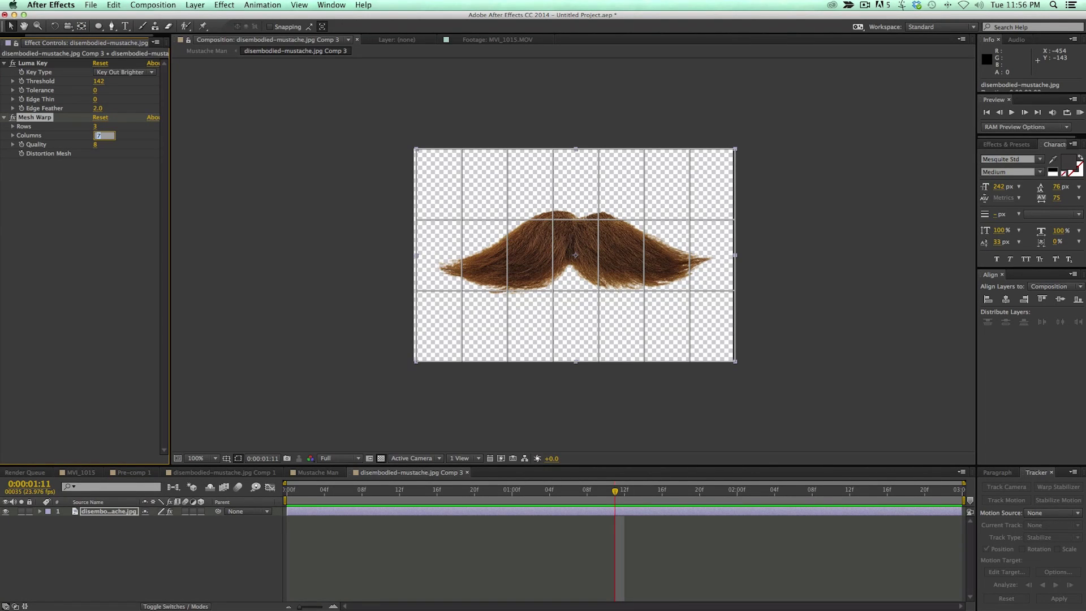
pyautogui.press('Return')
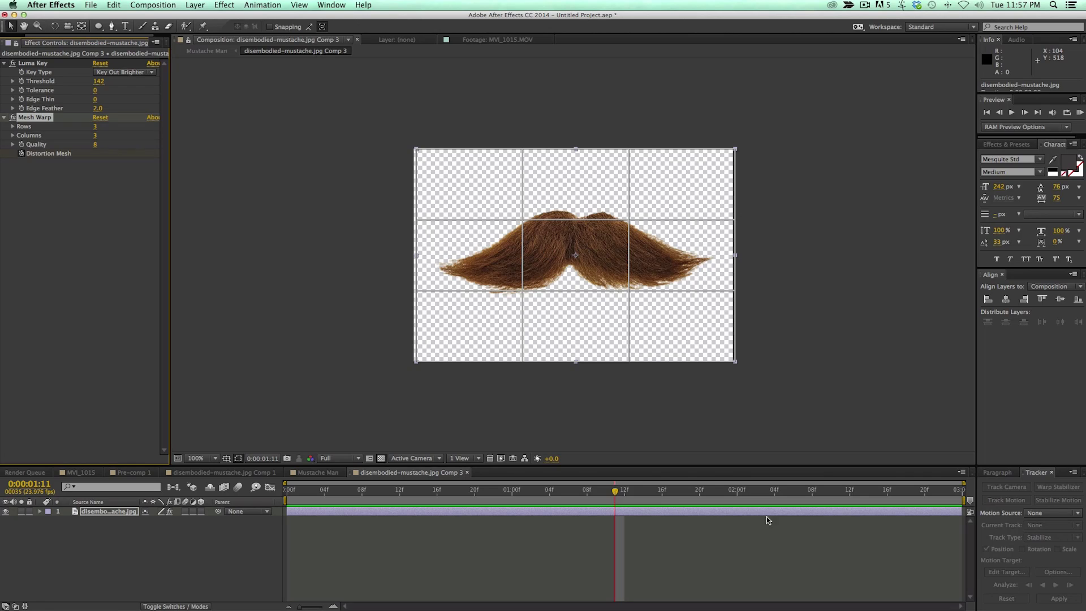
# - At 0:00:02:23, raise the mesh points on both outer edges to curl the mustache tips upward
pyautogui.moveTo(664, 492); pyautogui.dragTo(956, 497)
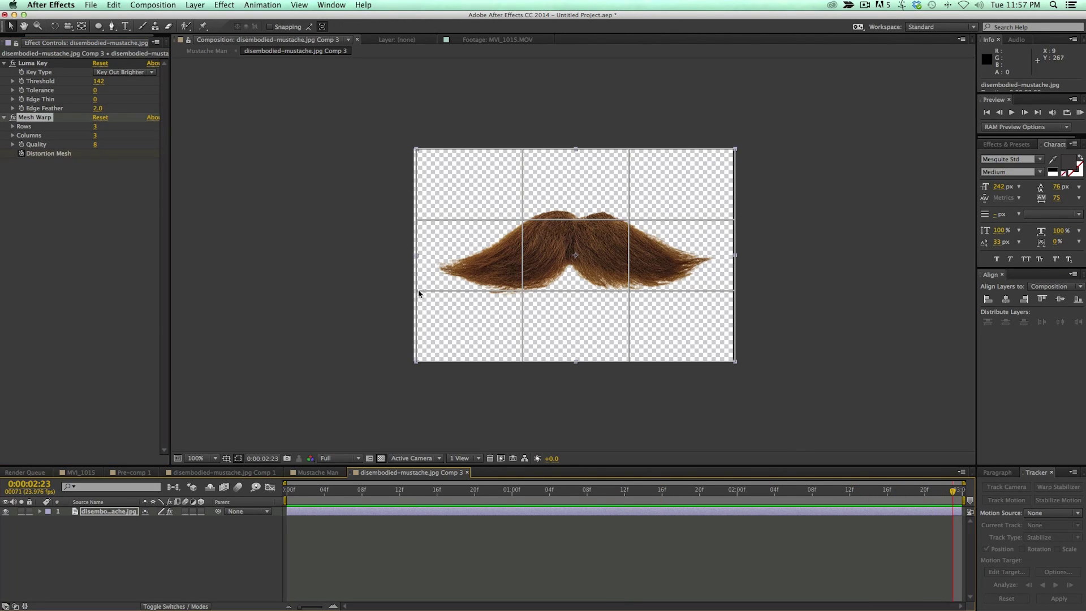
pyautogui.moveTo(419, 293); pyautogui.dragTo(417, 184)
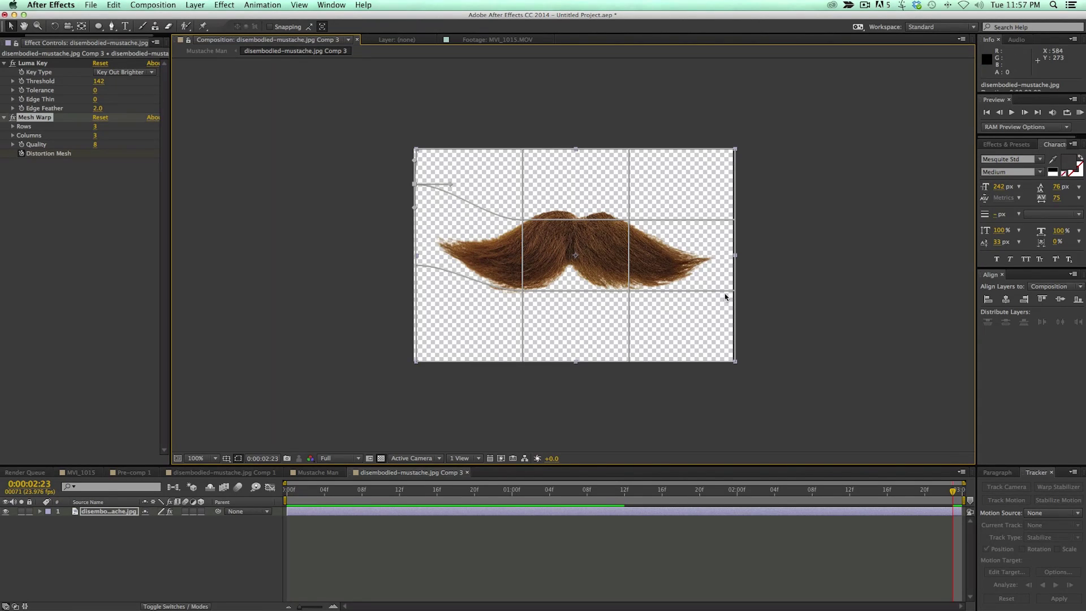
pyautogui.moveTo(733, 294); pyautogui.dragTo(732, 259)
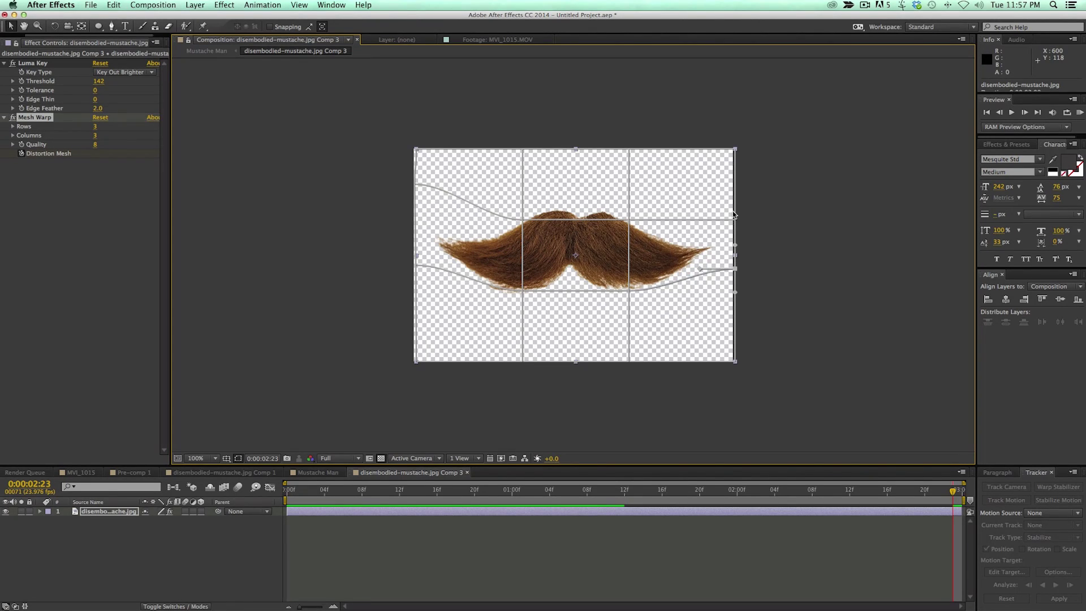
pyautogui.moveTo(734, 219); pyautogui.dragTo(733, 203)
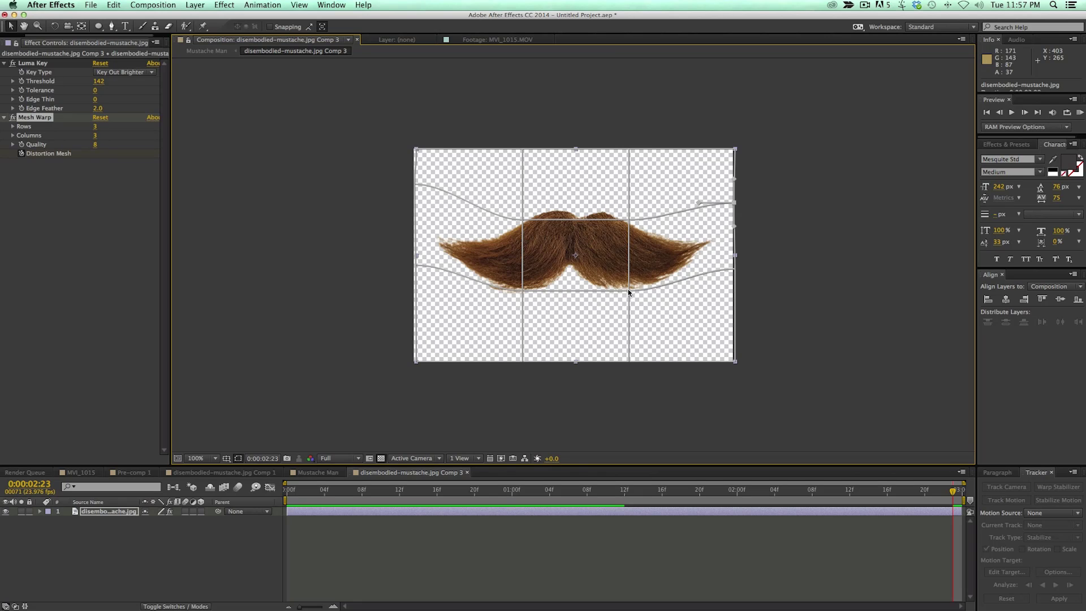
# - Spread the two lower inner mesh points slightly outward and pull the two upper ones slightly inward
pyautogui.moveTo(629, 293); pyautogui.dragTo(636, 293)
pyautogui.moveTo(522, 292); pyautogui.dragTo(516, 293)
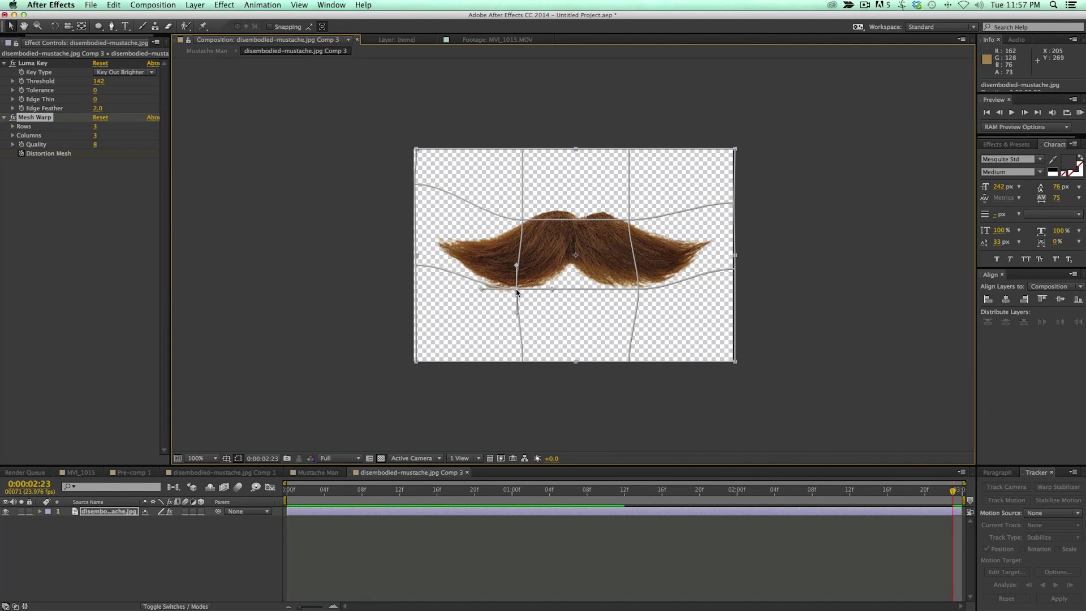
pyautogui.moveTo(521, 219); pyautogui.dragTo(526, 220)
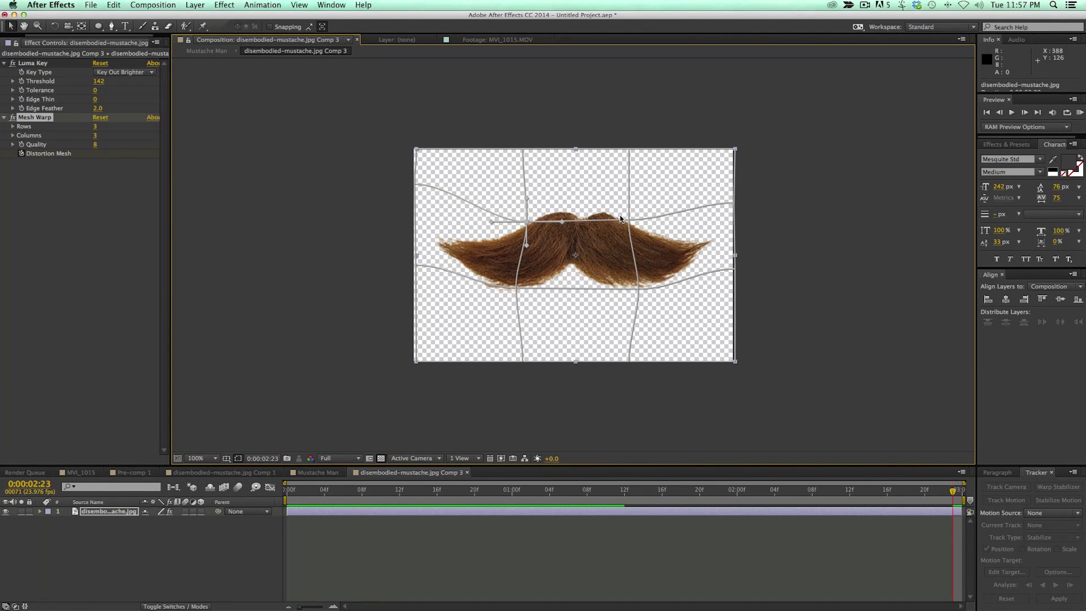
pyautogui.moveTo(628, 221); pyautogui.dragTo(562, 225)
pyautogui.click(527, 221)
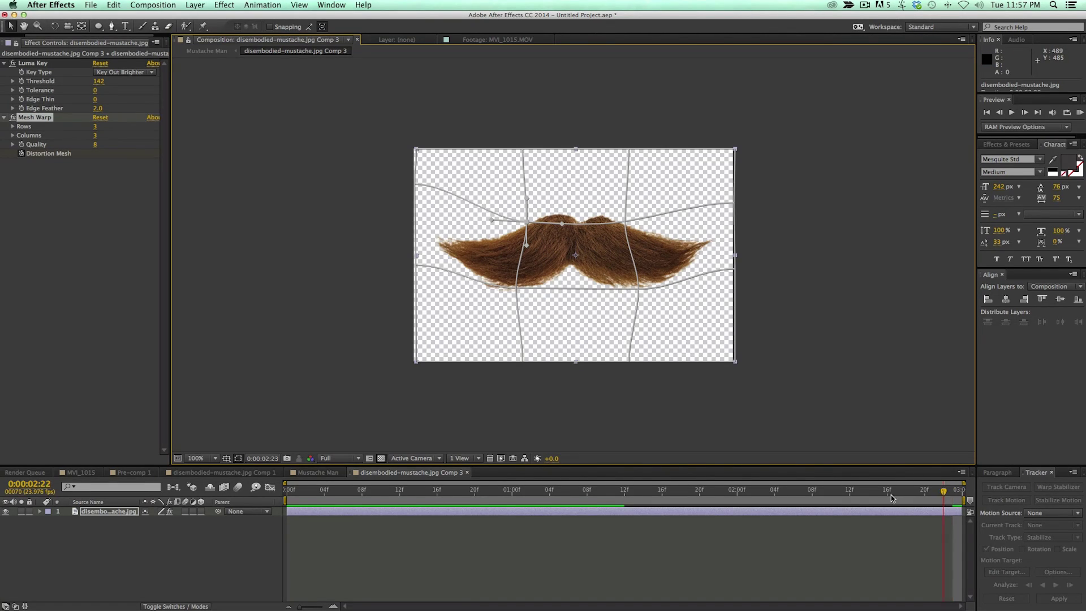
# - Scrub through the mustache's warp animation in the precomp and in the Mustache Man composition
pyautogui.moveTo(952, 491)
pyautogui.mouseDown()
pyautogui.moveTo(605, 491)
pyautogui.moveTo(955, 487)
pyautogui.mouseUp()
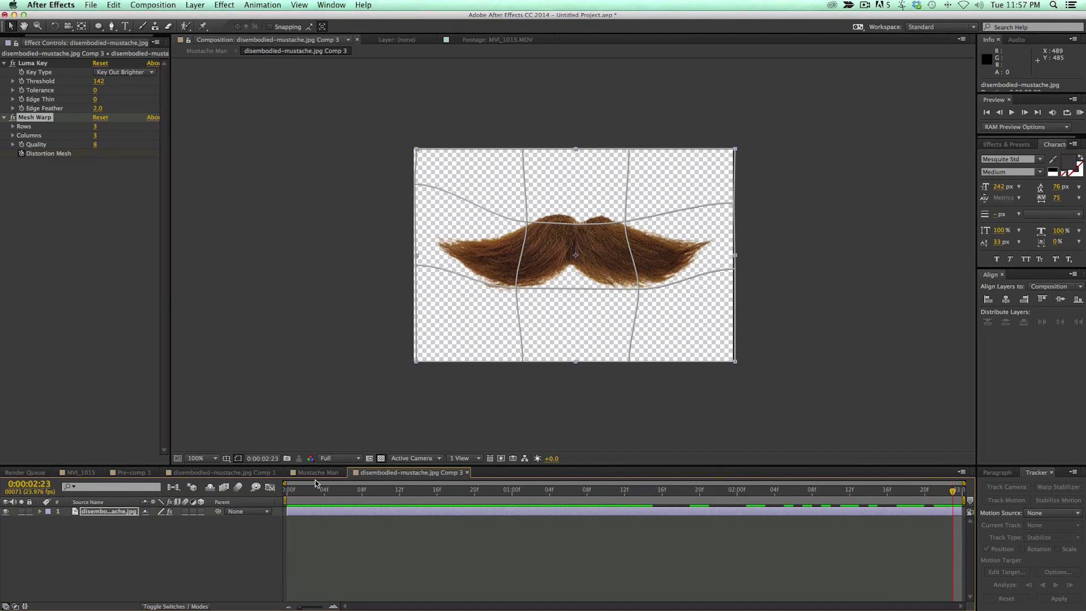
pyautogui.click(317, 472)
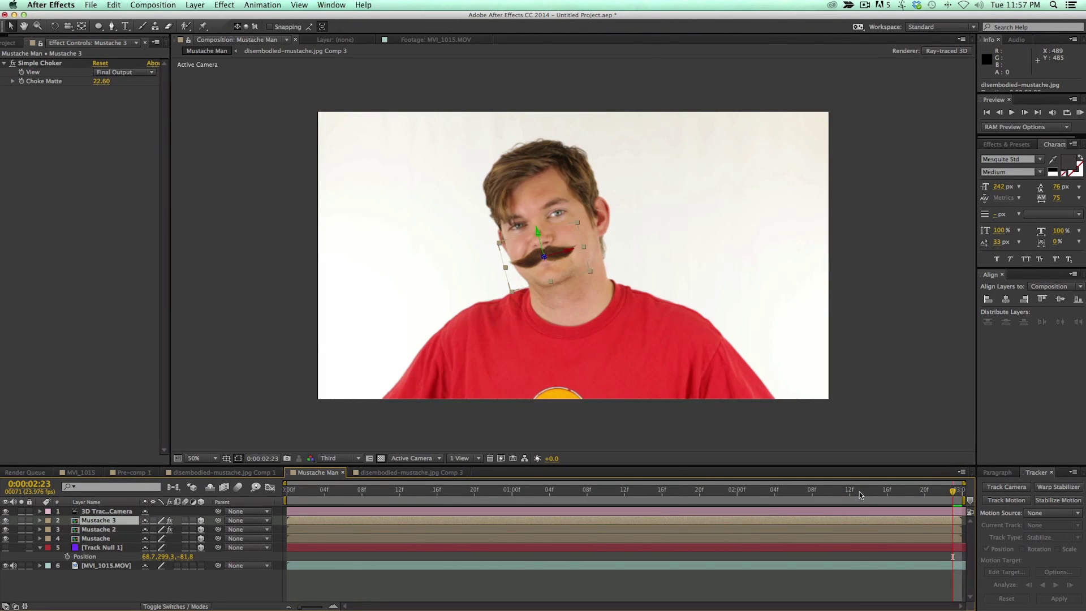
pyautogui.moveTo(859, 492); pyautogui.dragTo(952, 491)
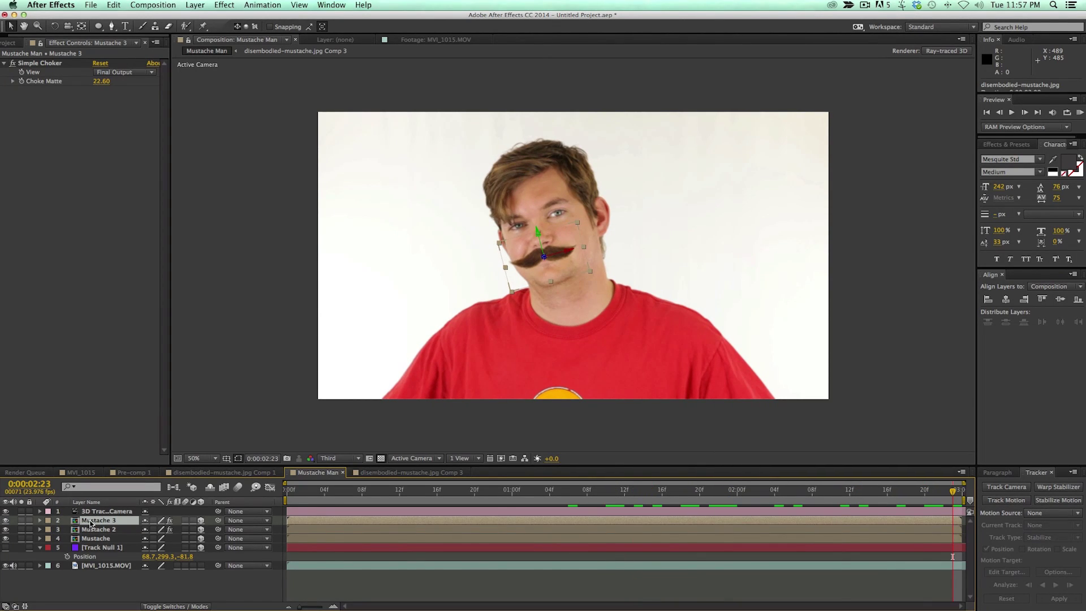
# - Pre-compose the three Mustache layers into "mustache thick" and enable Collapse Transformations on the resulting layer
pyautogui.keyDown('shift'); pyautogui.click(99, 538); pyautogui.keyUp('shift')
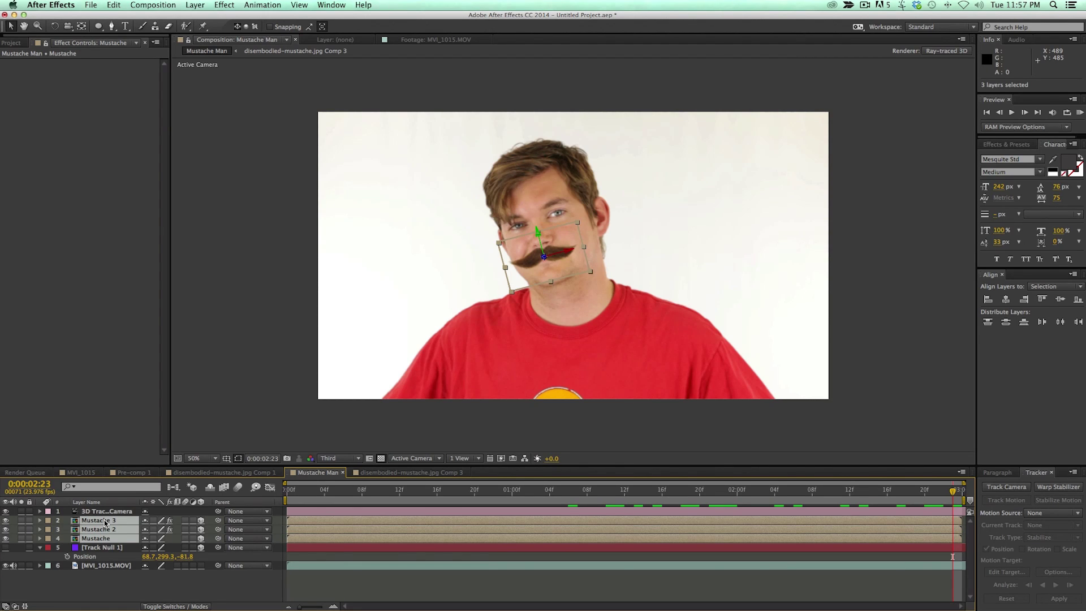
pyautogui.press('super+shift+c')
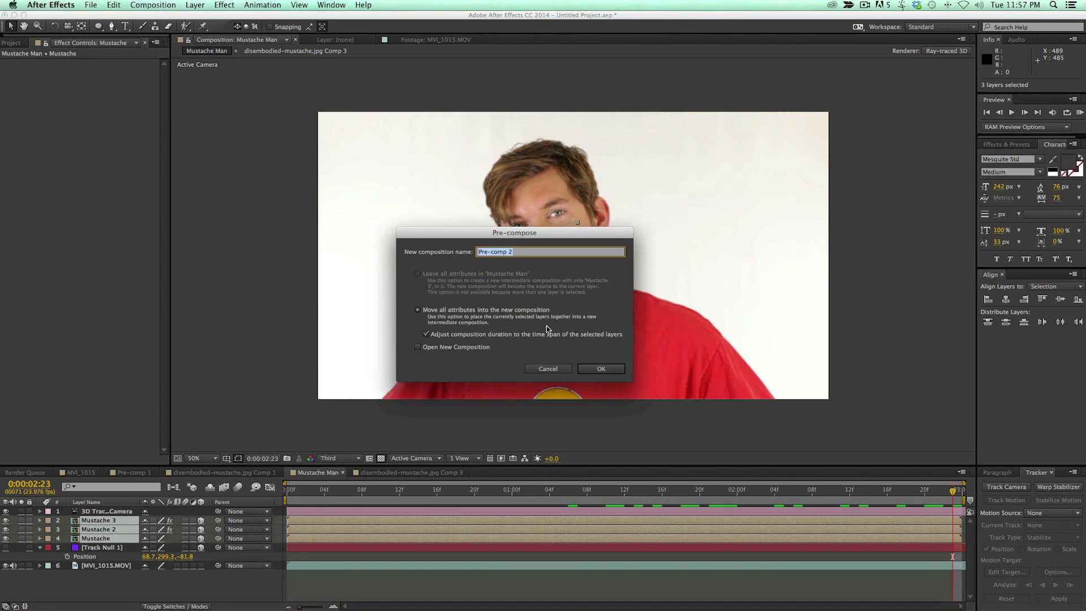
pyautogui.write('mustache thick')
pyautogui.press('Return')
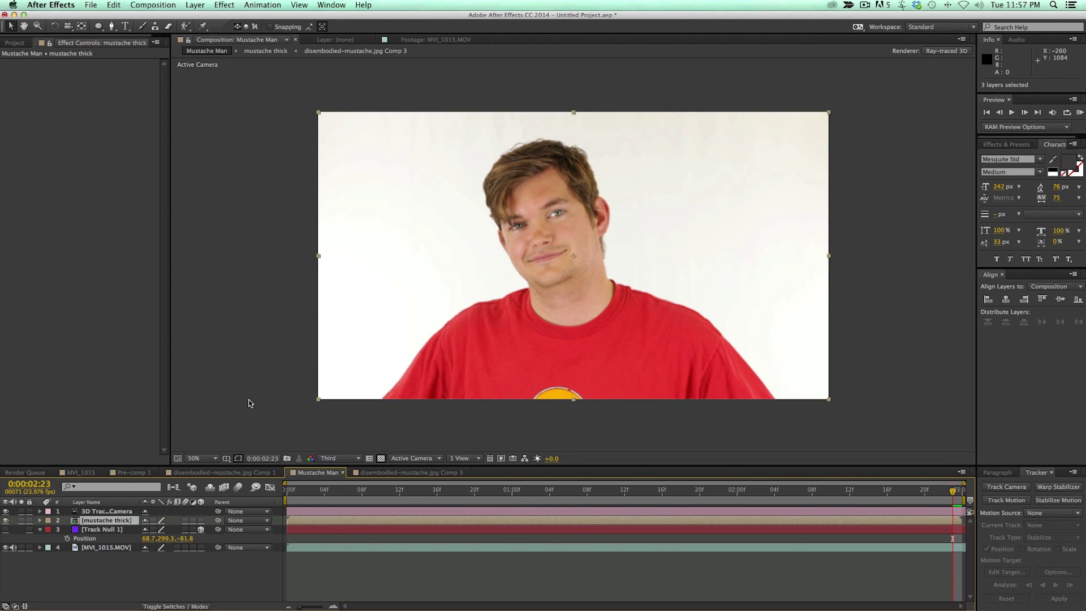
pyautogui.click(156, 521)
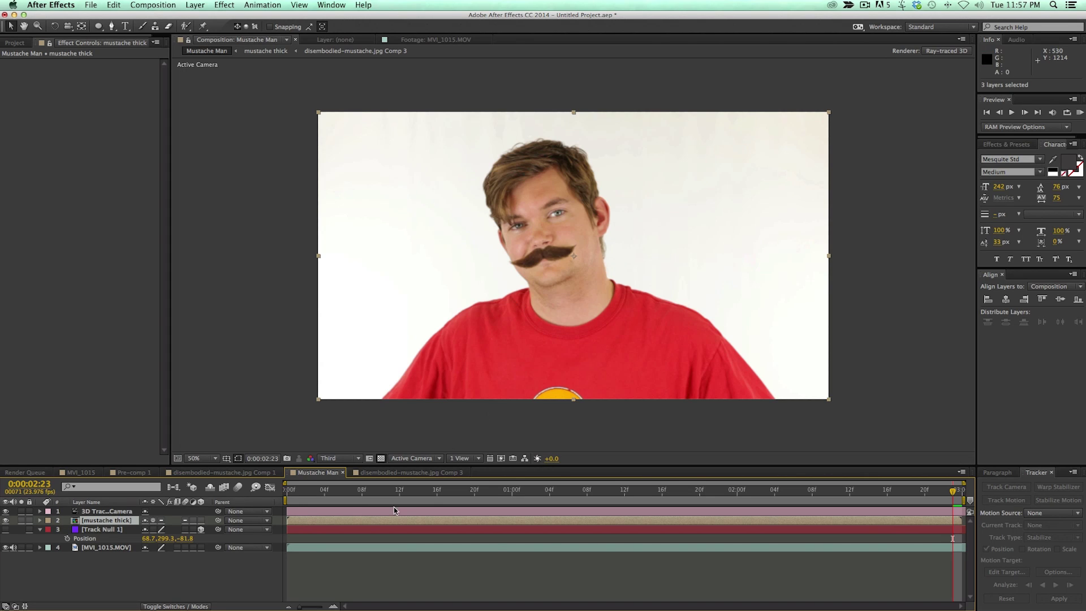
# - Apply Curves to the mustache thick layer, raise its midtones to lighten the mustache, and preview up to 0:00:01:15
pyautogui.click(366, 520)
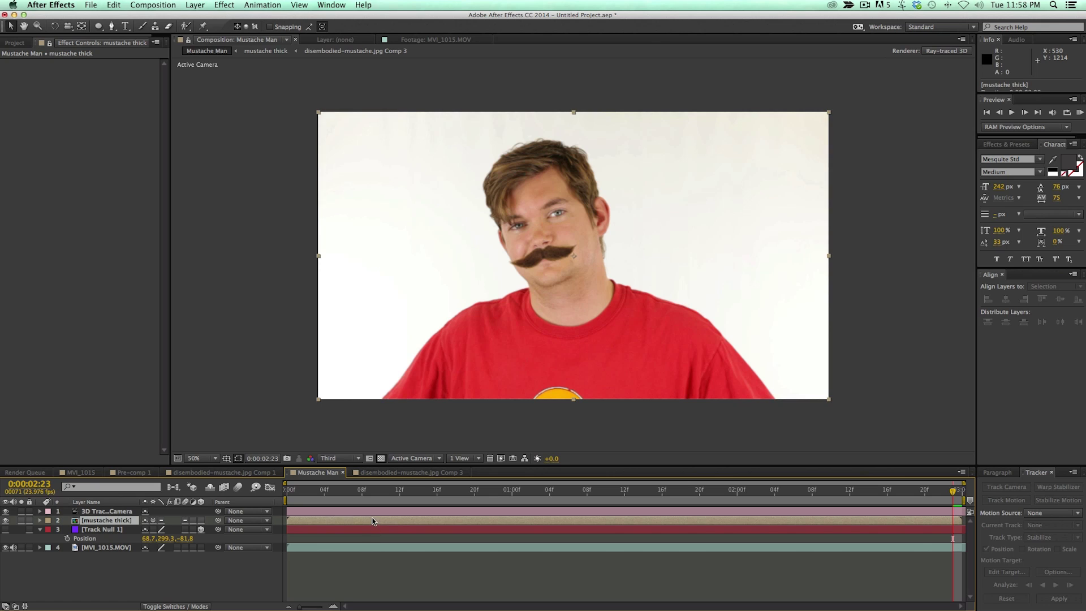
pyautogui.click(225, 4)
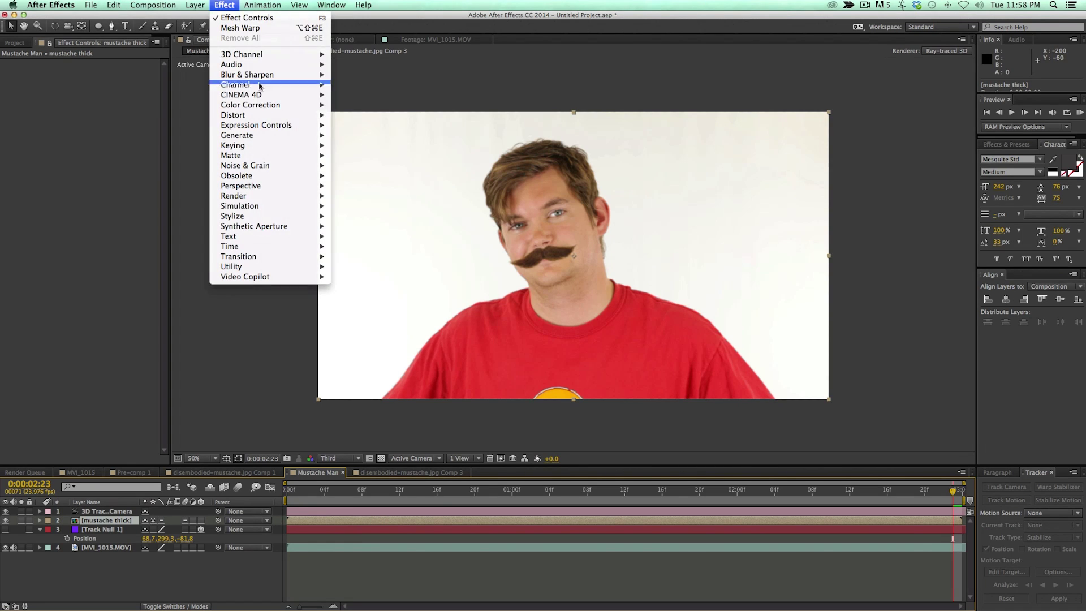
pyautogui.moveTo(254, 109)
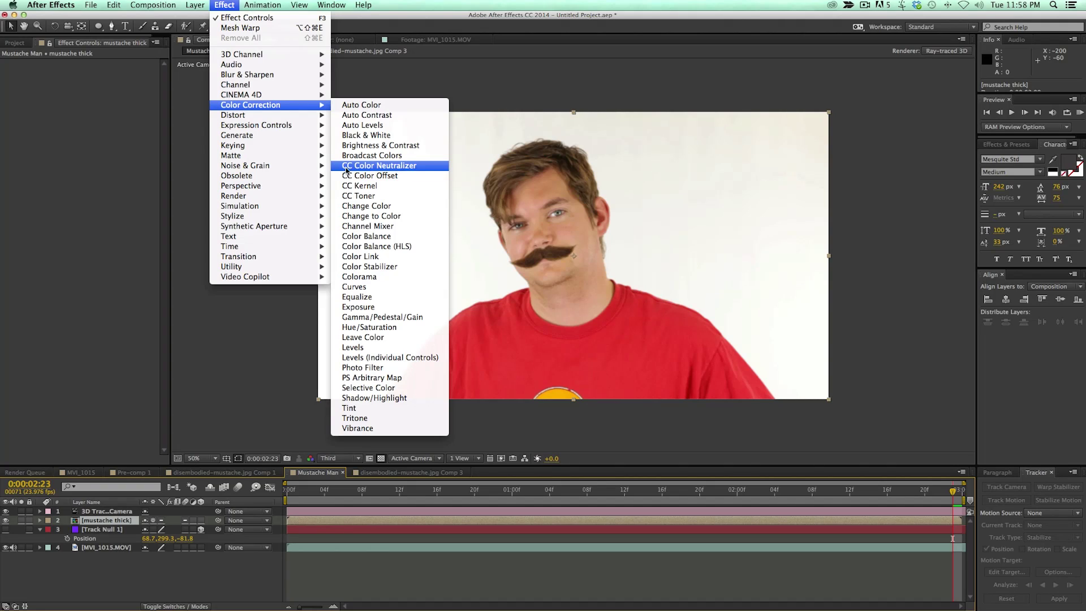
pyautogui.click(380, 288)
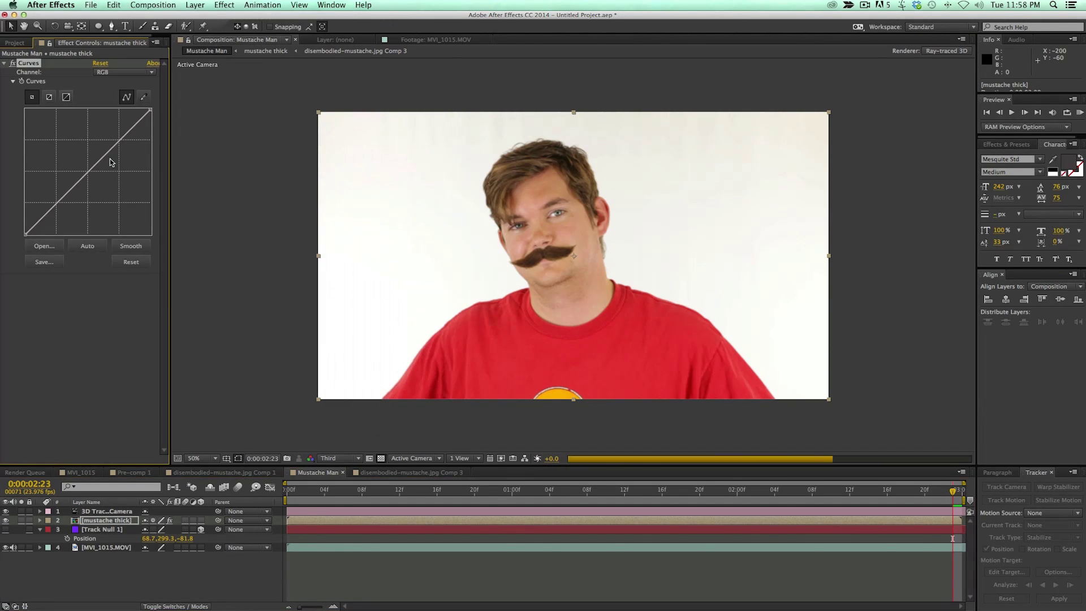
pyautogui.moveTo(109, 161); pyautogui.dragTo(90, 153)
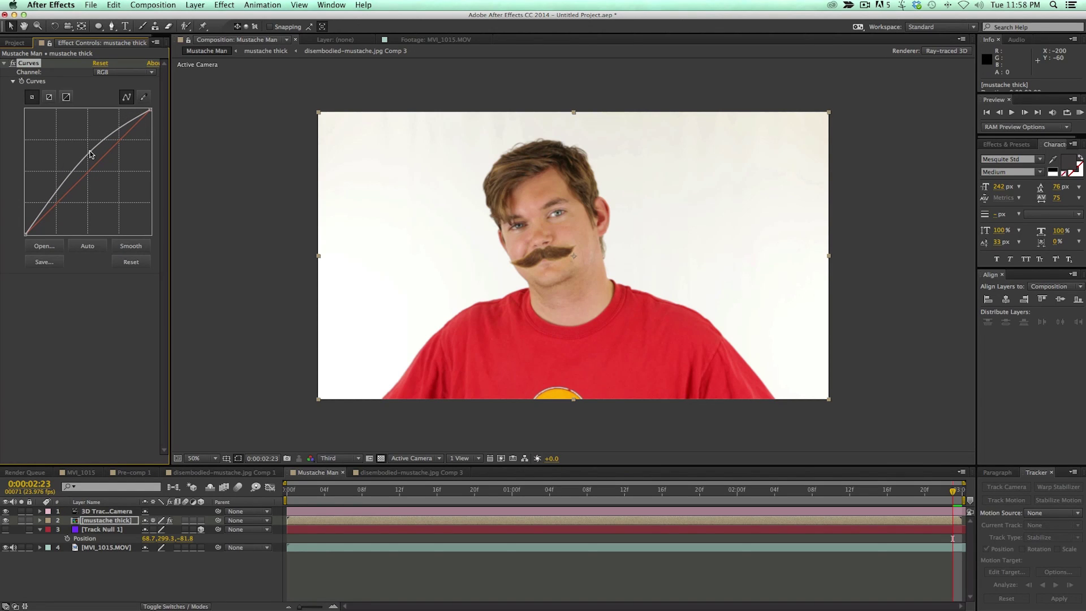
pyautogui.moveTo(151, 112)
pyautogui.mouseDown()
pyautogui.moveTo(96, 109)
pyautogui.moveTo(156, 105)
pyautogui.mouseUp()
pyautogui.press('space')
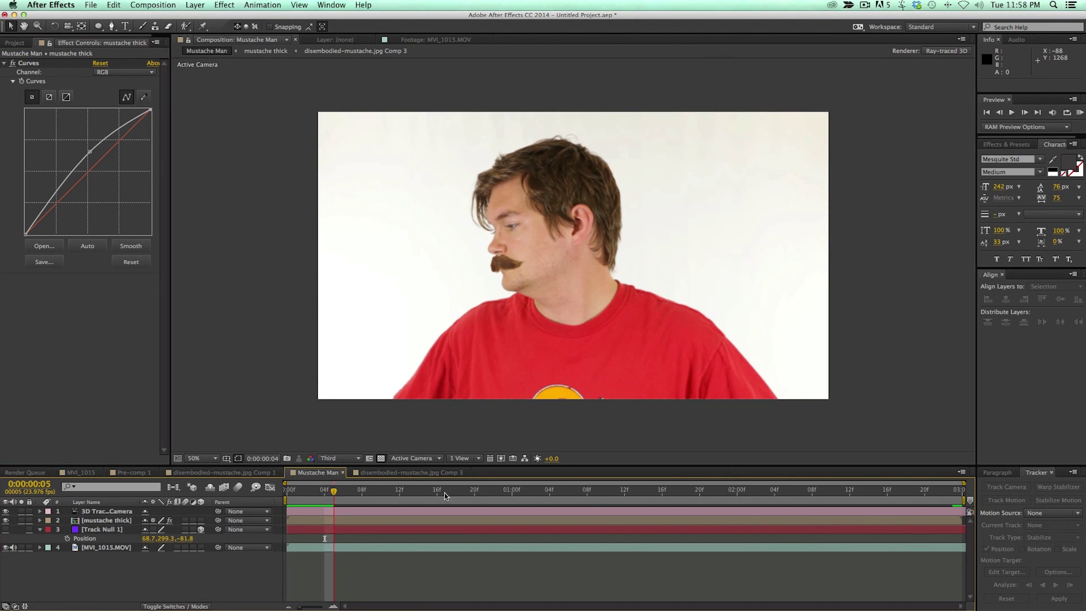
pyautogui.moveTo(334, 494); pyautogui.dragTo(653, 502)
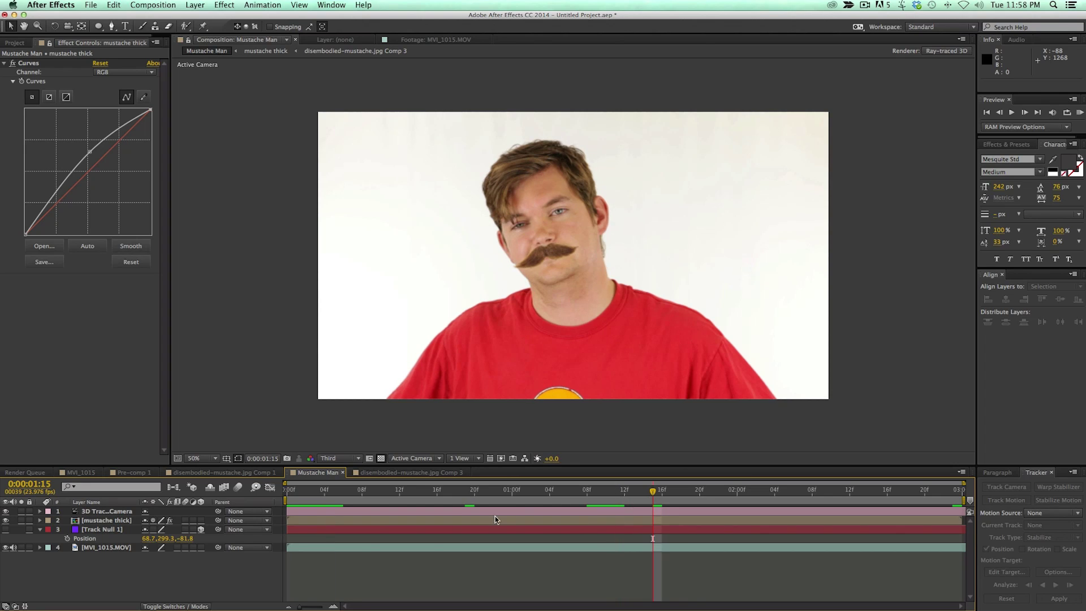
# - Create an adjustment layer above all other layers and apply the Tint effect to it
pyautogui.click(223, 5)
pyautogui.moveTo(196, 6)
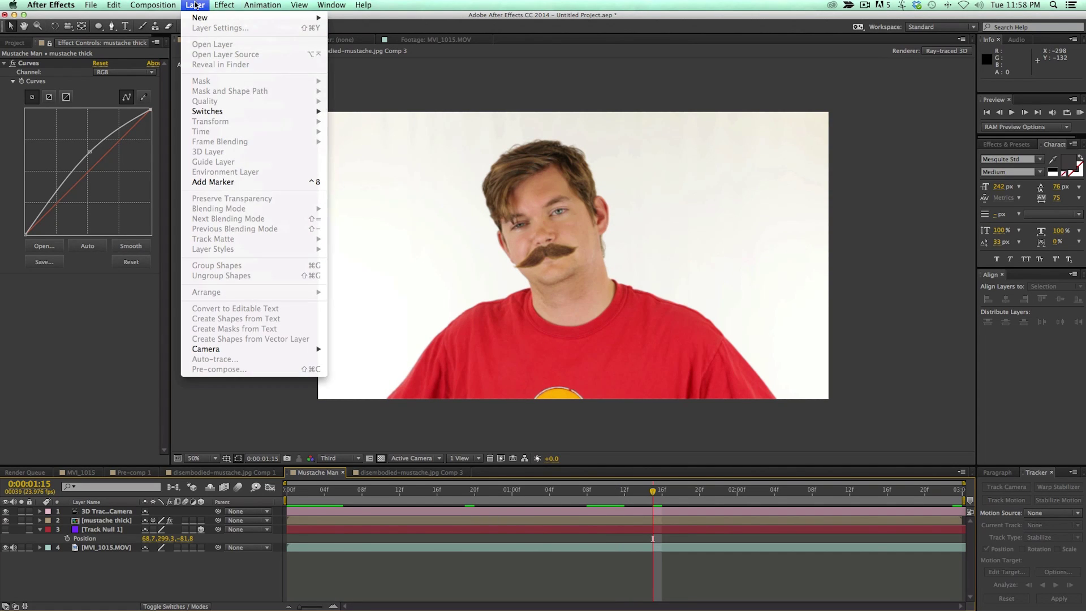
pyautogui.click(388, 83)
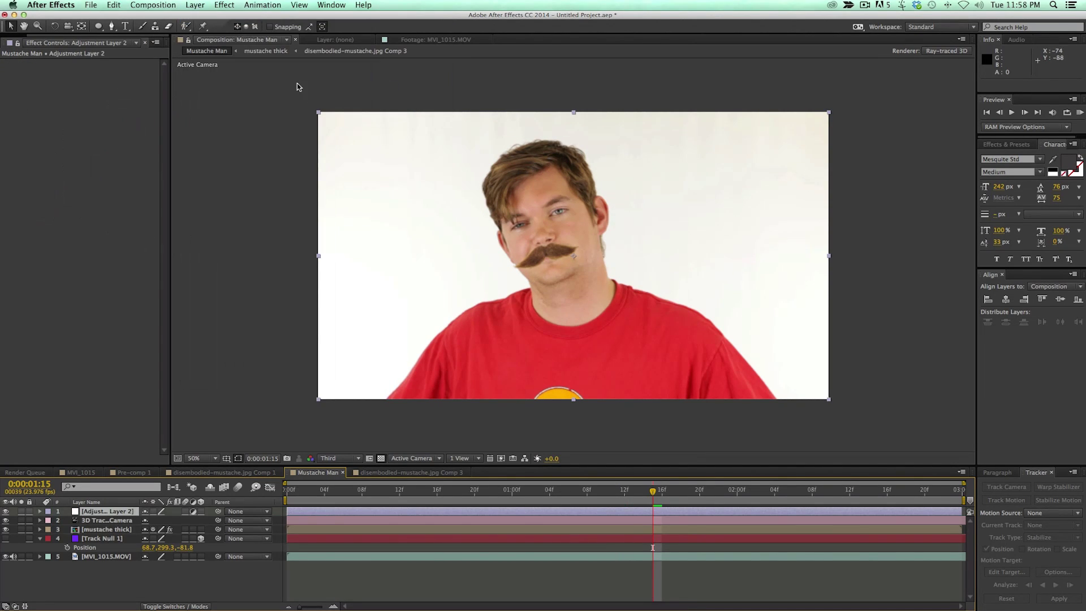
pyautogui.click(224, 5)
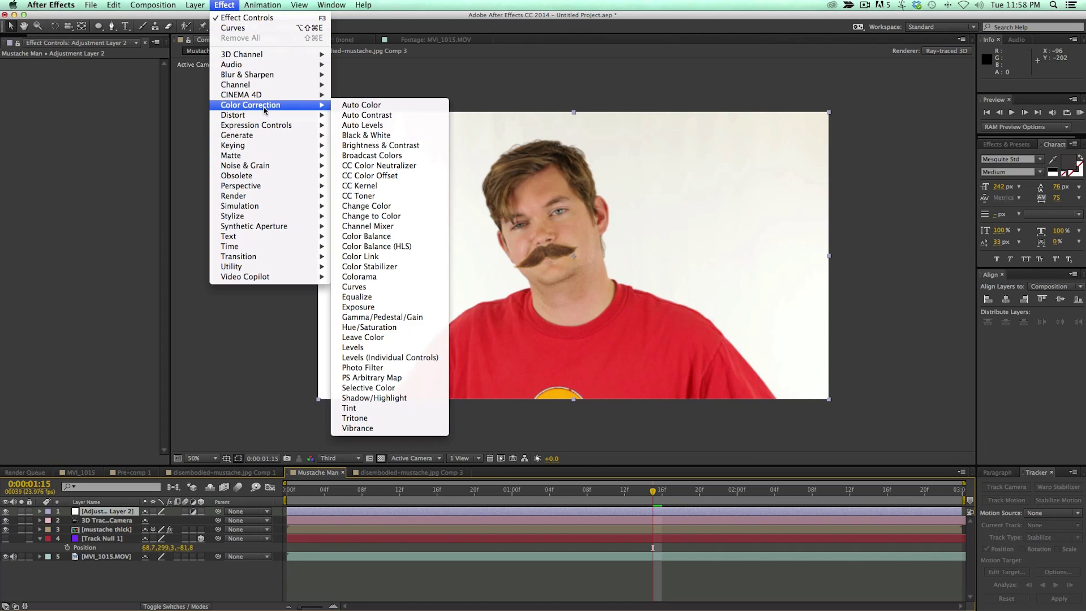
pyautogui.click(376, 408)
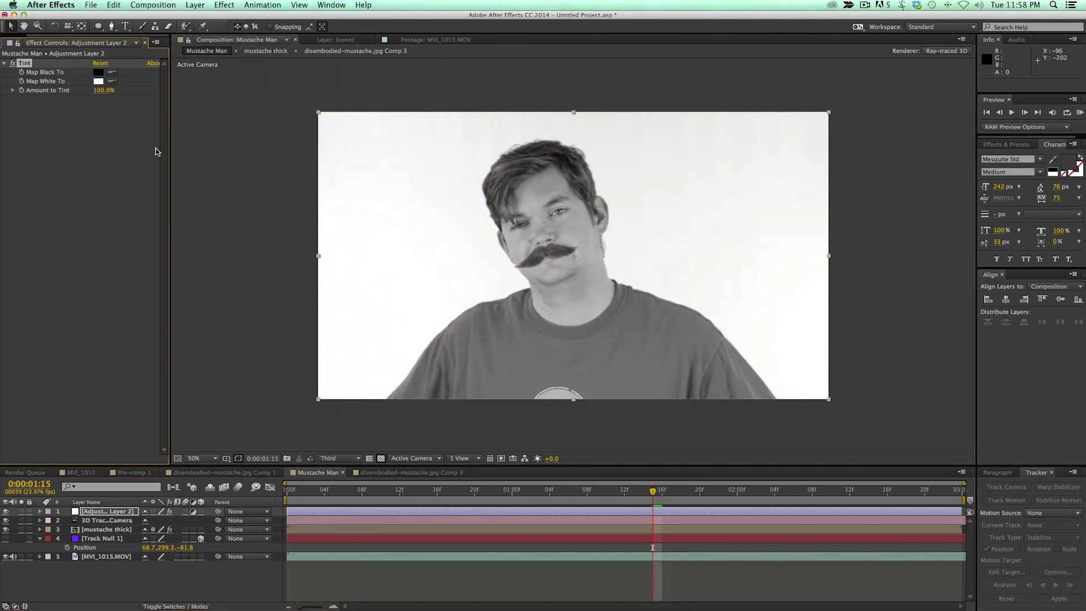
# - Map the tint's white to a muted khaki colour and set Amount to Tint to 38%
pyautogui.click(98, 82)
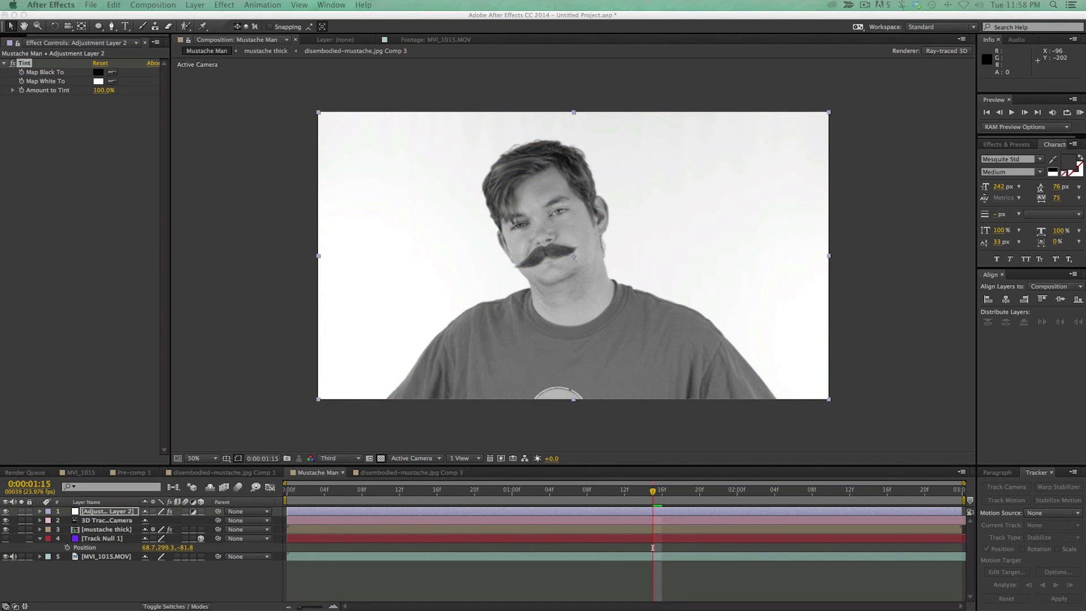
pyautogui.moveTo(267, 336); pyautogui.dragTo(269, 332)
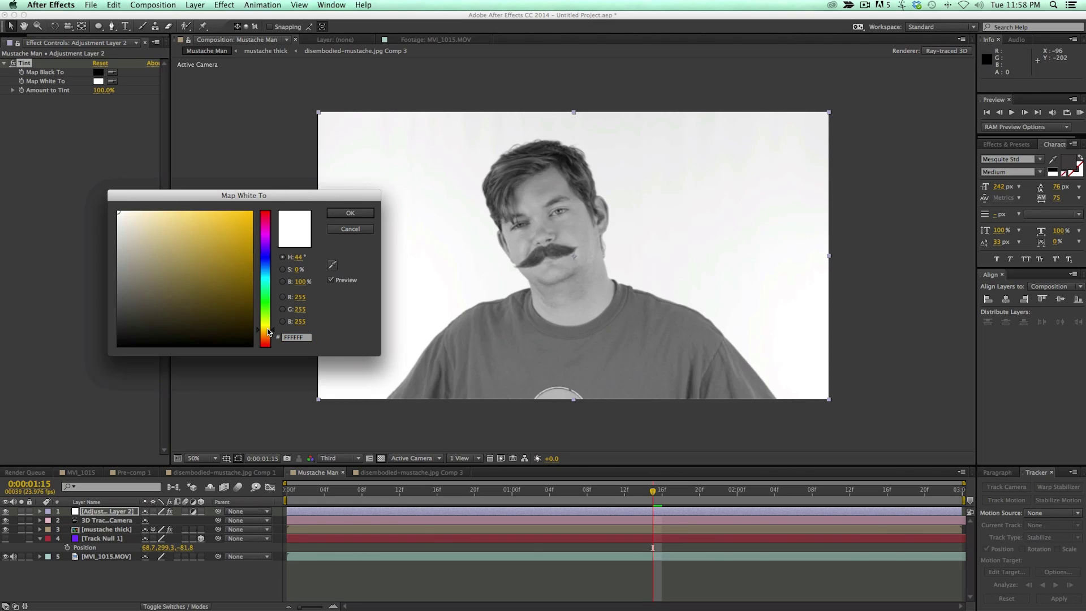
pyautogui.moveTo(193, 269); pyautogui.dragTo(162, 278)
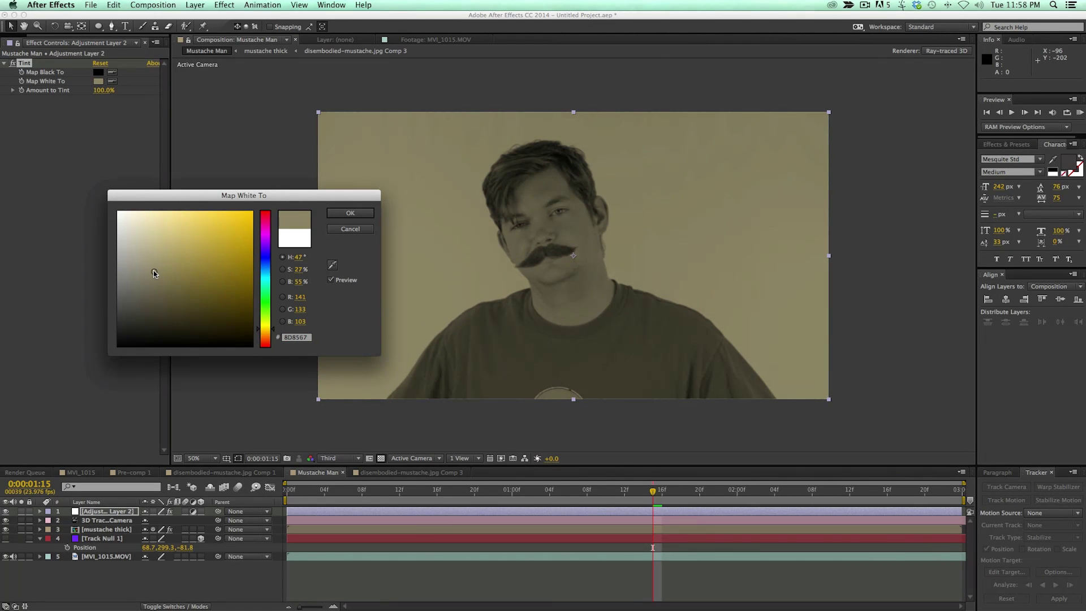
pyautogui.click(351, 213)
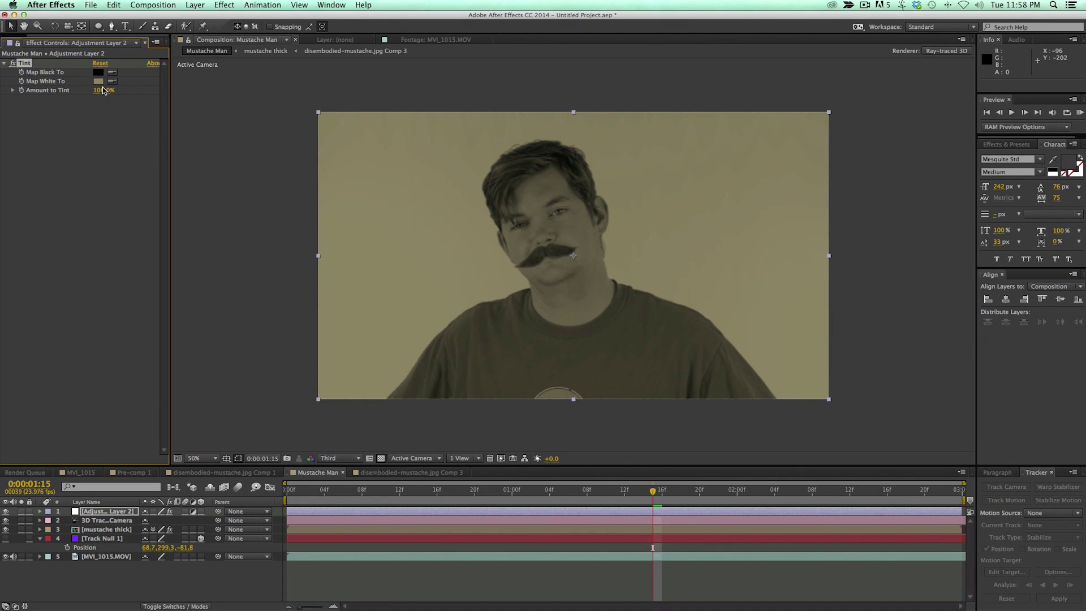
pyautogui.moveTo(103, 90); pyautogui.dragTo(65, 91)
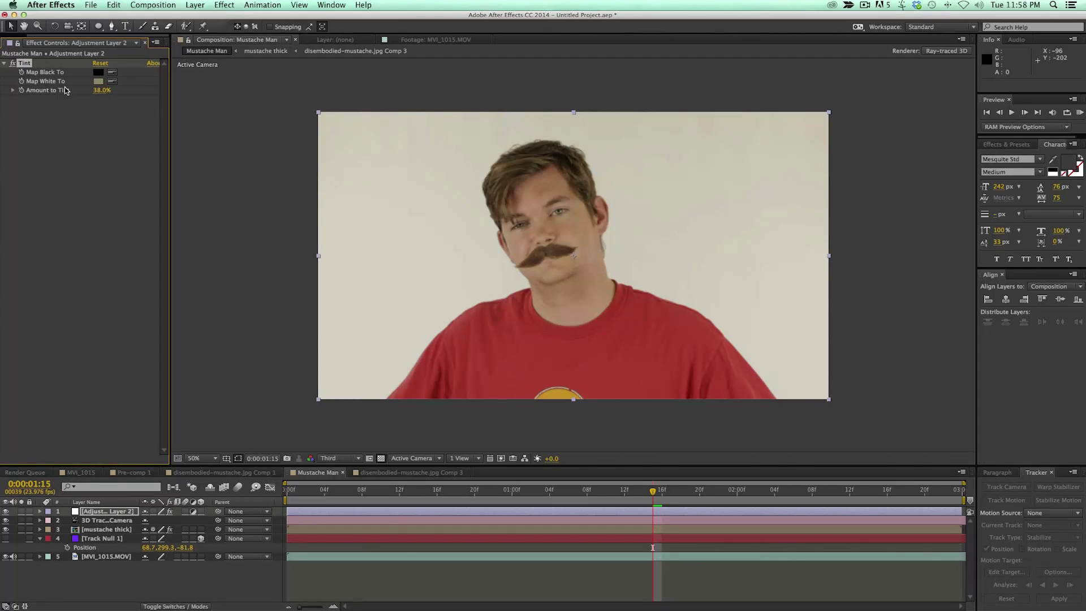
# - Add Curves to the tinted adjustment layer with raised midtones, lifted blacks and lowered whites, and set Amount to Tint to 54%
pyautogui.click(224, 6)
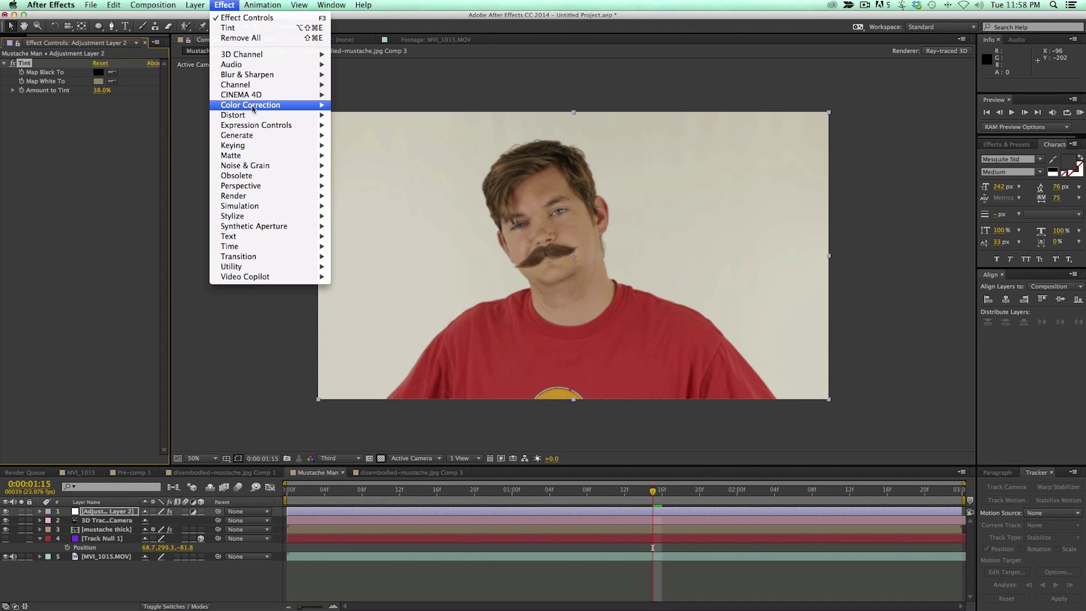
pyautogui.moveTo(254, 108)
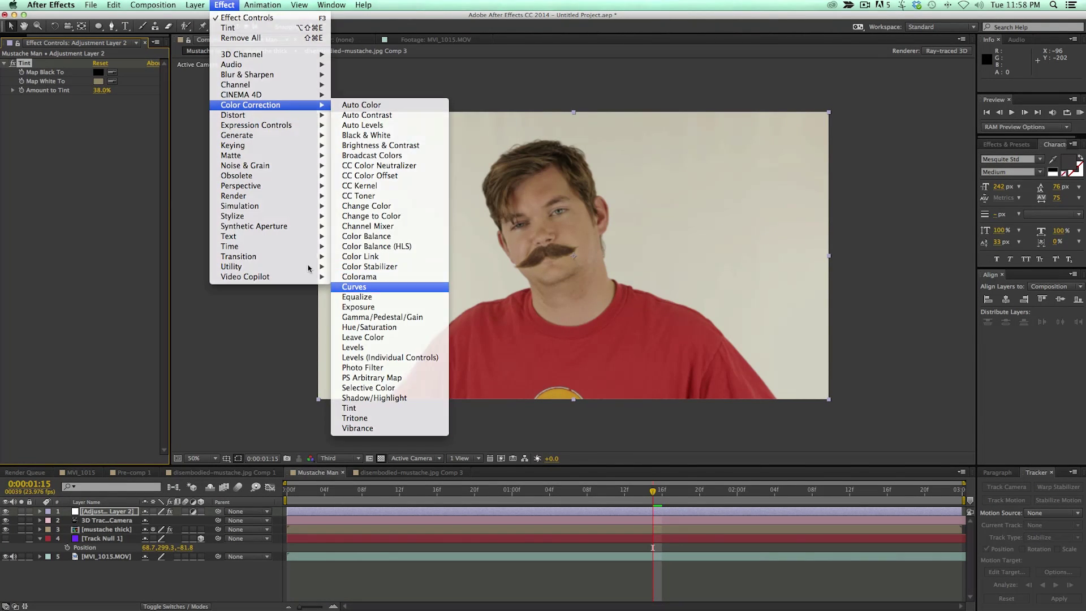
pyautogui.click(354, 287)
pyautogui.moveTo(94, 202); pyautogui.dragTo(82, 198)
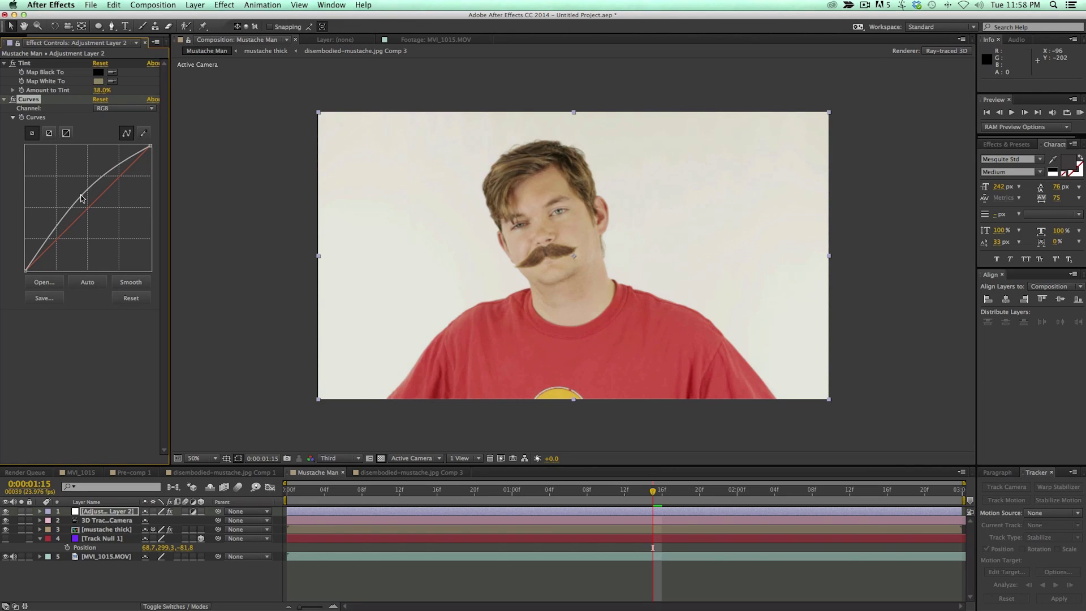
pyautogui.moveTo(148, 146)
pyautogui.mouseDown()
pyautogui.moveTo(155, 170)
pyautogui.moveTo(160, 160)
pyautogui.mouseUp()
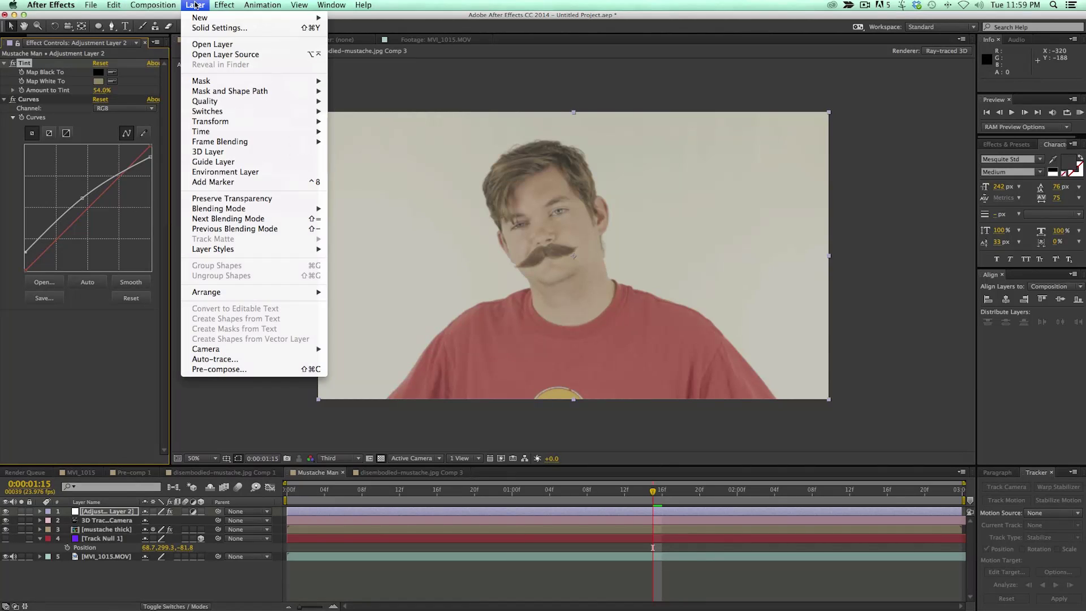
# - Create a second adjustment layer on top and give it an elliptical mask spanning the full frame
pyautogui.moveTo(258, 19)
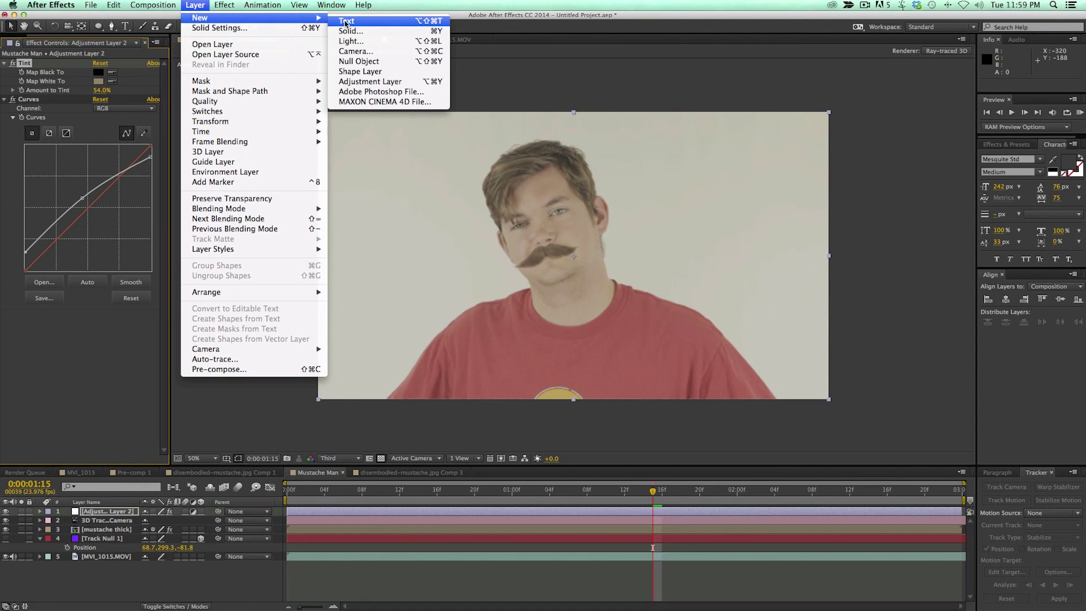
pyautogui.click(373, 82)
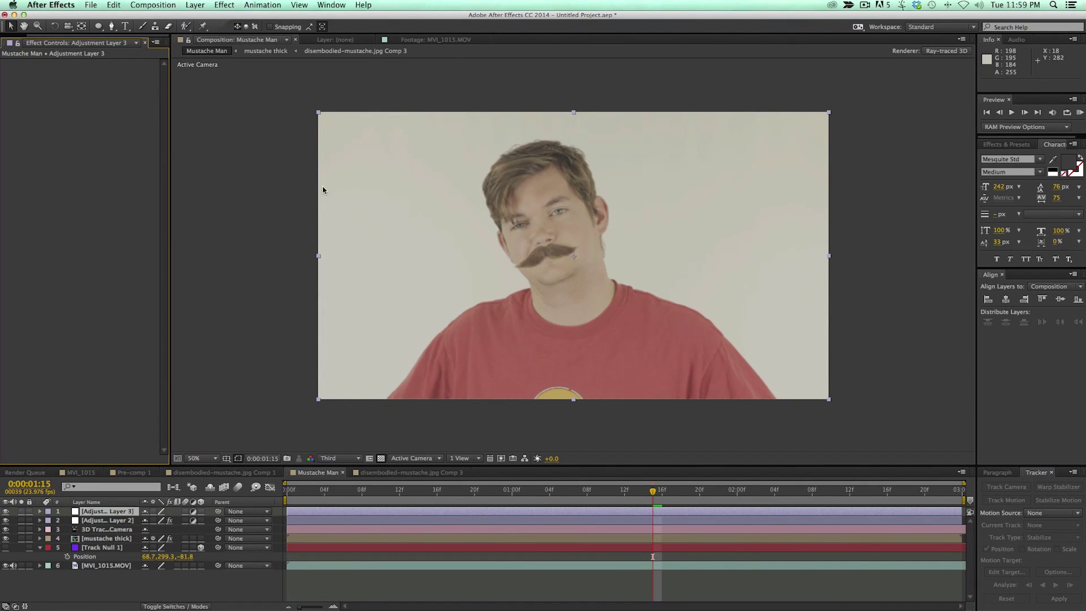
pyautogui.click(105, 39)
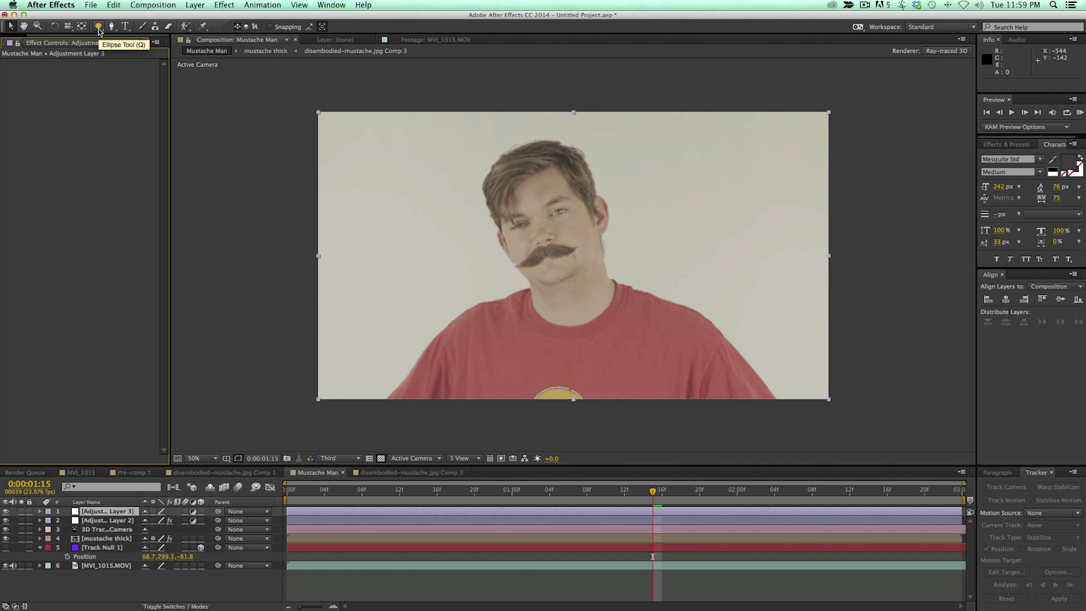
pyautogui.click(99, 28)
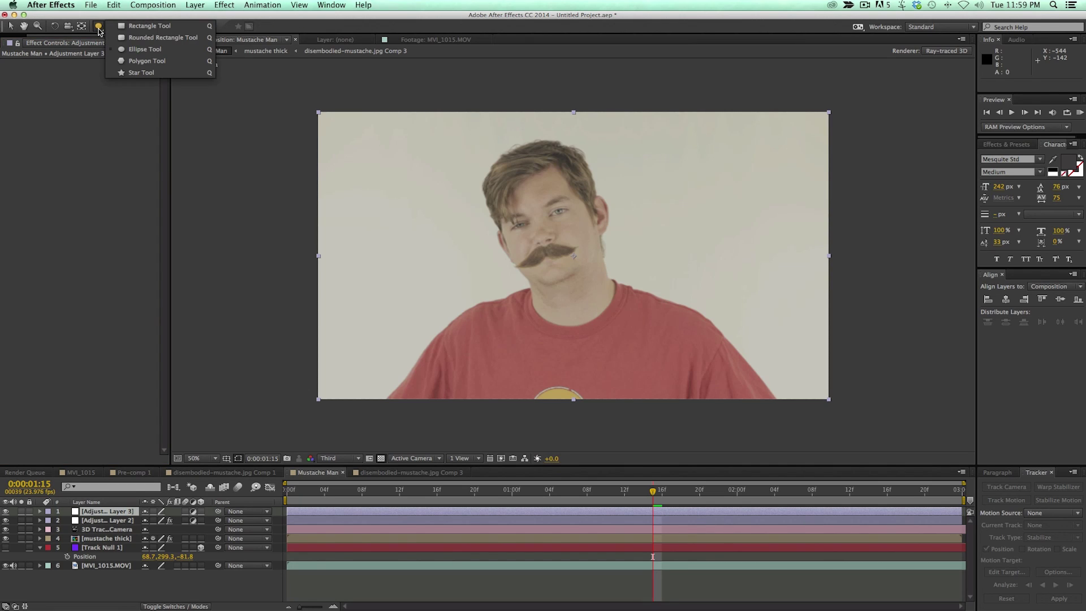
pyautogui.click(141, 50)
pyautogui.doubleClick(99, 26)
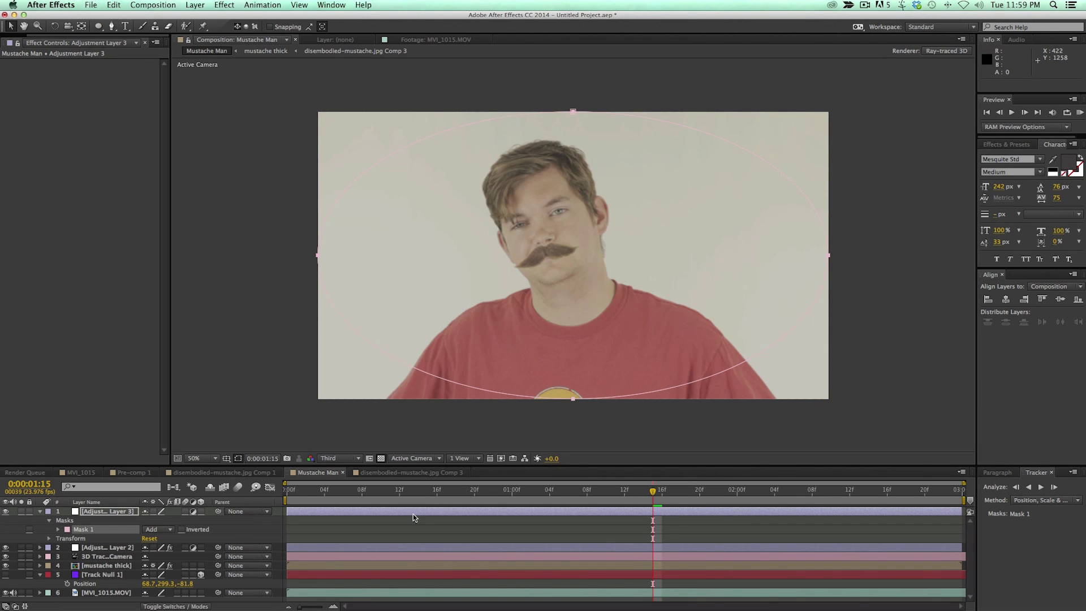
# - Apply the Exposure effect to the masked adjustment layer and set its exposure to -1.66
pyautogui.click(223, 5)
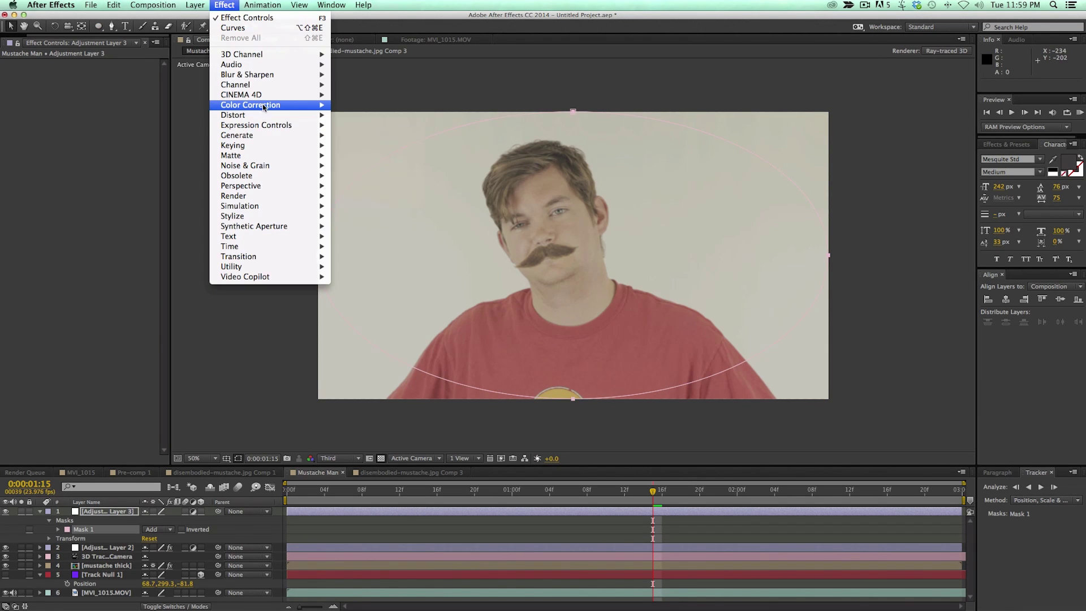
pyautogui.moveTo(263, 107)
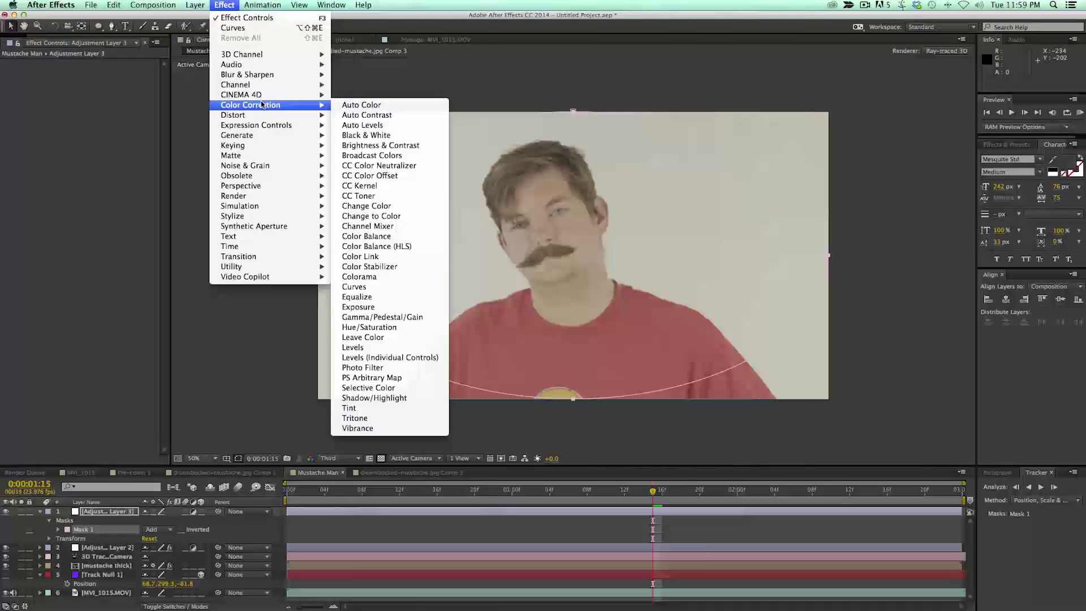
pyautogui.click(373, 309)
pyautogui.moveTo(102, 92); pyautogui.dragTo(205, 395)
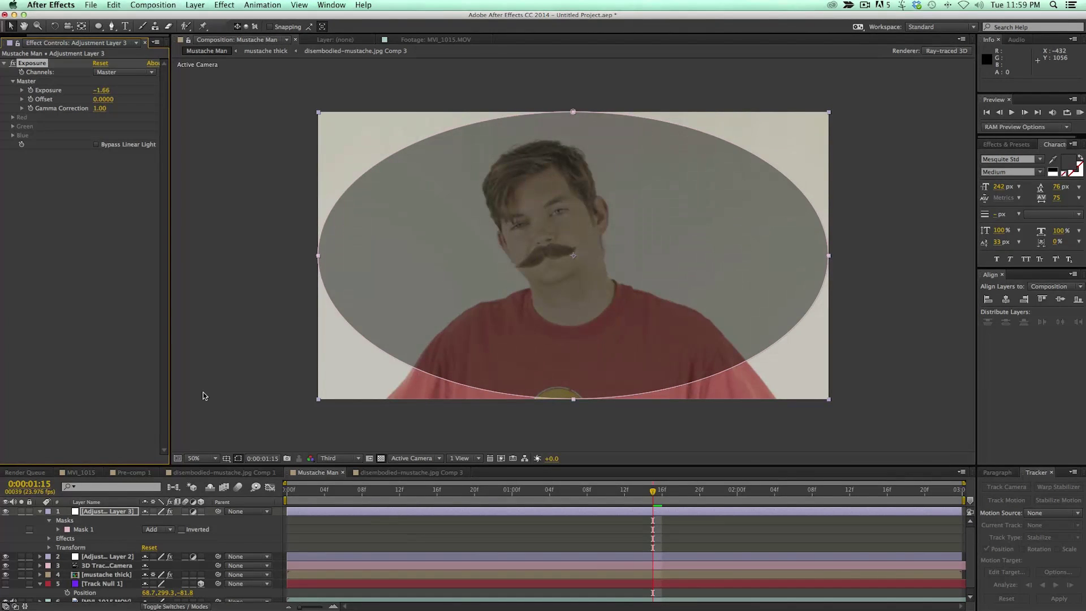
# - Invert the elliptical mask and feather it by 340 pixels to form a soft vignette
pyautogui.press('f')
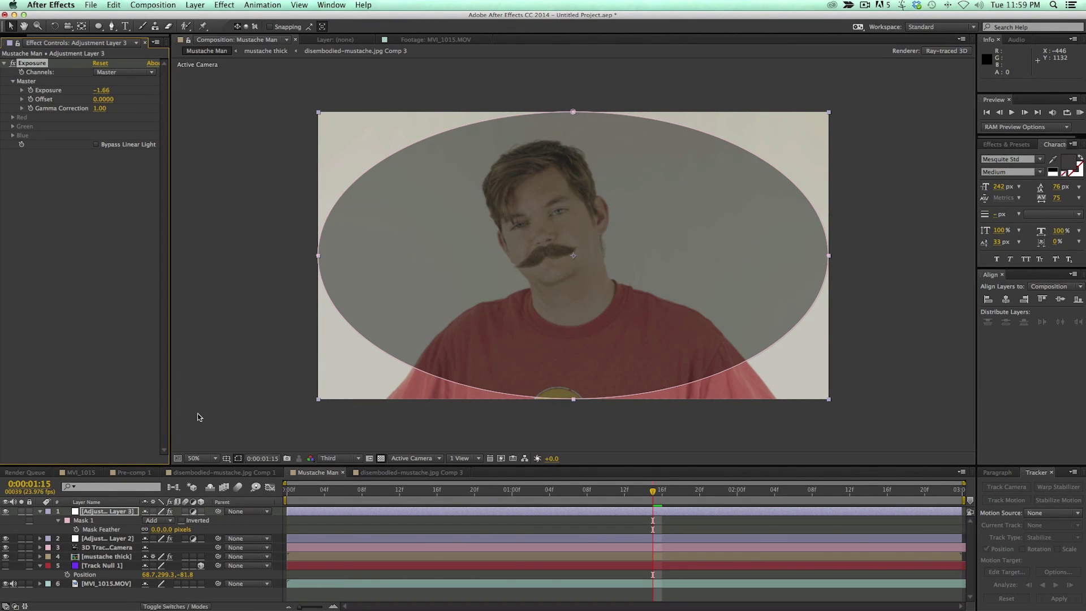
pyautogui.click(182, 520)
pyautogui.moveTo(156, 530); pyautogui.dragTo(336, 531)
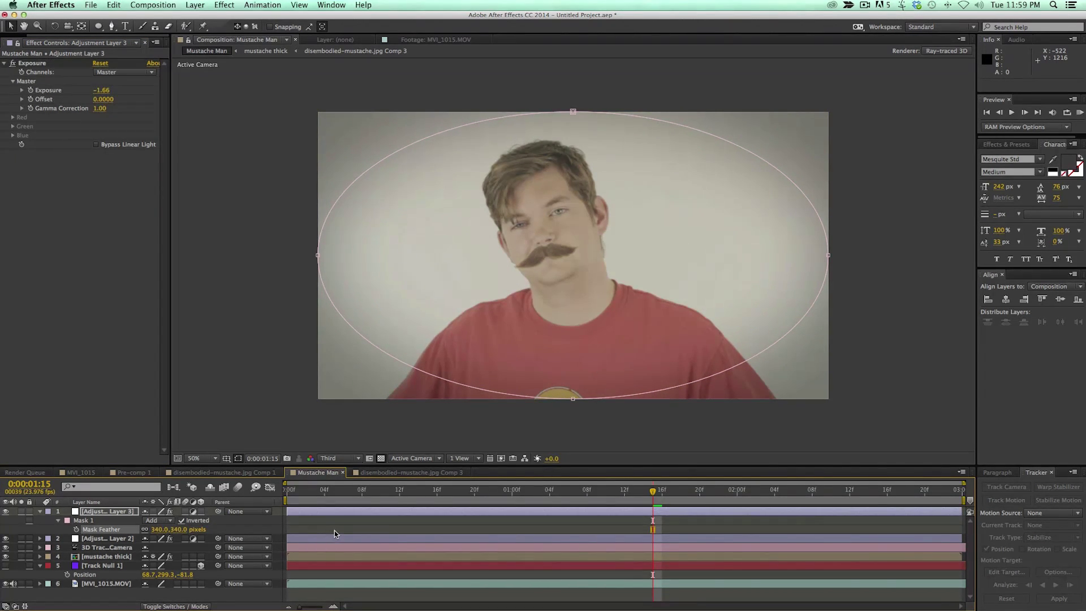
pyautogui.click(210, 322)
pyautogui.click(210, 323)
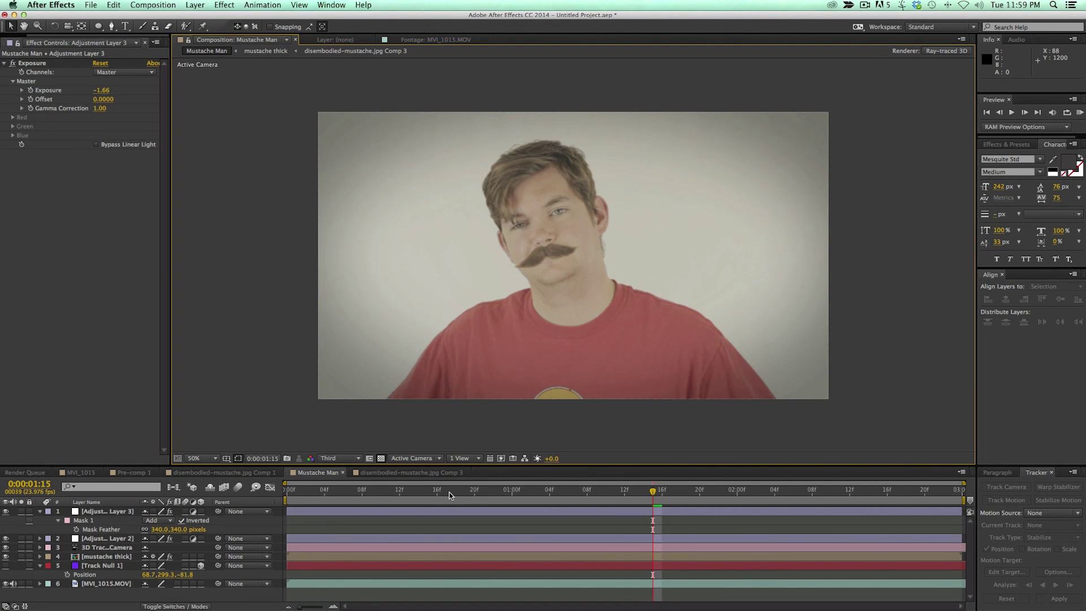
# - RAM preview the graded composition from the first frame with the view fitted to the viewer
pyautogui.press('Home')
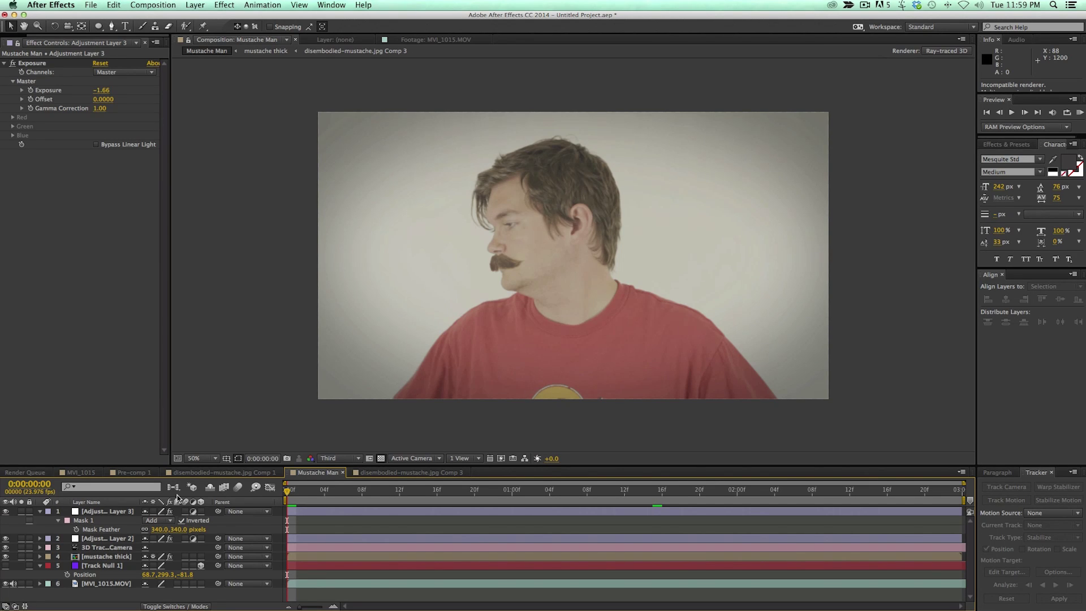
pyautogui.press('KP_0')
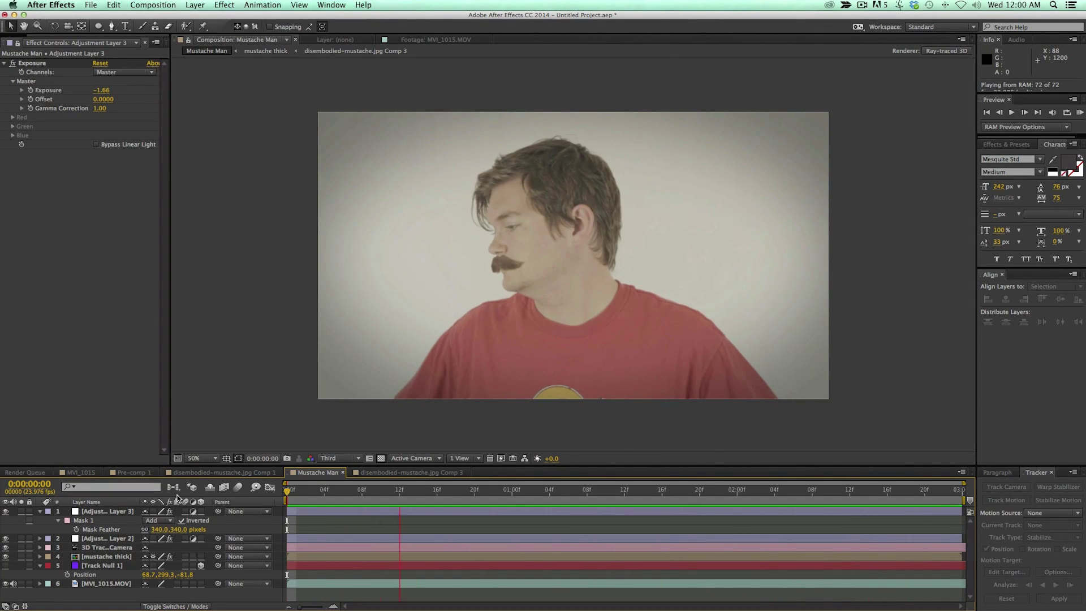
pyautogui.hotkey('shift', '/')
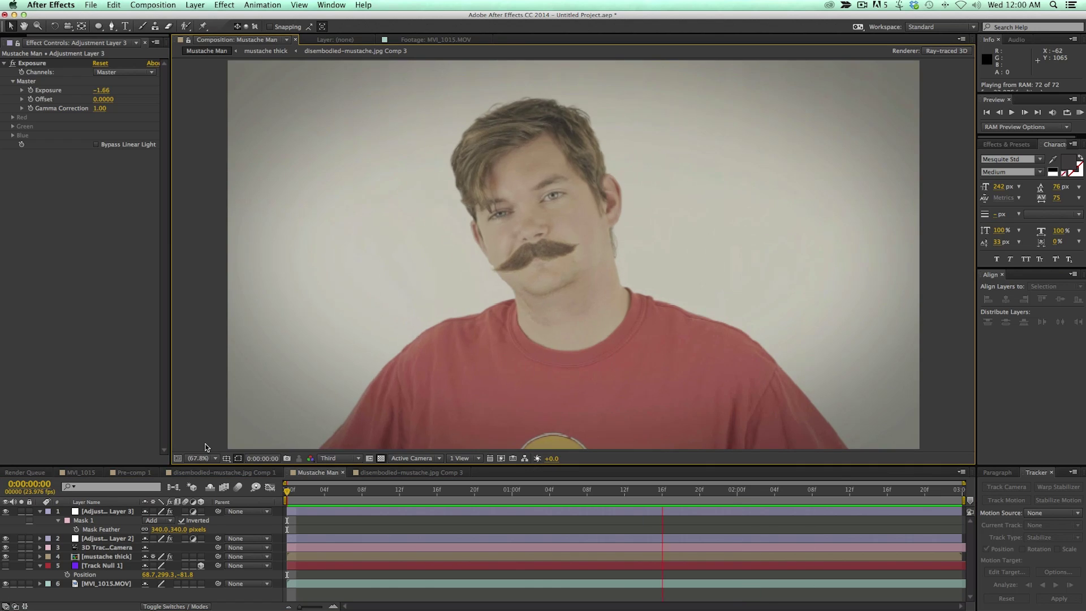